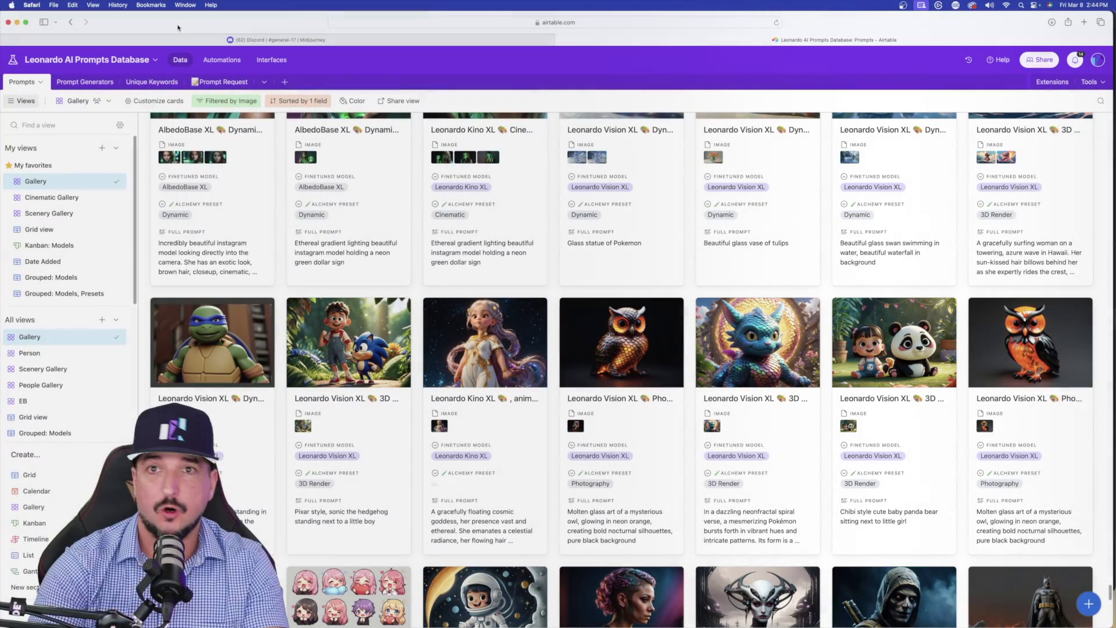
Examine the images and prompt of the AlbedoBase XL Photography record for Nike Air Max in the Prompts gallery.
scroll(519, 235, up, 10)
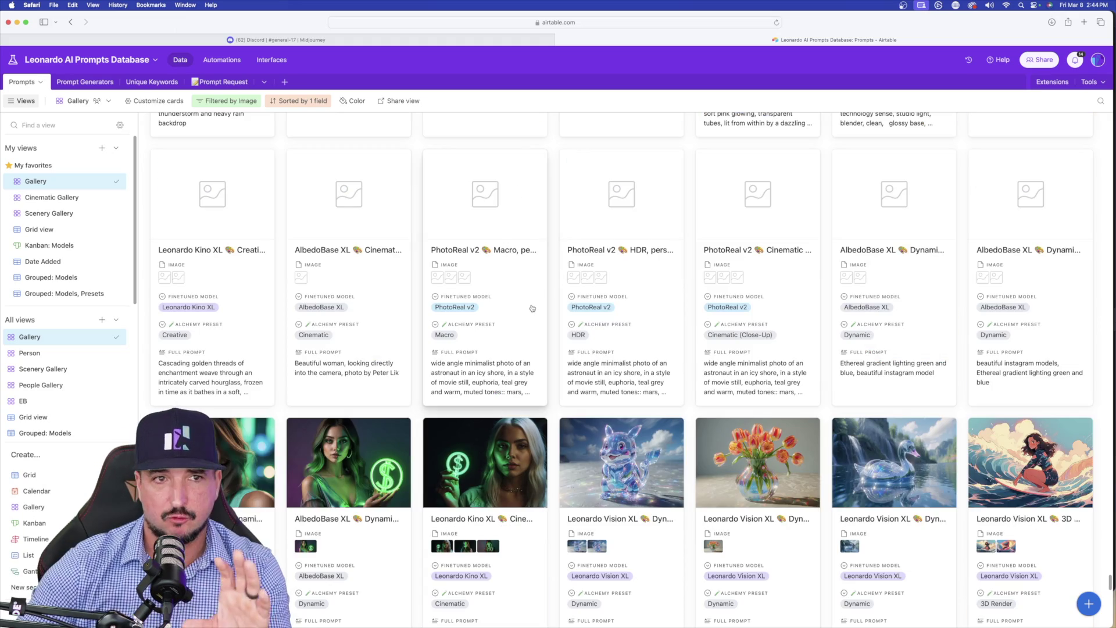
scroll(519, 234, up, 4)
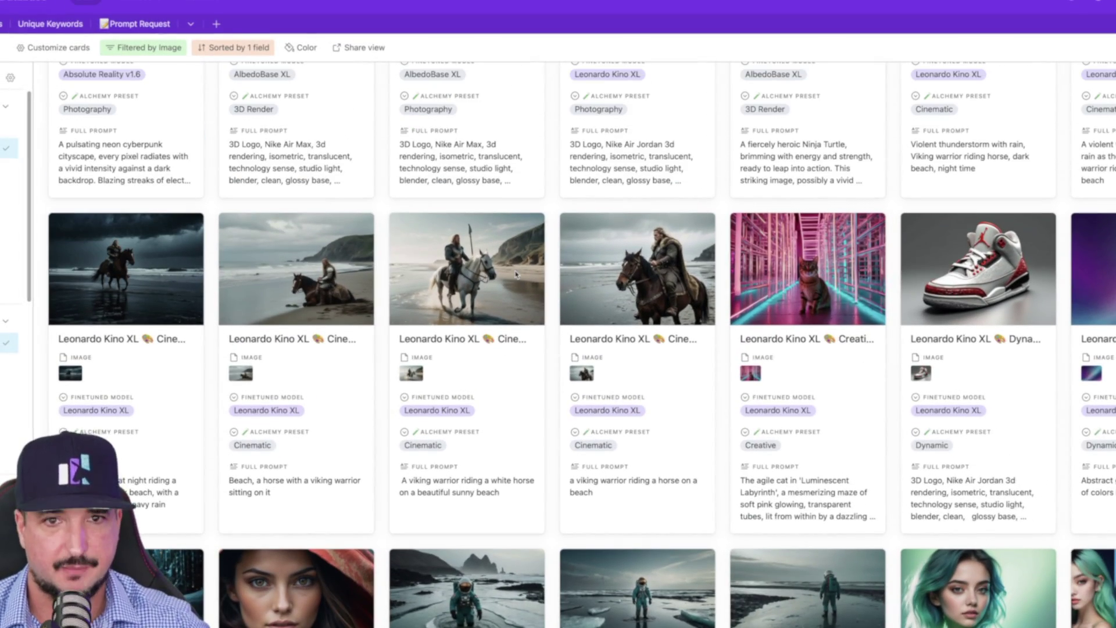
scroll(516, 275, up, 2)
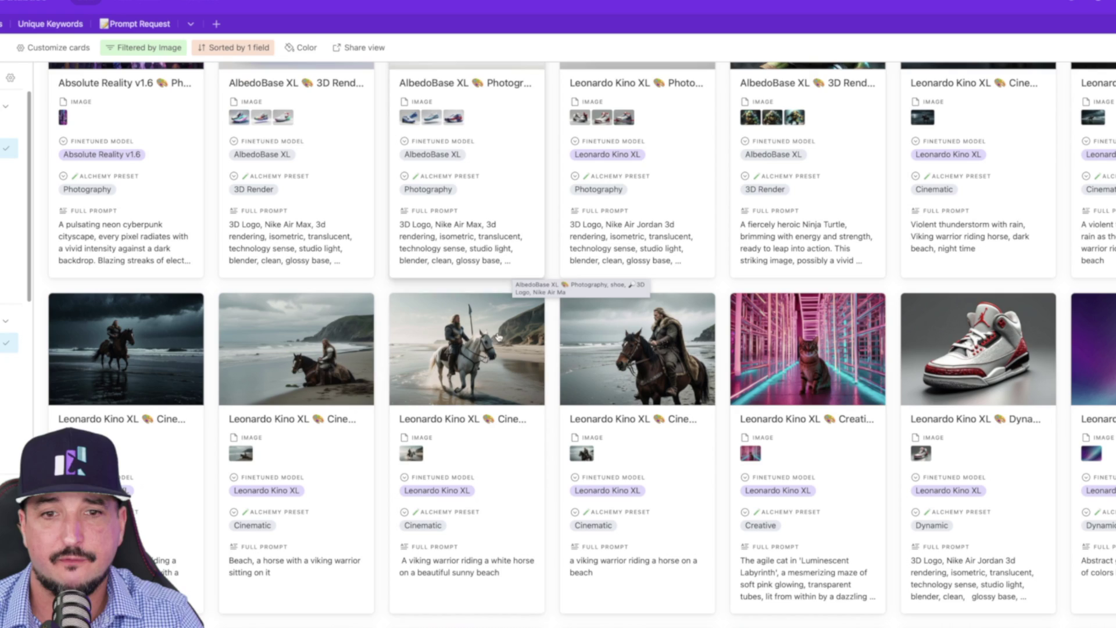
click(500, 227)
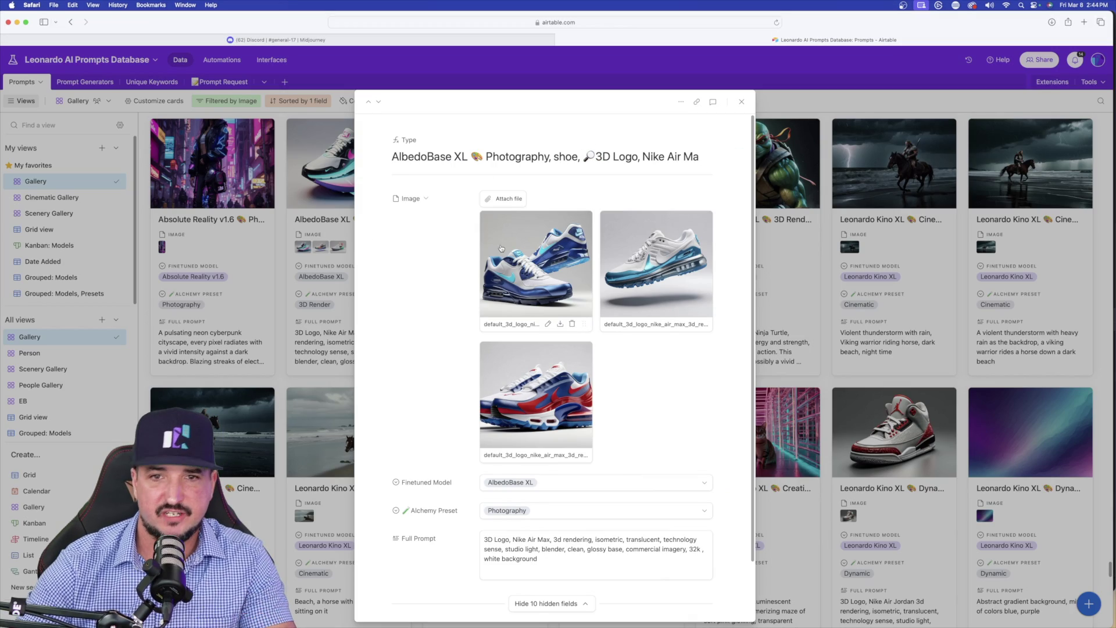
scroll(519, 351, down, 1)
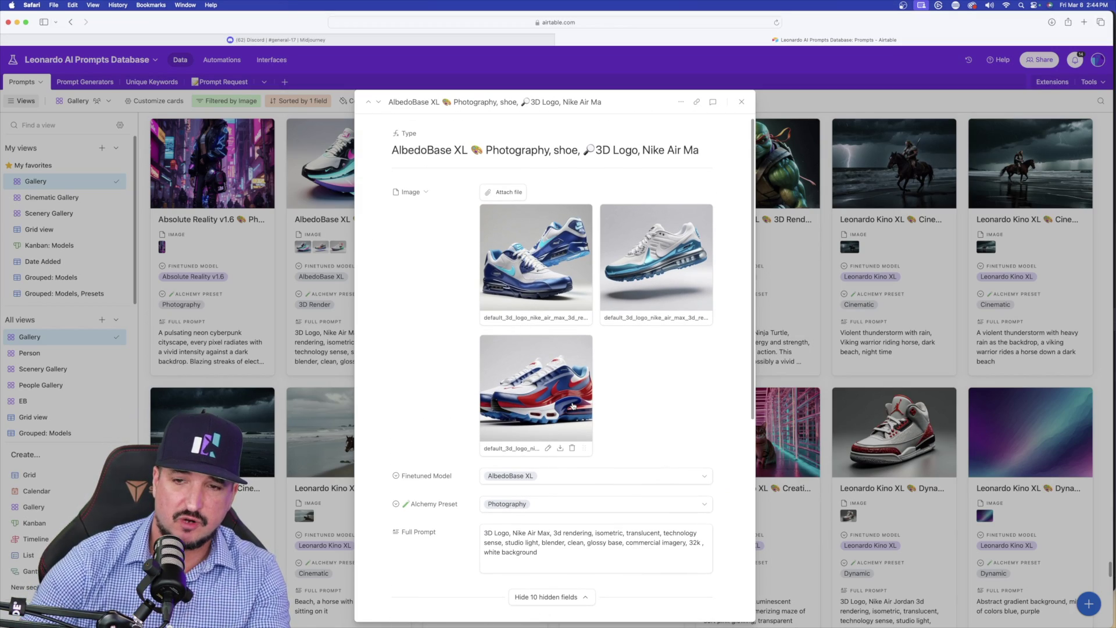
key(Escape)
View the Leonardo Kino XL Creative record of the agile cat and browse further prompt cards in the gallery.
click(758, 433)
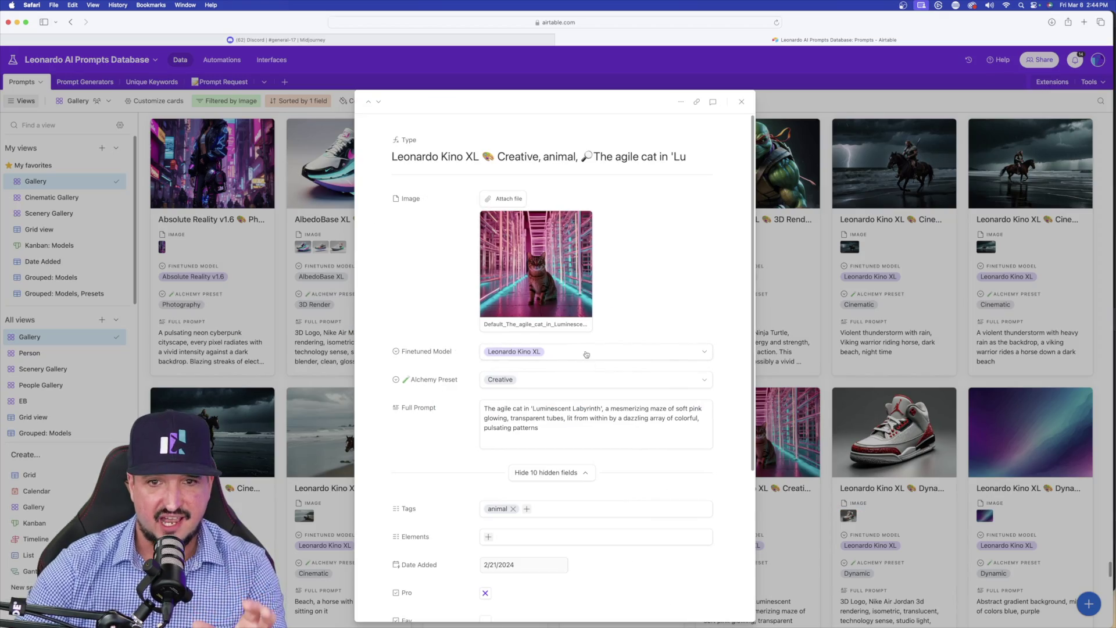
click(913, 360)
scroll(914, 360, down, 5)
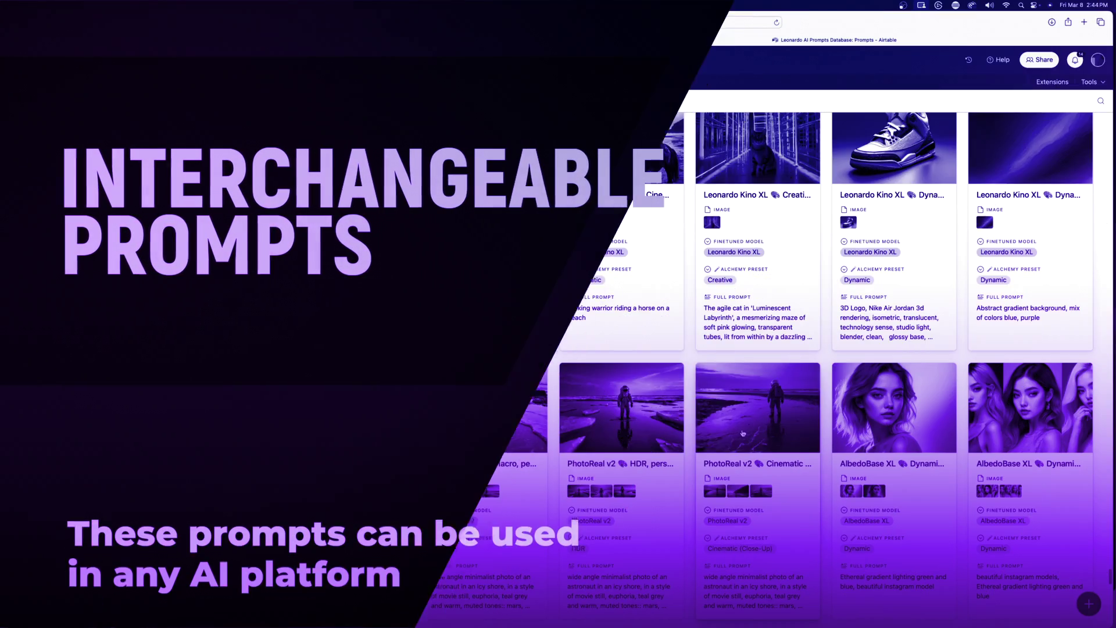
click(739, 431)
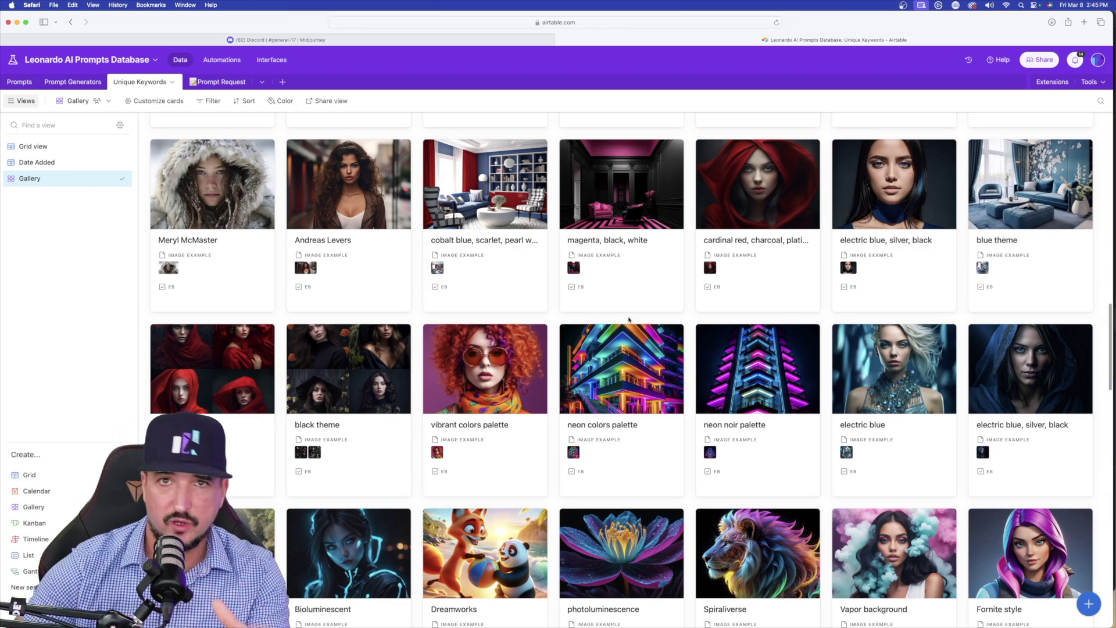
Browse the example images in the Unique Keywords gallery and the prompt cards in the Prompts gallery.
scroll(628, 319, down, 4)
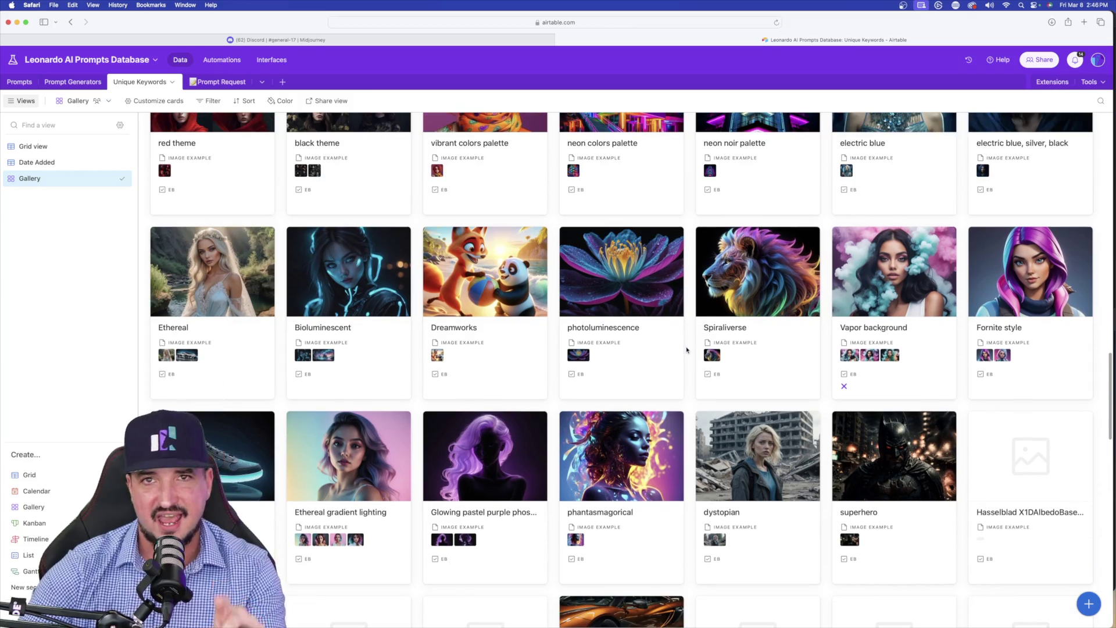
scroll(687, 350, up, 5)
scroll(660, 291, up, 2)
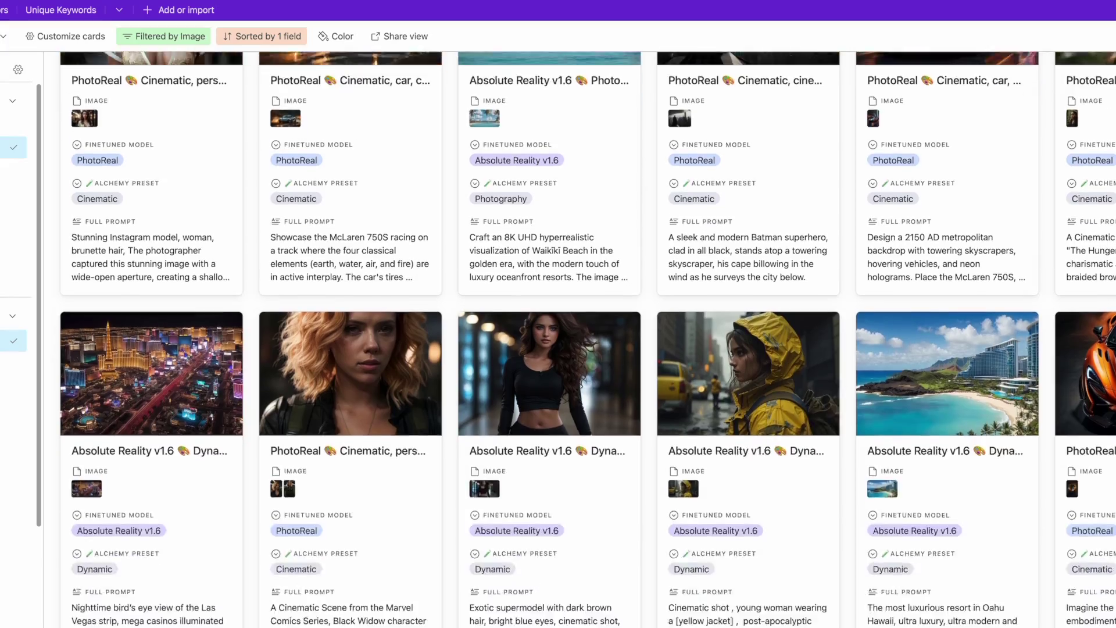
scroll(558, 348, down, 20)
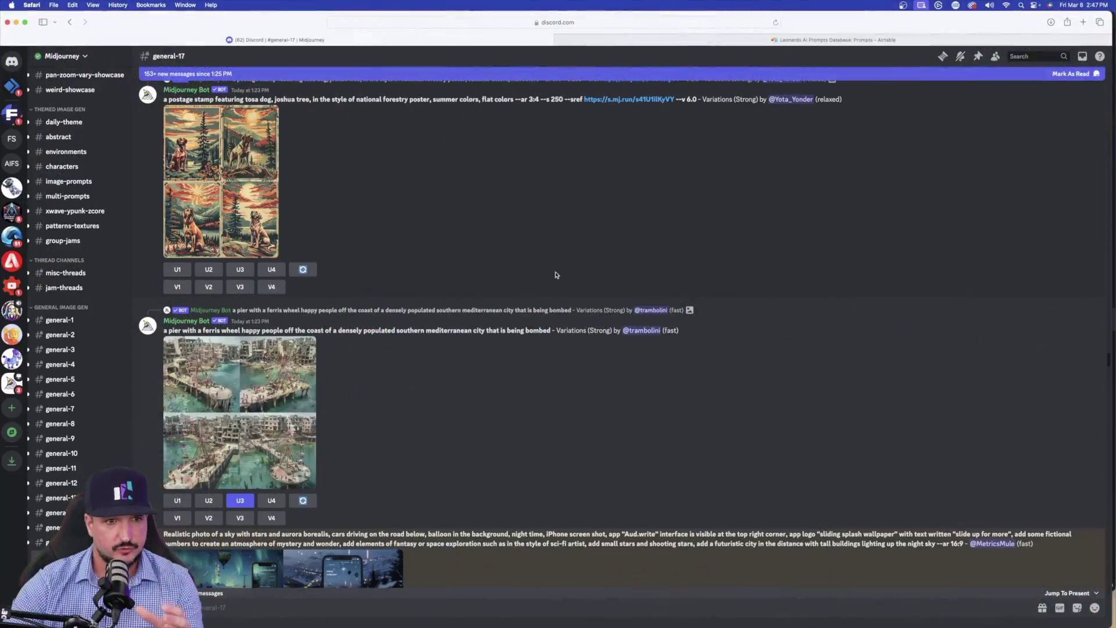
Run Midjourney's /describe command in the general-17 channel on an uploaded image of a night road with hot air balloons.
scroll(564, 227, down, 1)
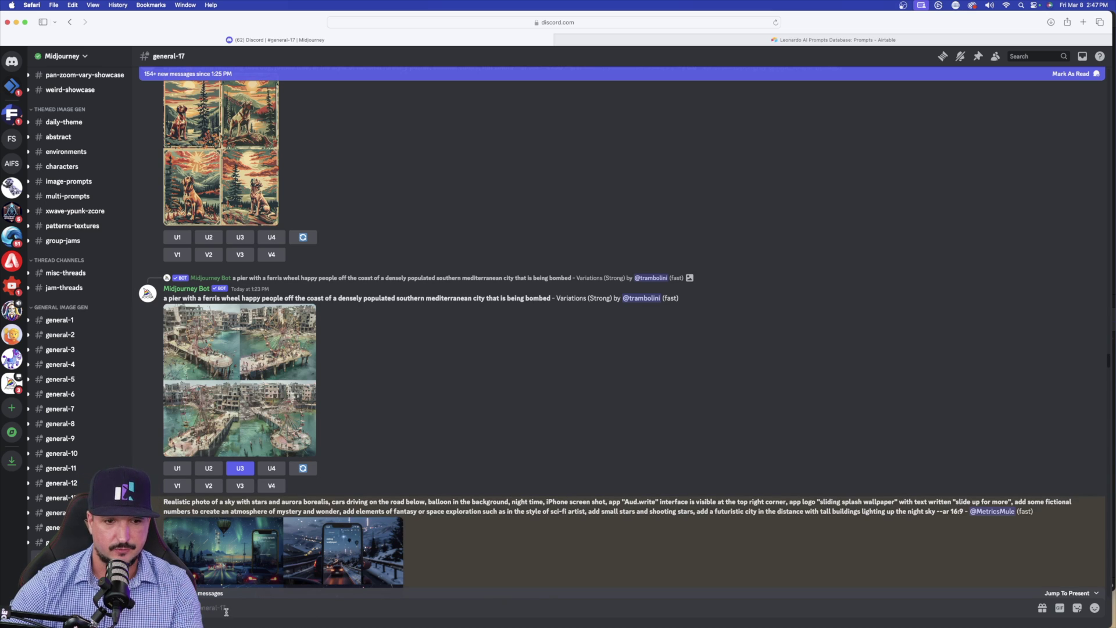
text(/)
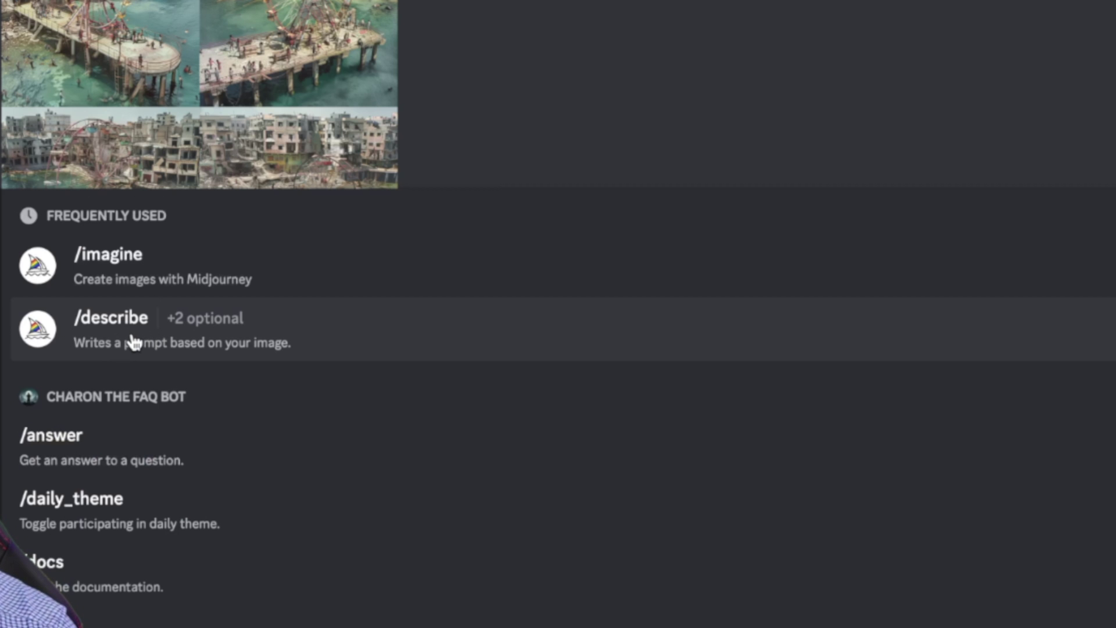
click(133, 342)
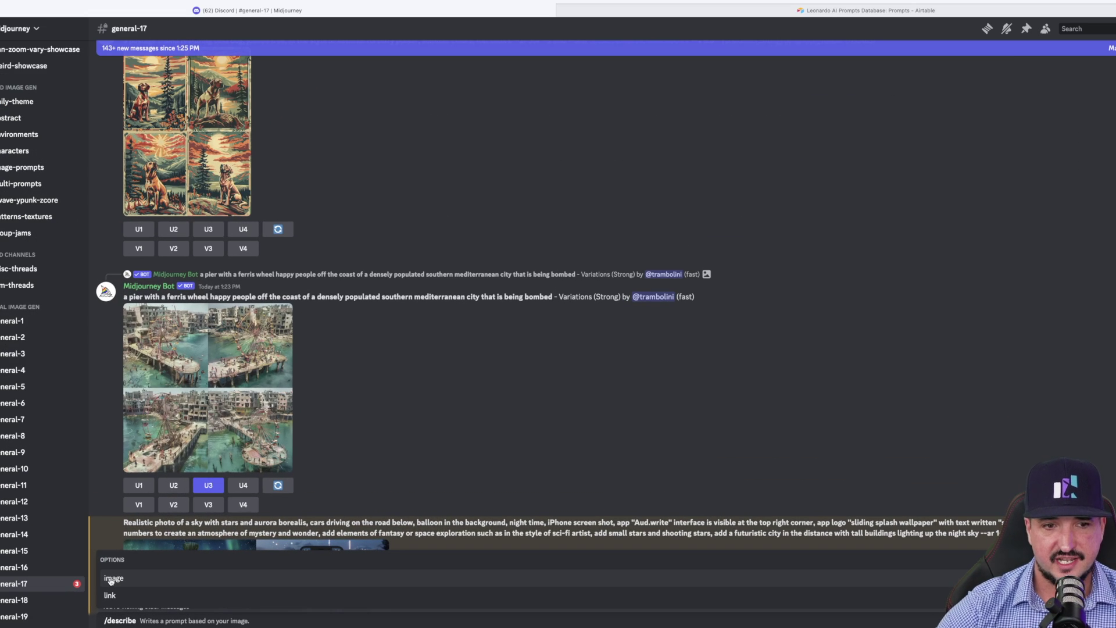
click(119, 579)
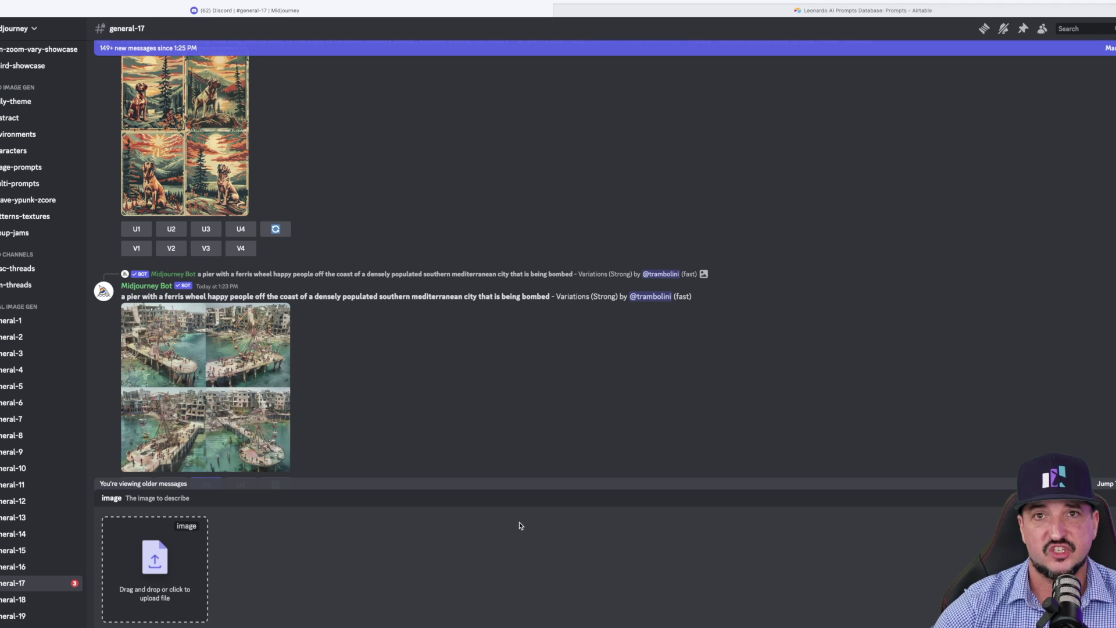
drag(521, 528, 160, 553)
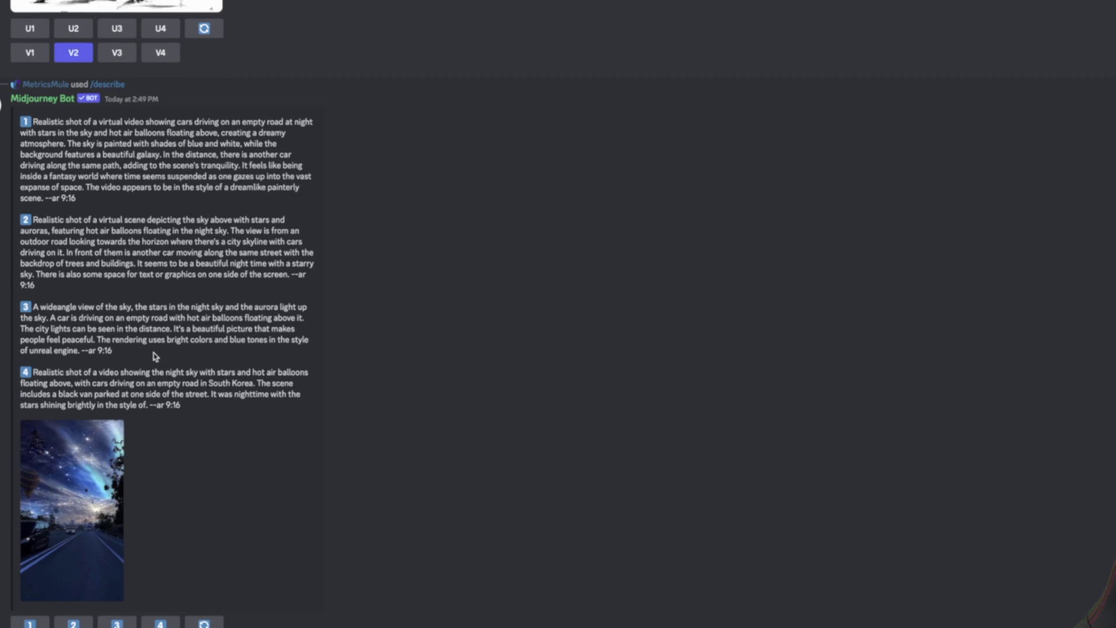
View the described night-road image enlarged, and highlight the four prompts generated from it.
click(91, 516)
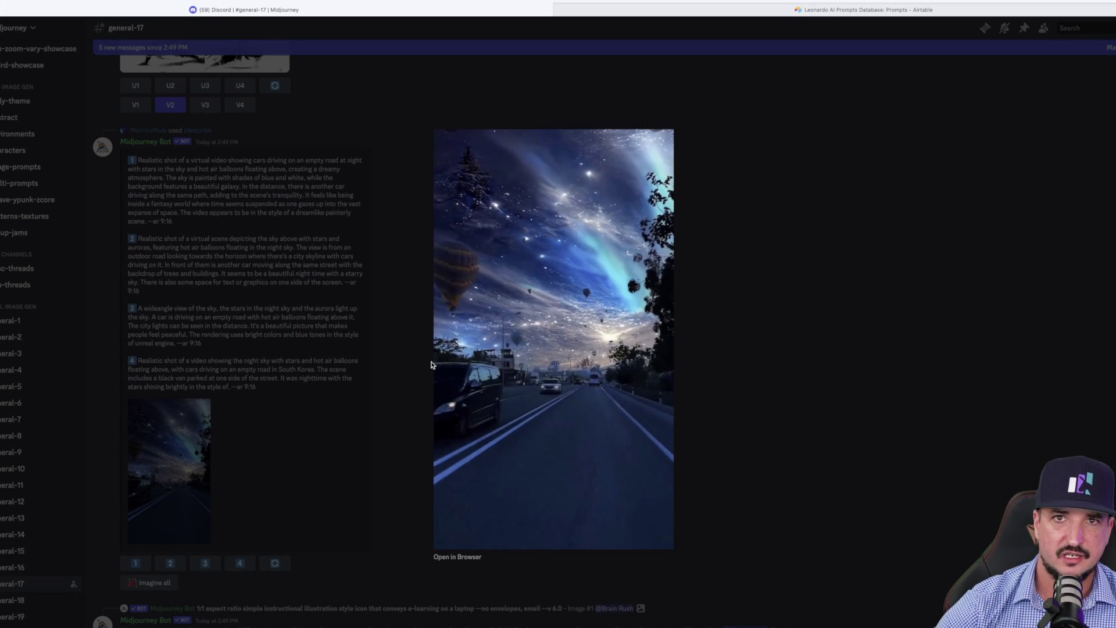
click(260, 272)
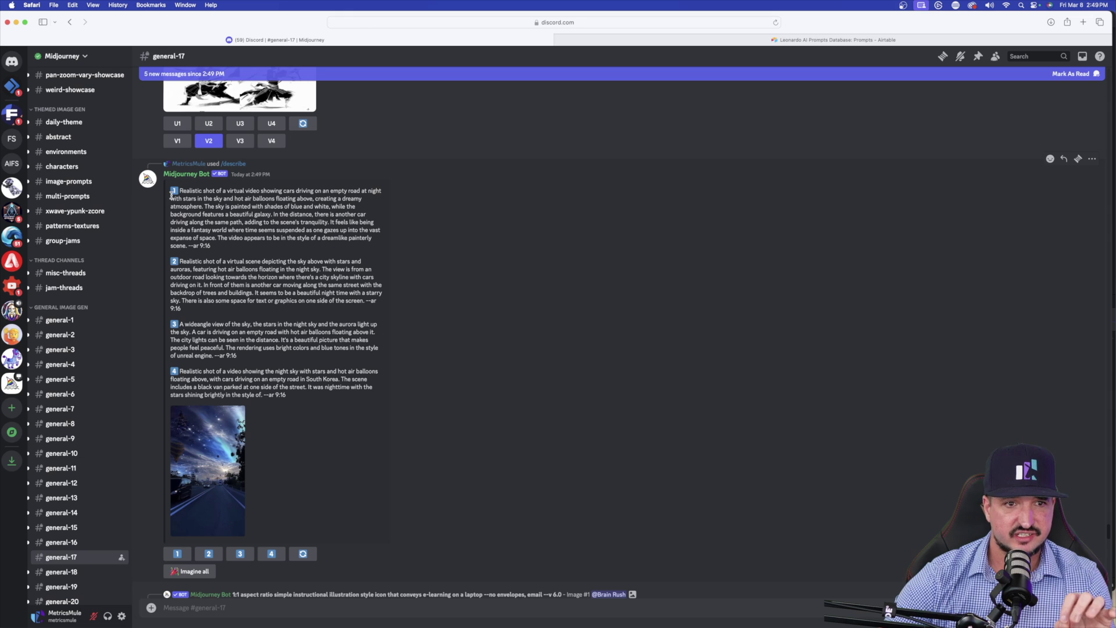
drag(182, 189, 333, 404)
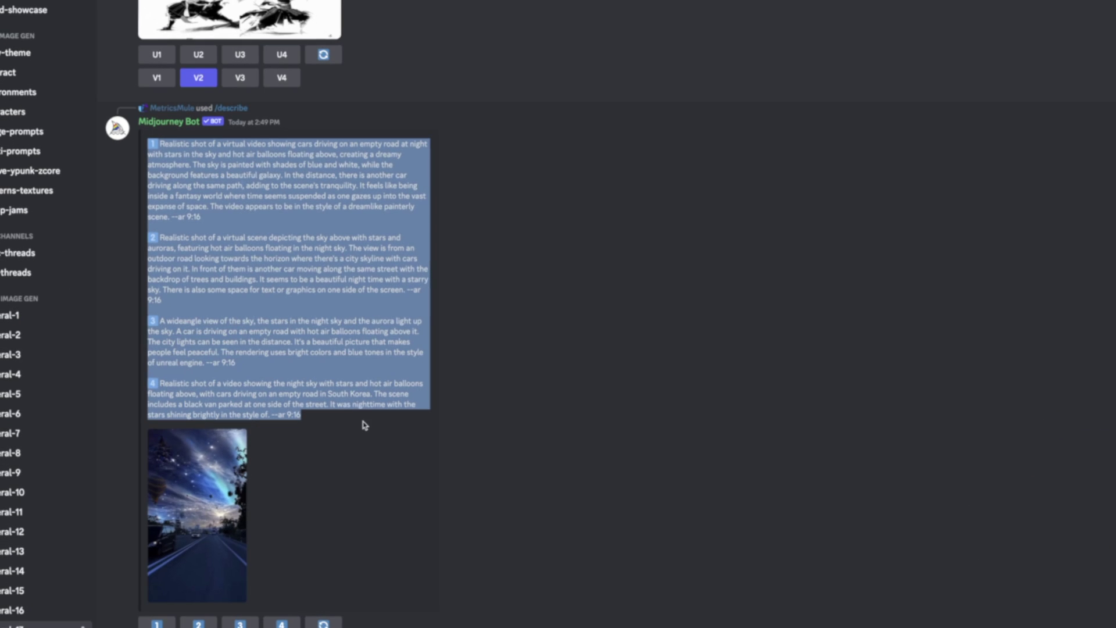
click(346, 439)
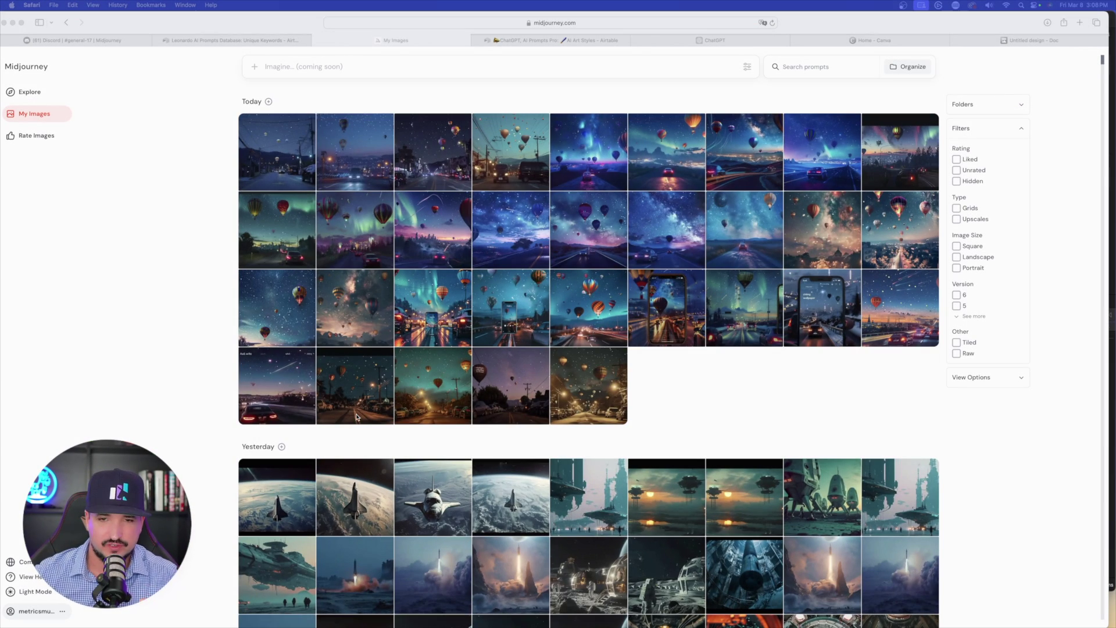
In Midjourney's My Images, view the fifth and sixth images in today's first row at full size.
click(200, 22)
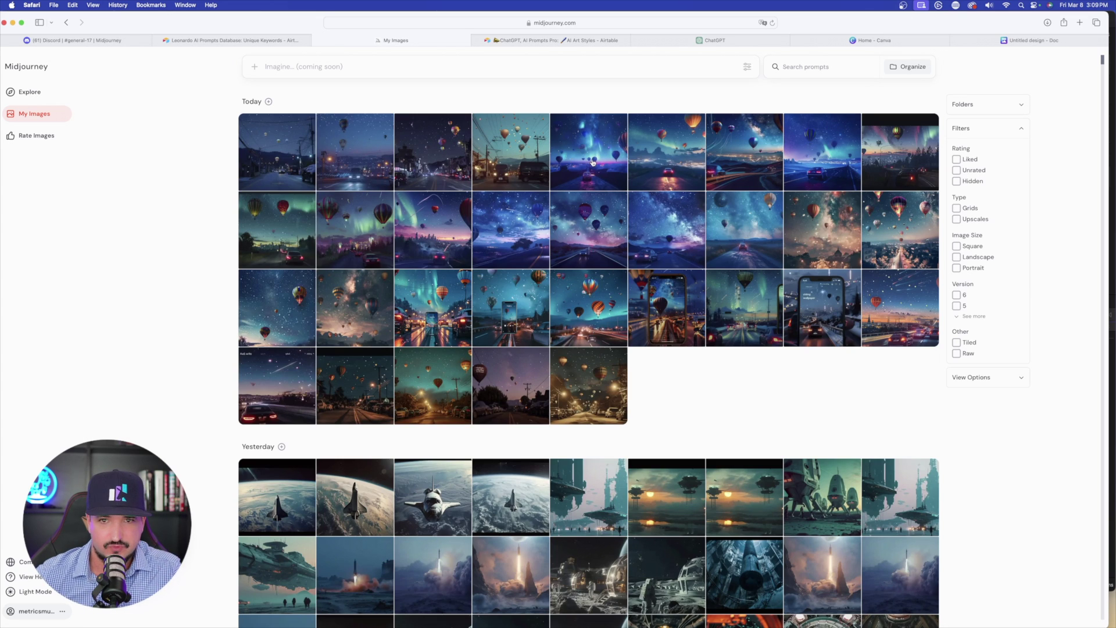
click(593, 162)
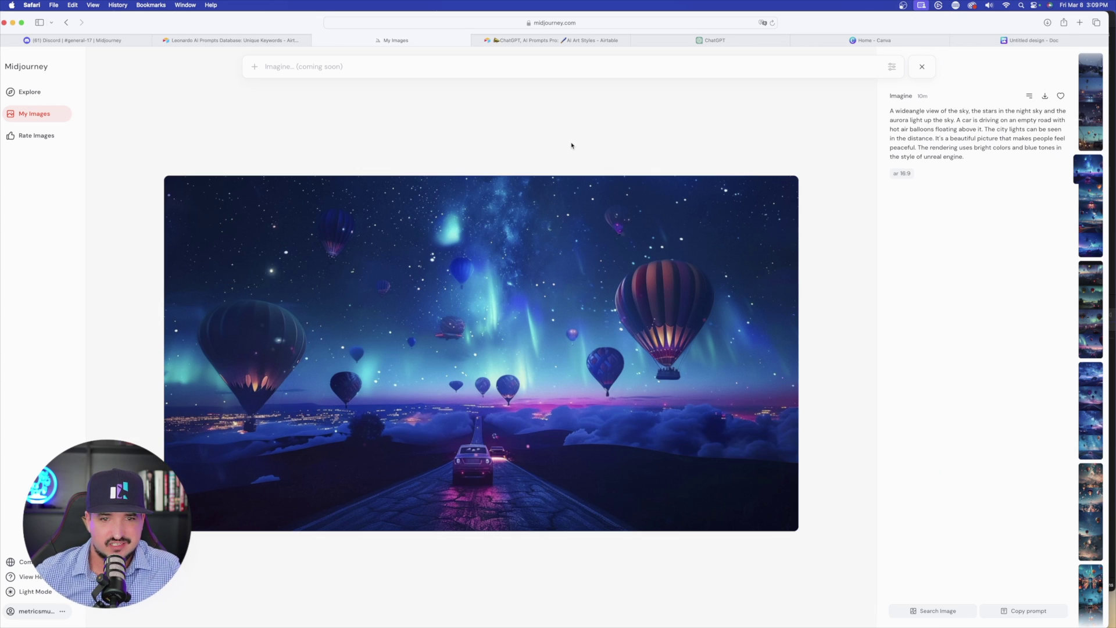
key(Escape)
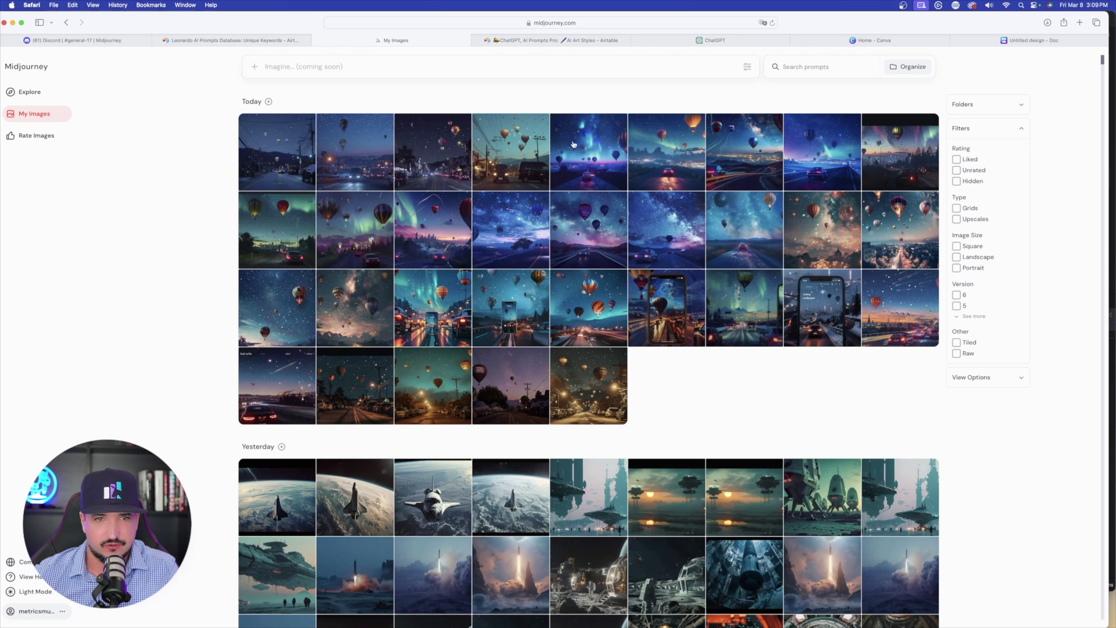
click(665, 157)
key(Escape)
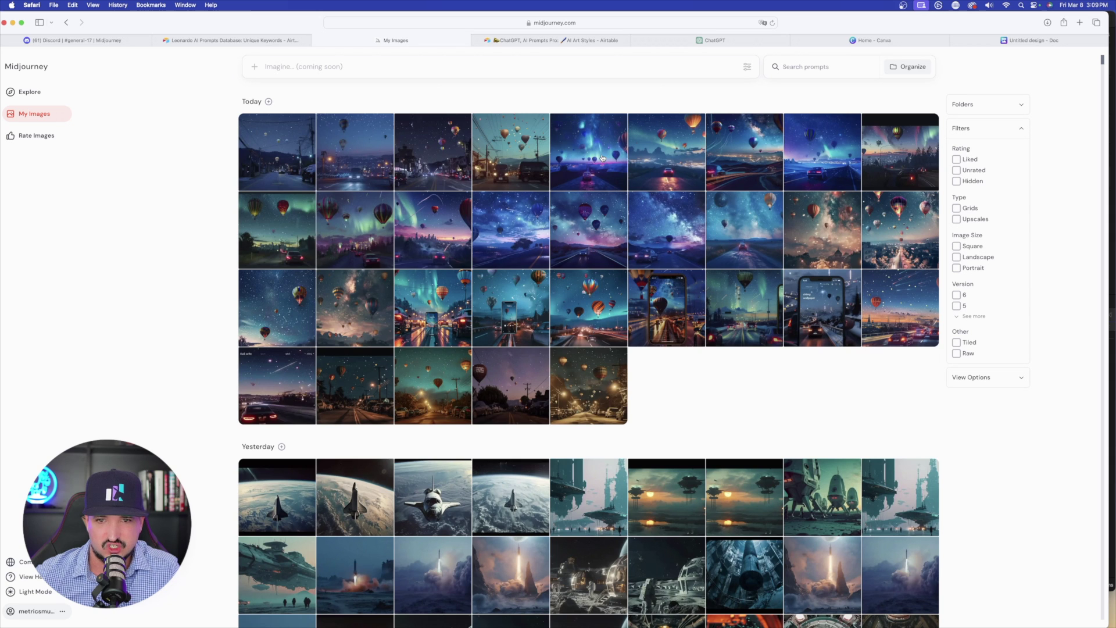
View the image with car light trails and balloons, highlight its wide-angle sky prompt, and move on to the green aurora image.
click(750, 163)
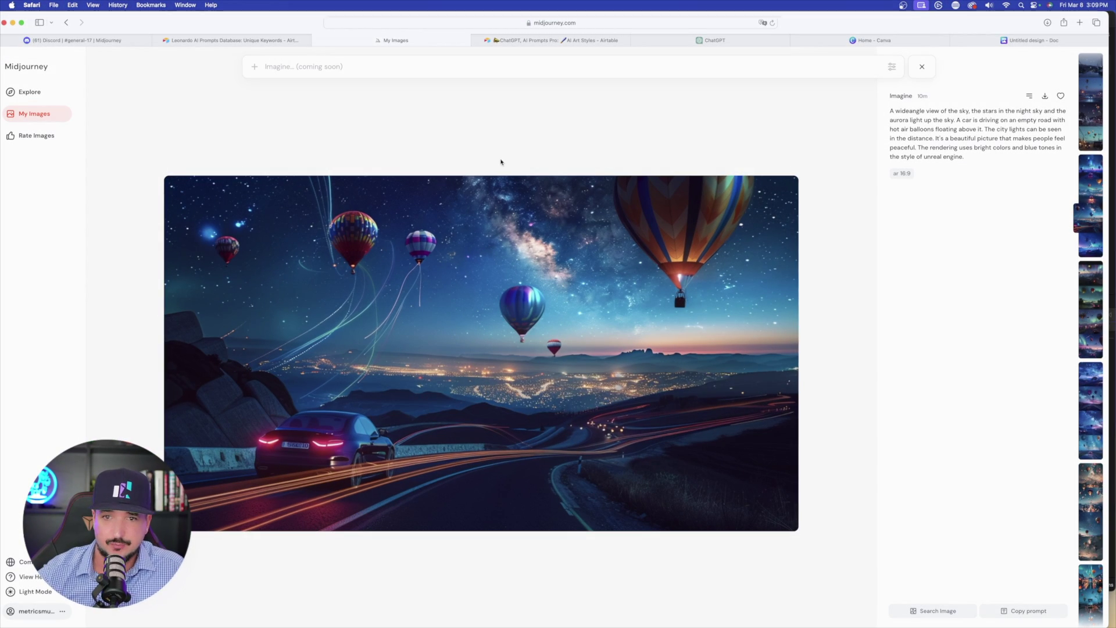
drag(884, 111, 991, 162)
key(Down)
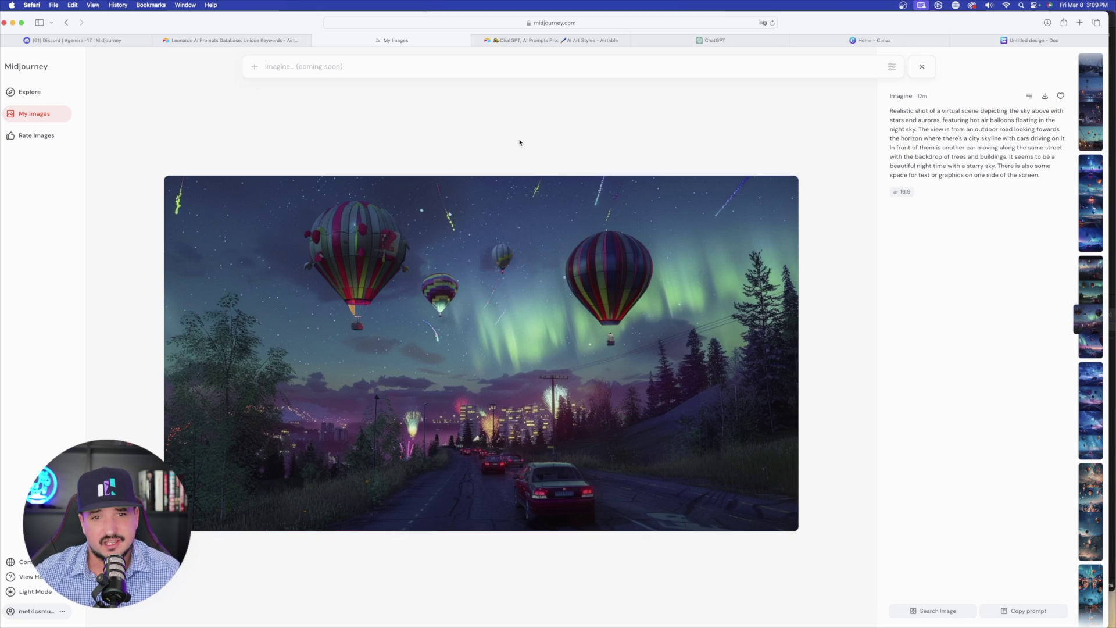
key(Escape)
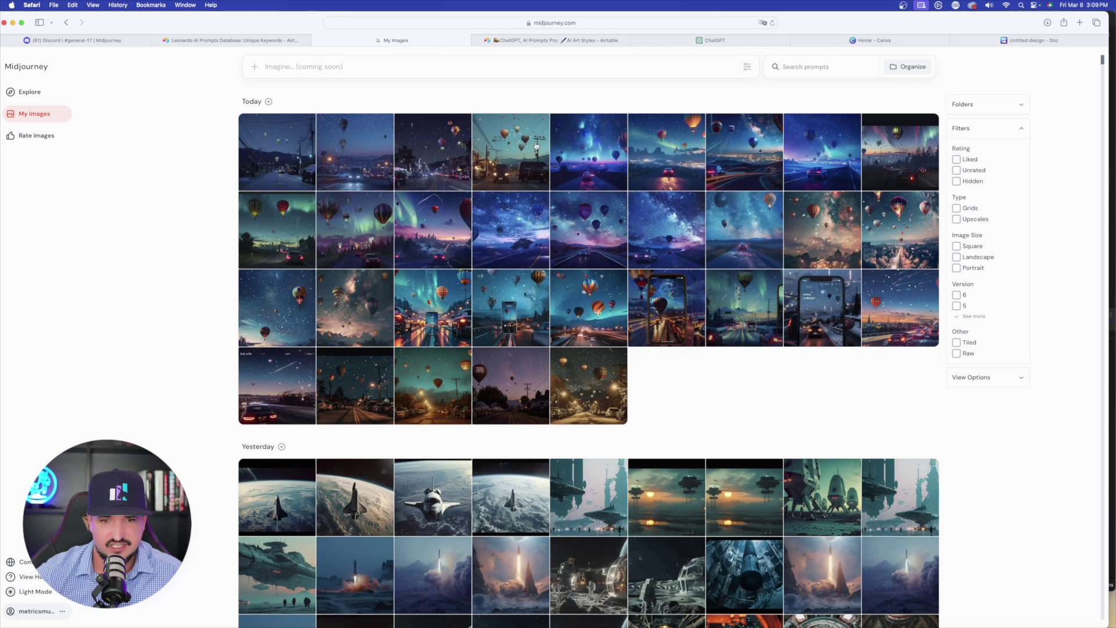
View the balloon and starry-road images in the second row of today's creations one after another.
click(424, 220)
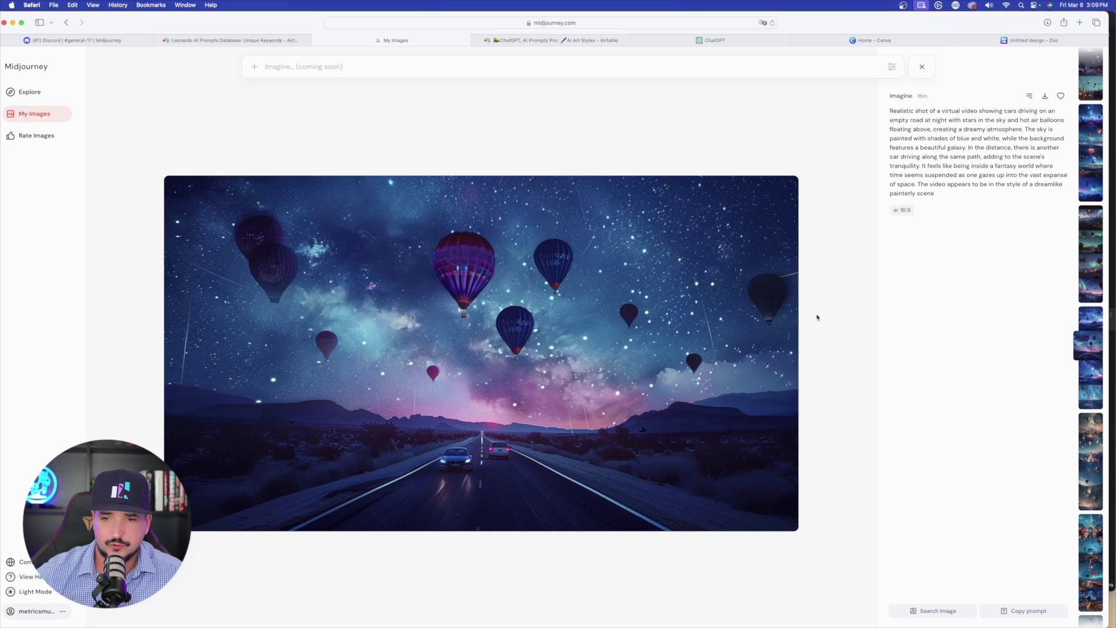
click(818, 317)
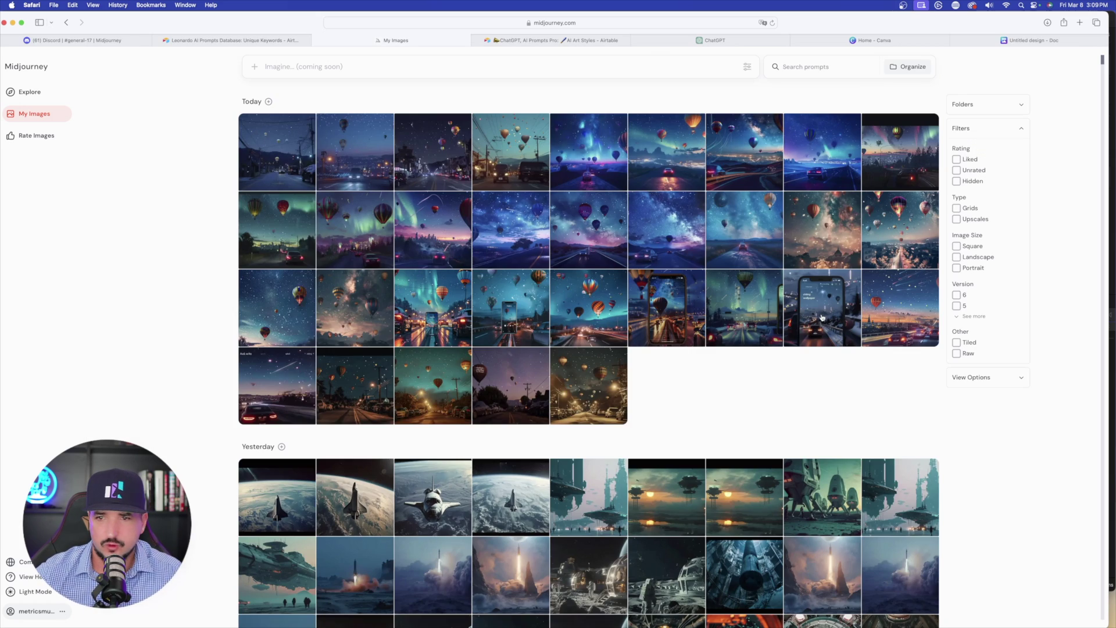
click(725, 253)
click(850, 335)
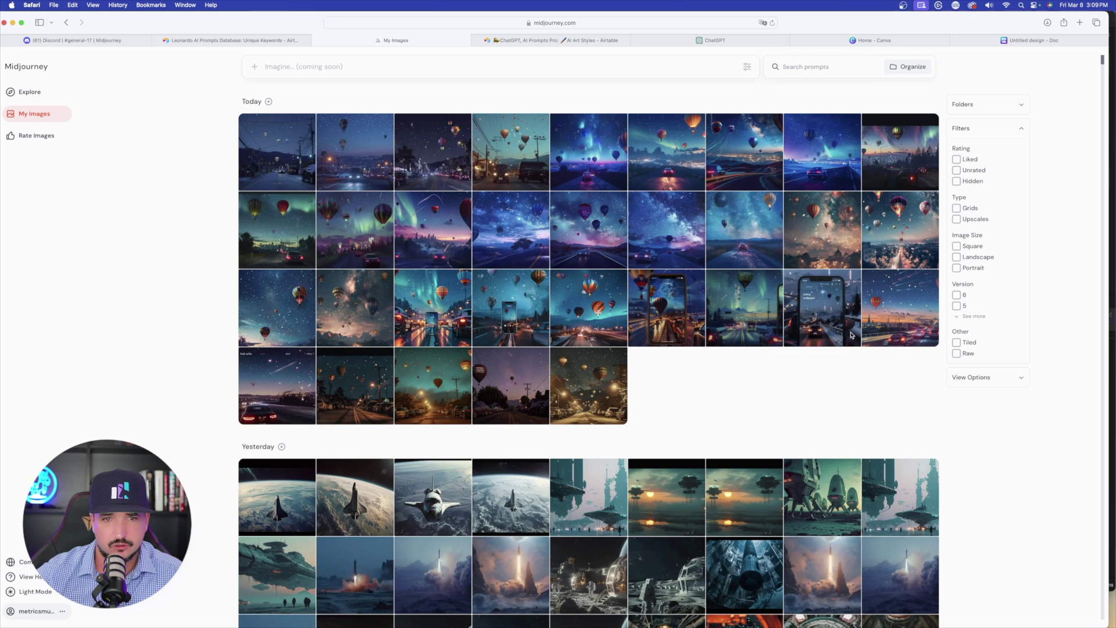
View the aurora image with the city skyline and large red balloon, and highlight its virtual scene prompt.
click(858, 272)
click(754, 332)
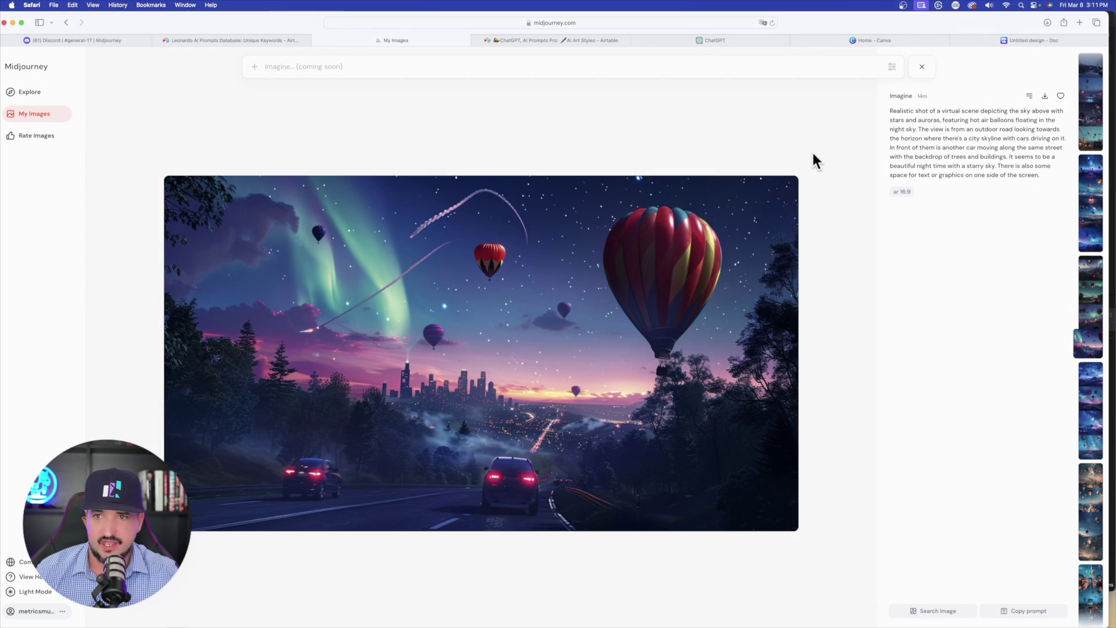
drag(887, 111, 1046, 172)
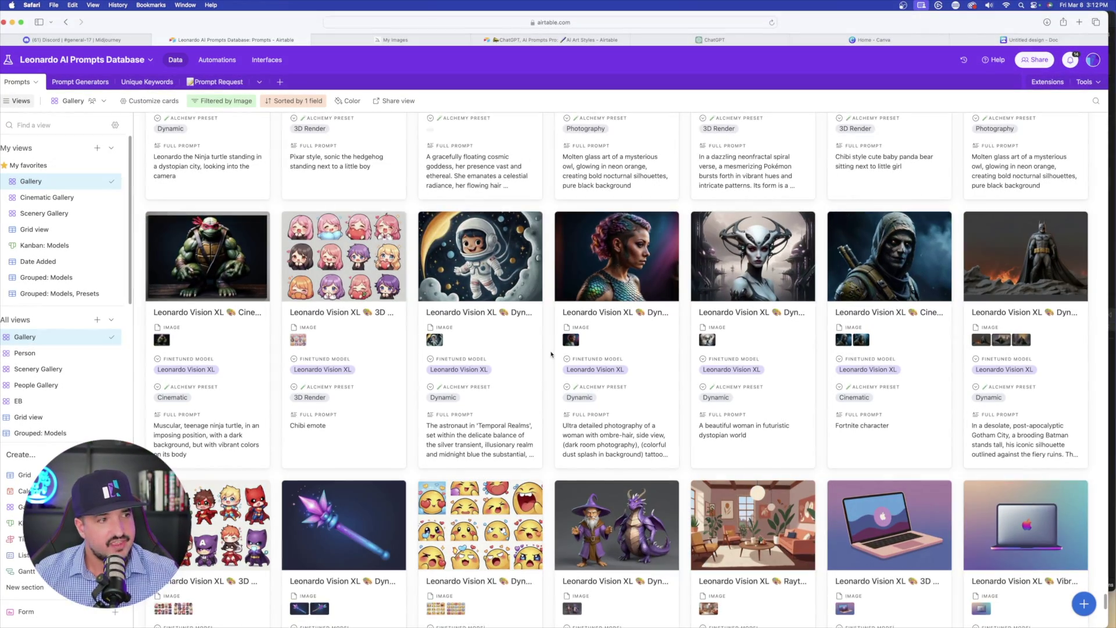
Browse the Leonardo Vision XL prompt cards in the Leonardo AI Prompts Database gallery.
scroll(561, 354, down, 5)
scroll(561, 354, down, 3)
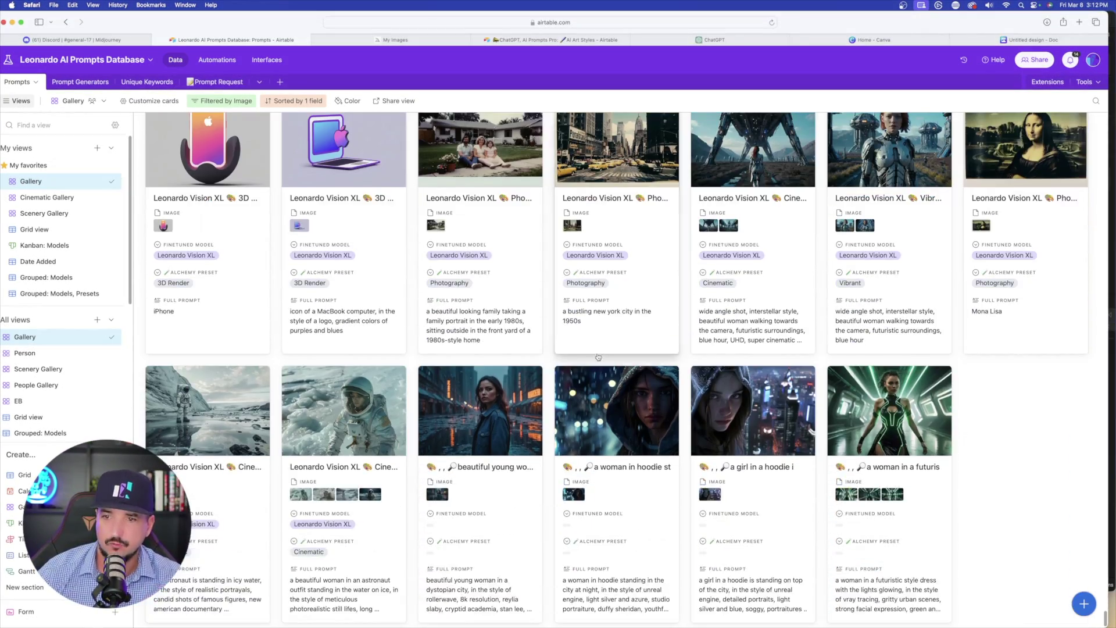
scroll(581, 360, up, 6)
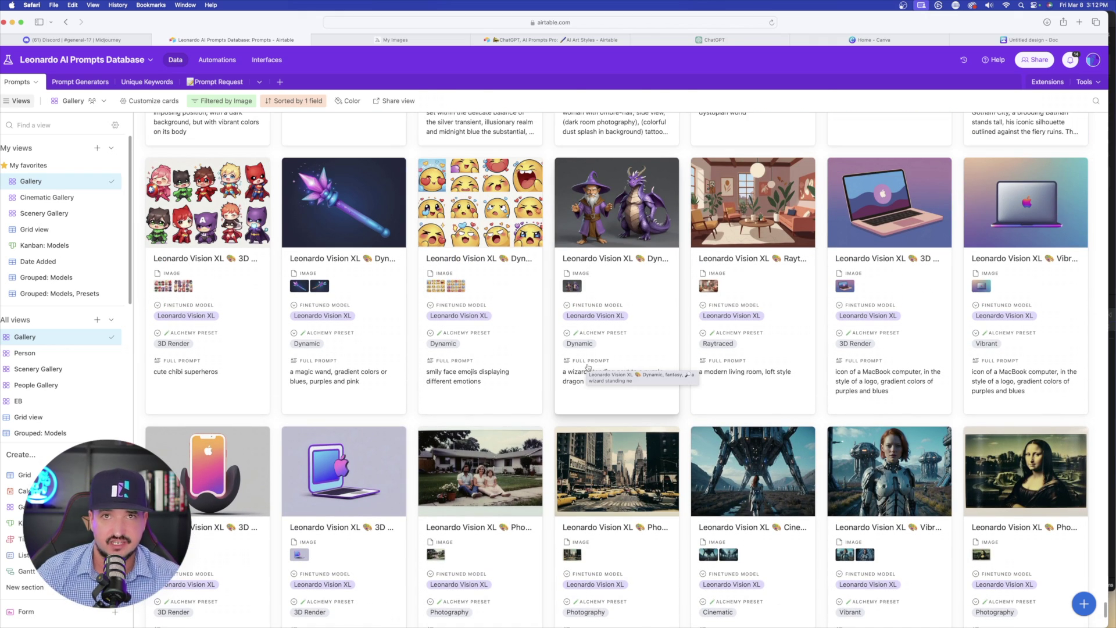
scroll(588, 366, down, 15)
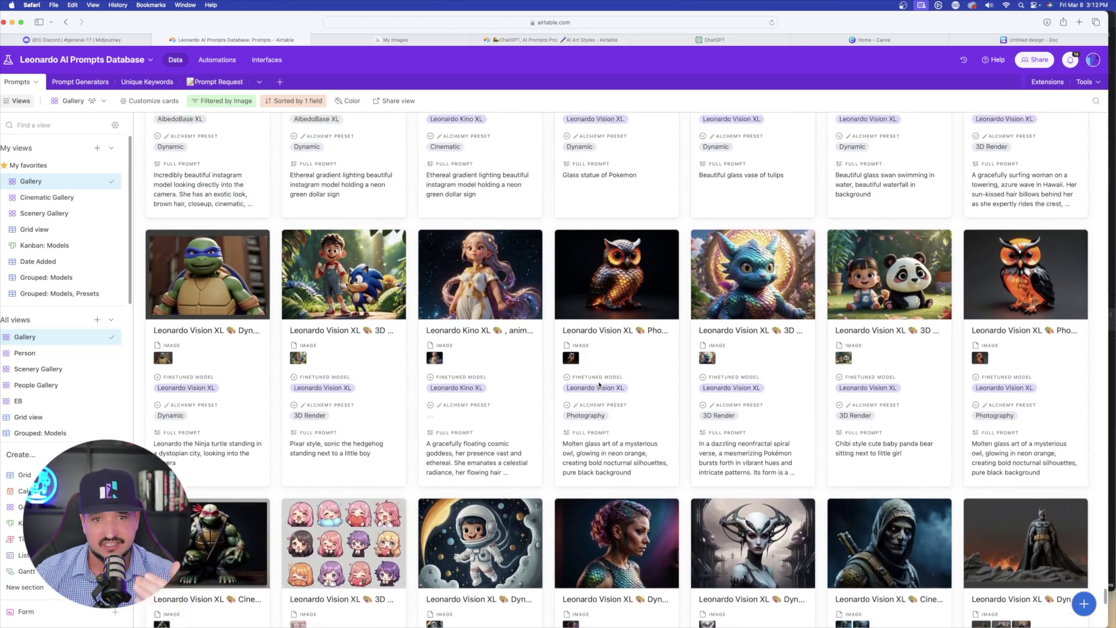
Browse the Leonardo Kino XL, PhotoReal v2, AlbedoBase XL and Leonardo Vision XL prompt cards in the gallery.
scroll(574, 352, up, 10)
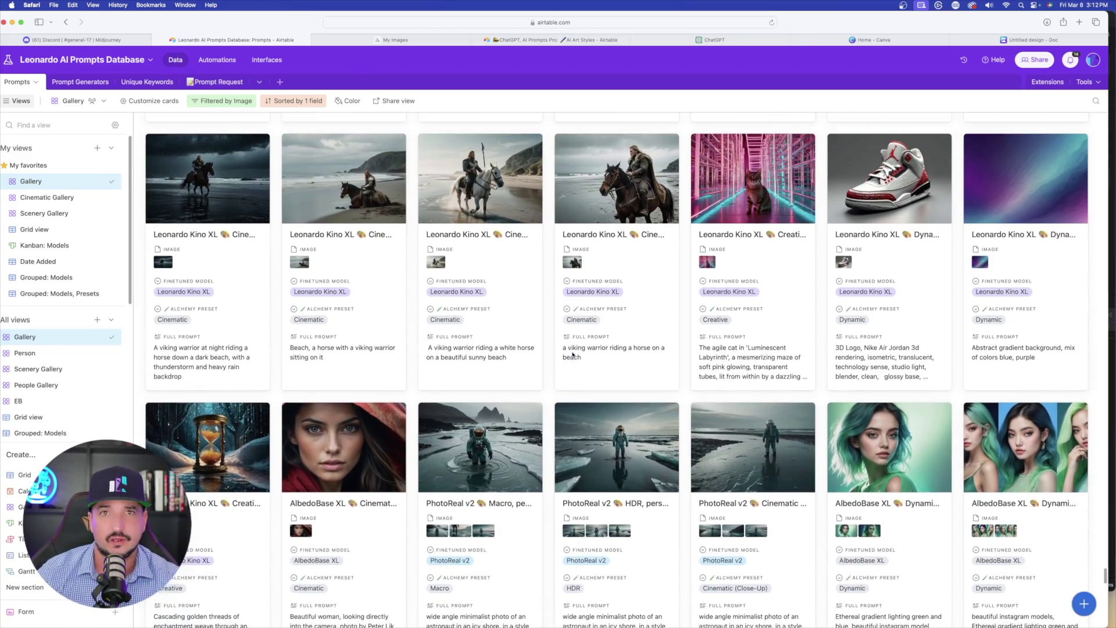
scroll(573, 355, up, 5)
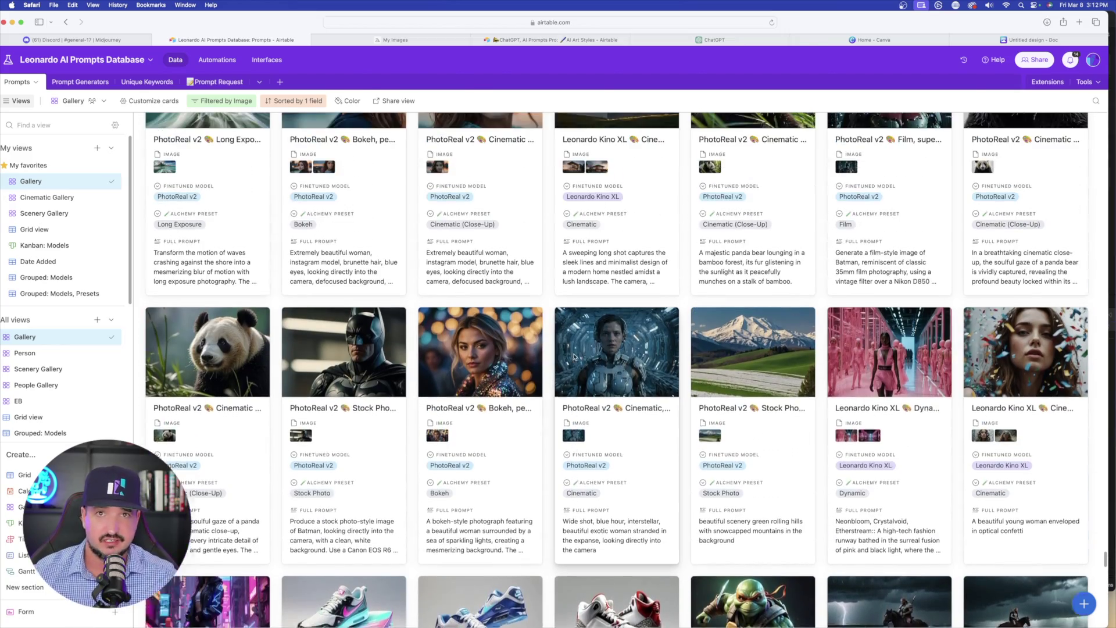
scroll(592, 365, up, 3)
scroll(598, 366, down, 10)
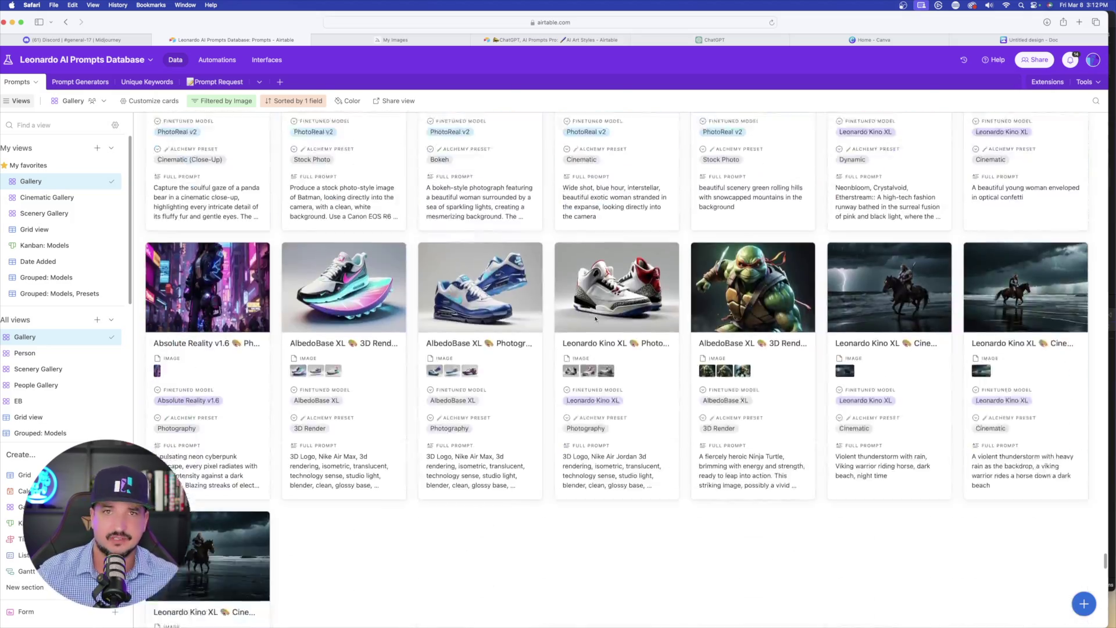
scroll(607, 367, down, 1)
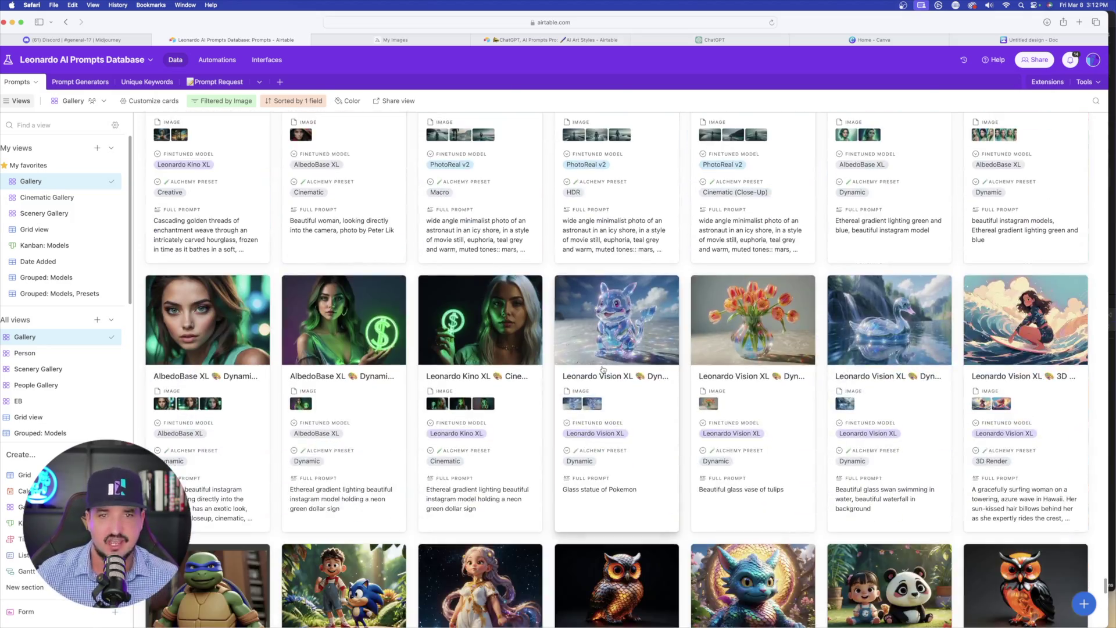
scroll(523, 313, down, 5)
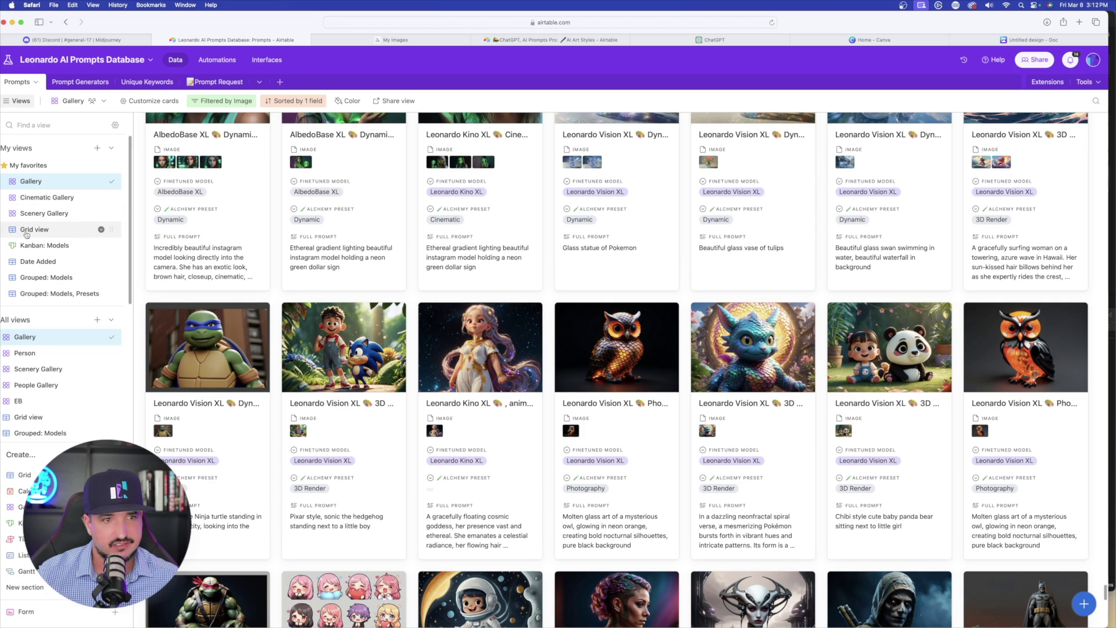
Show the prompts table in Grid view and look through its records.
click(32, 229)
scroll(540, 331, up, 10)
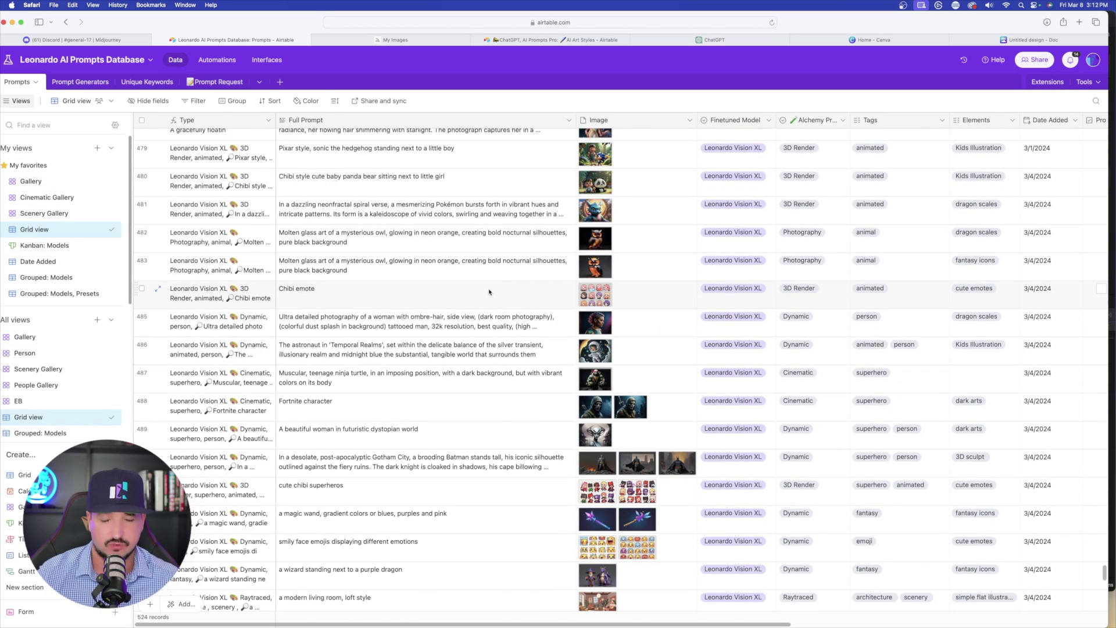
scroll(526, 327, down, 2)
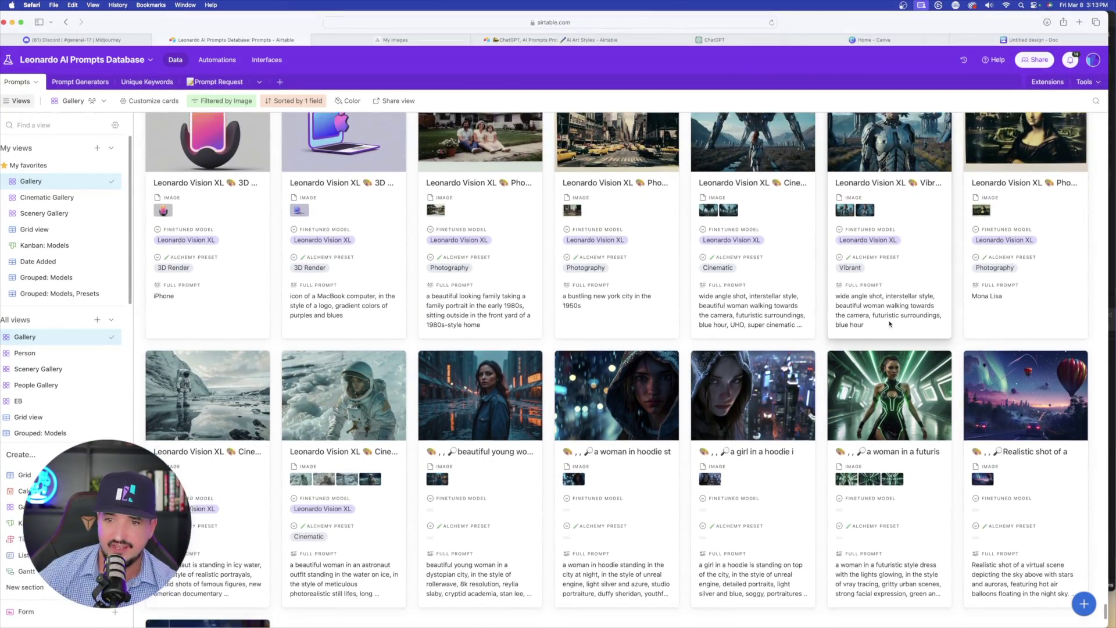
Find the newest cards in the Gallery view and open the hot air balloon image of the "Realistic shot of a" record.
scroll(900, 361, down, 3)
scroll(817, 328, down, 2)
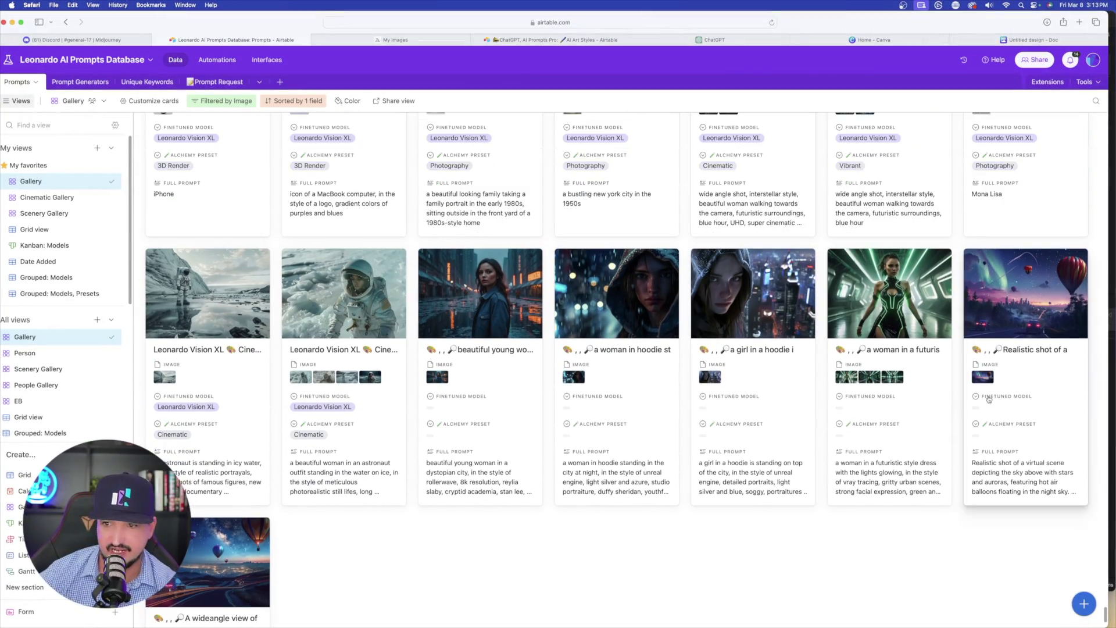
click(1000, 378)
scroll(565, 284, down, 3)
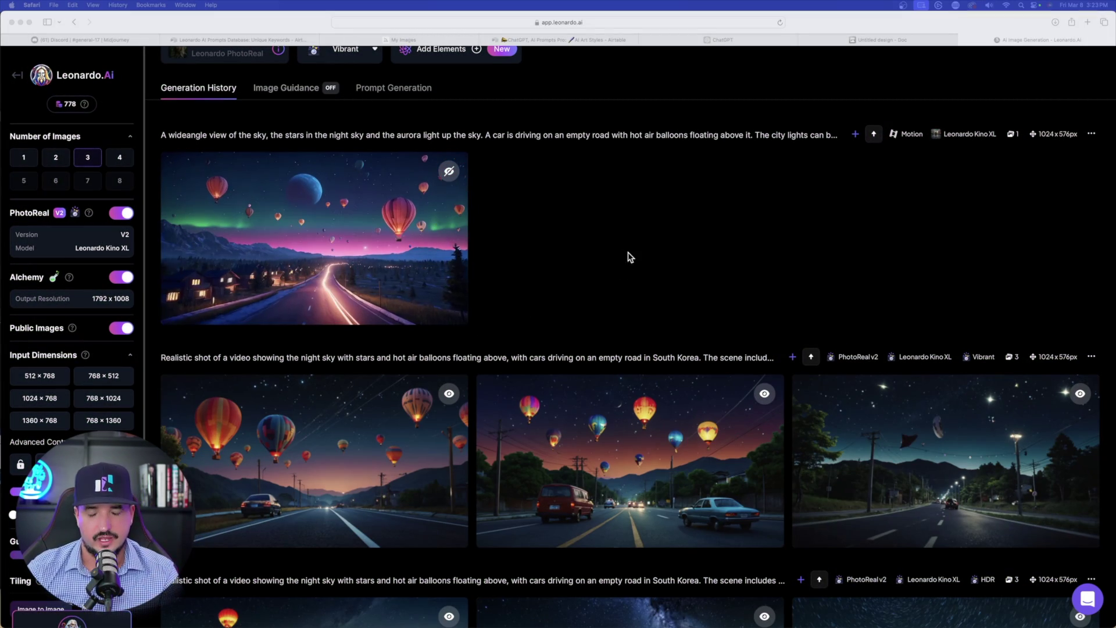
Review the hot air balloon and aurora images in Leonardo.Ai's generation history, and open the motion video made from the wide-angle sky prompt.
scroll(627, 254, down, 8)
scroll(546, 307, down, 5)
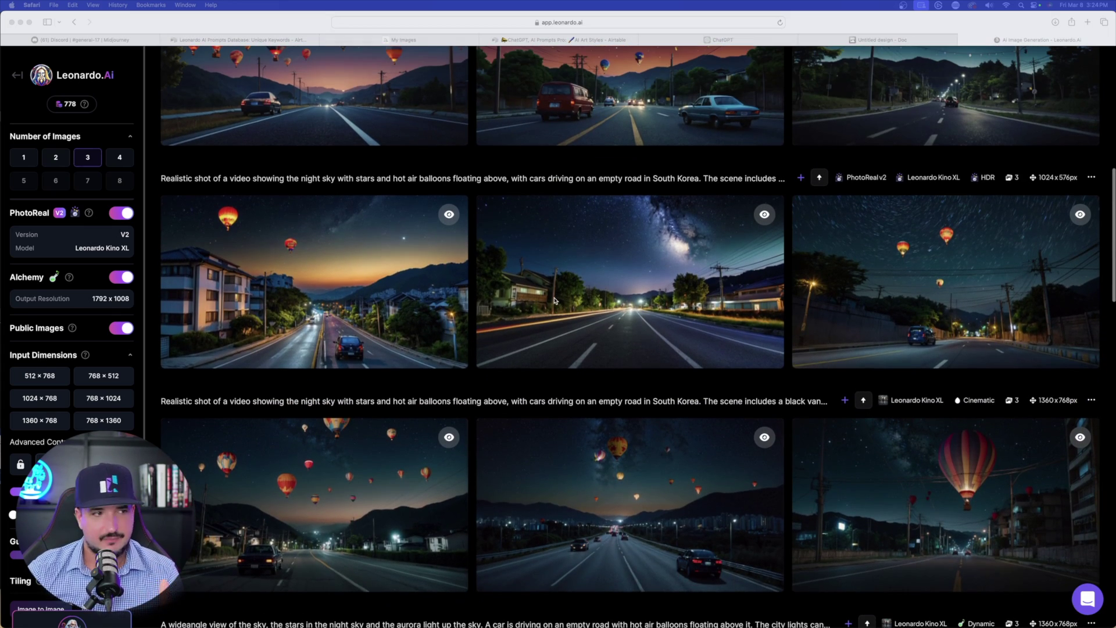
scroll(536, 328, down, 5)
scroll(535, 328, down, 5)
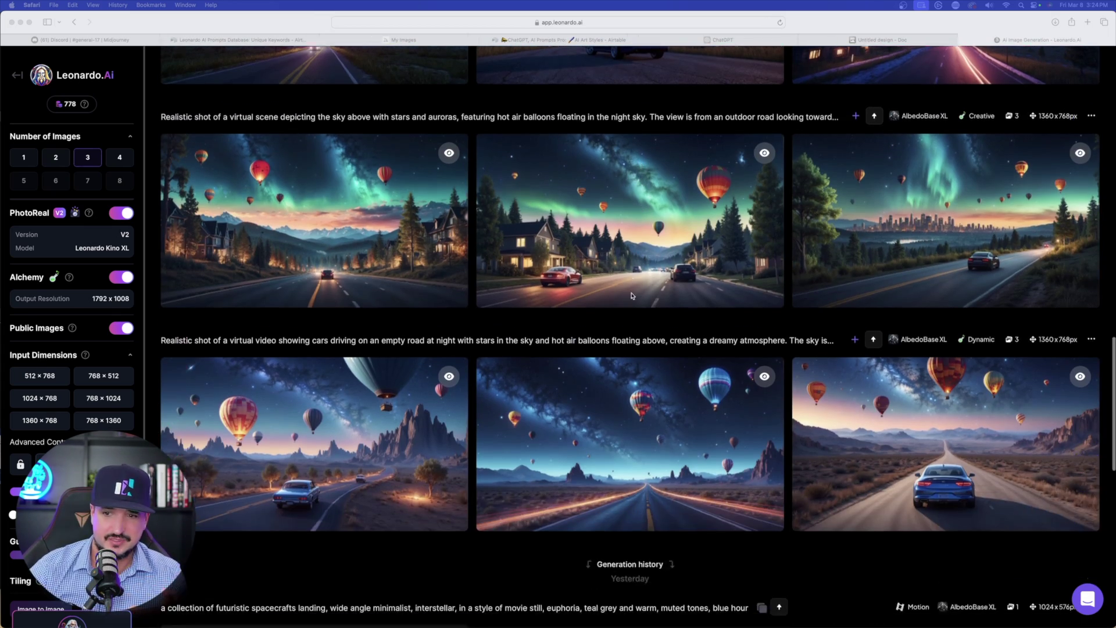
scroll(584, 227, up, 3)
scroll(583, 227, up, 2)
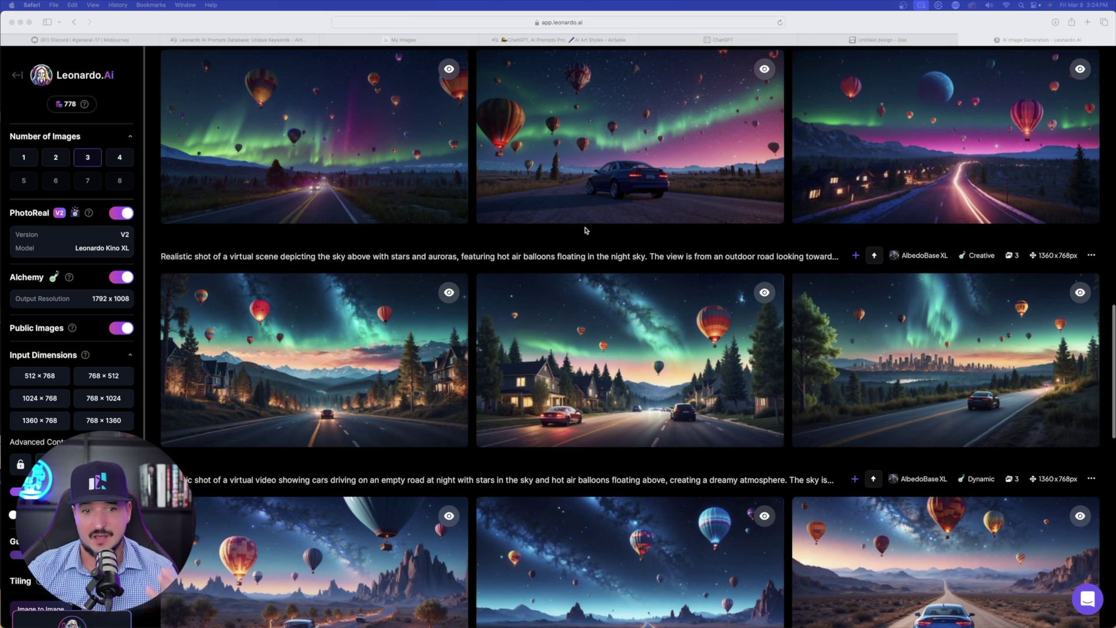
scroll(574, 231, up, 2)
scroll(573, 231, up, 6)
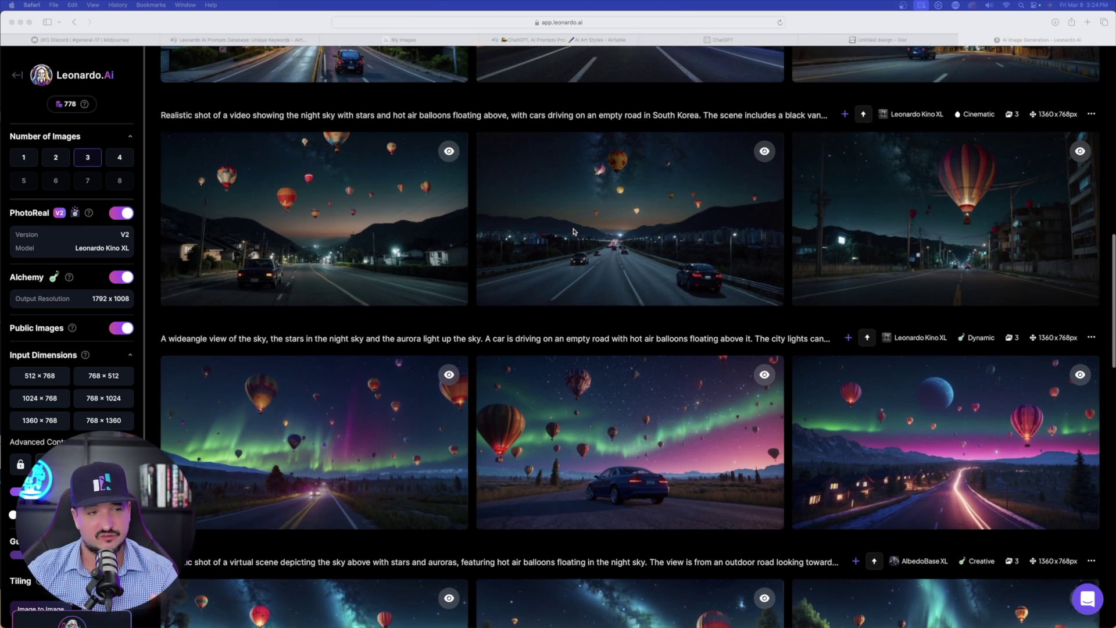
scroll(567, 222, up, 4)
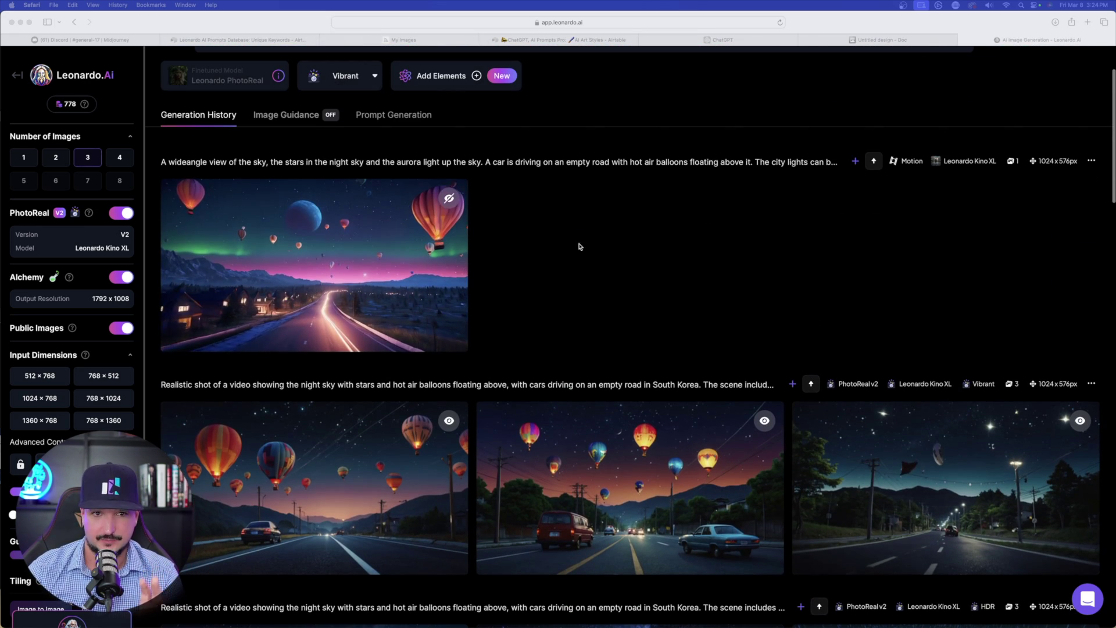
click(386, 274)
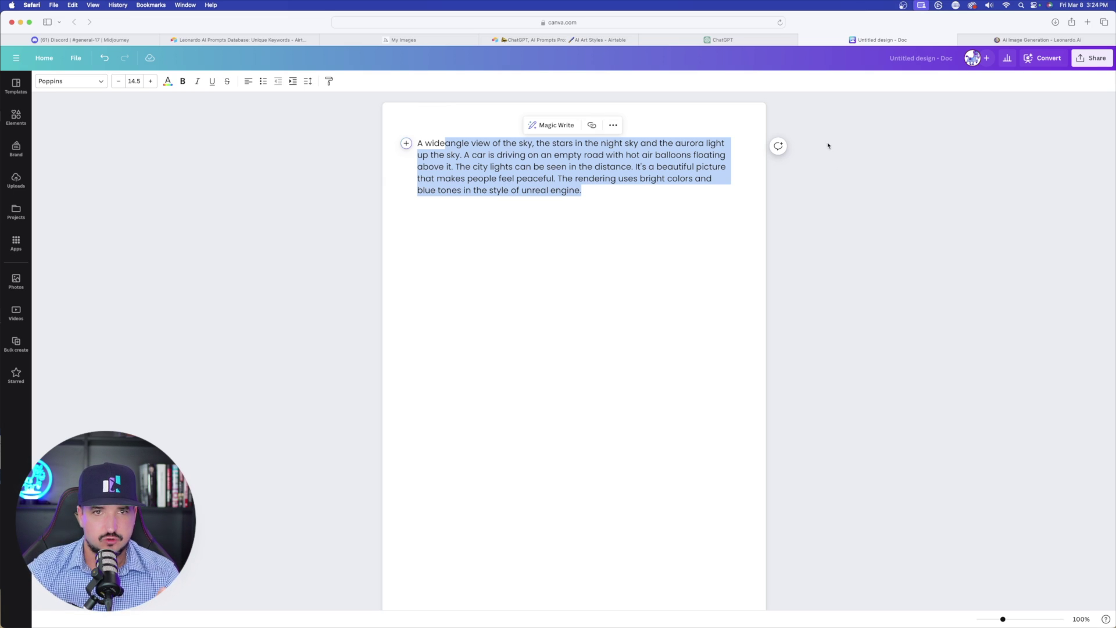
Switch to Midjourney's My Images, close the enlarged aurora image to show all of today's images, and return to Leonardo.Ai's generation history.
click(454, 41)
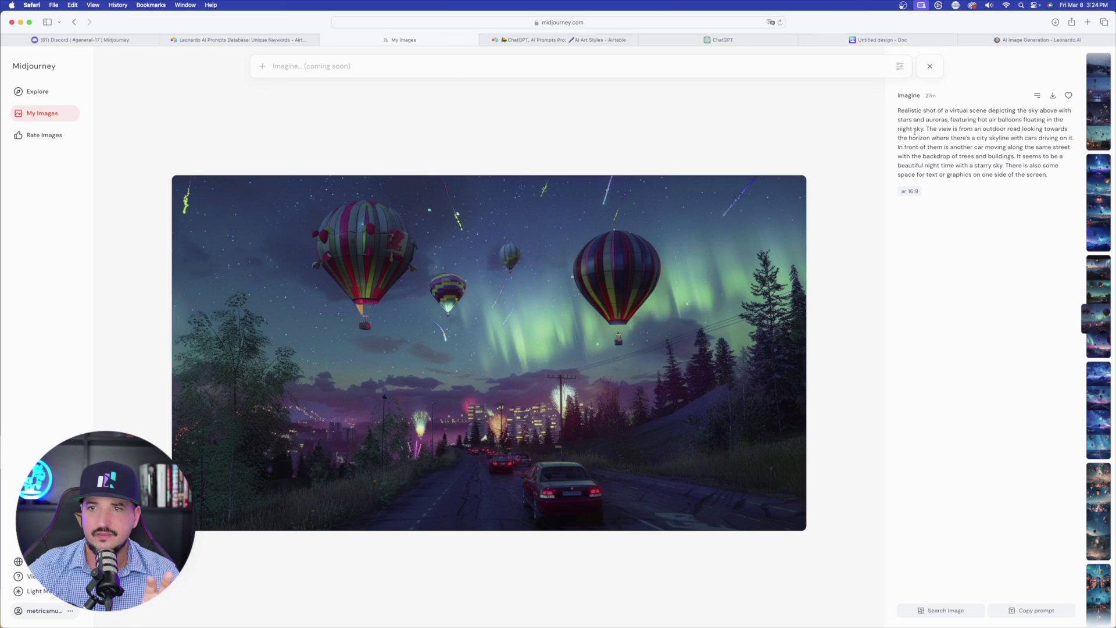
key(Escape)
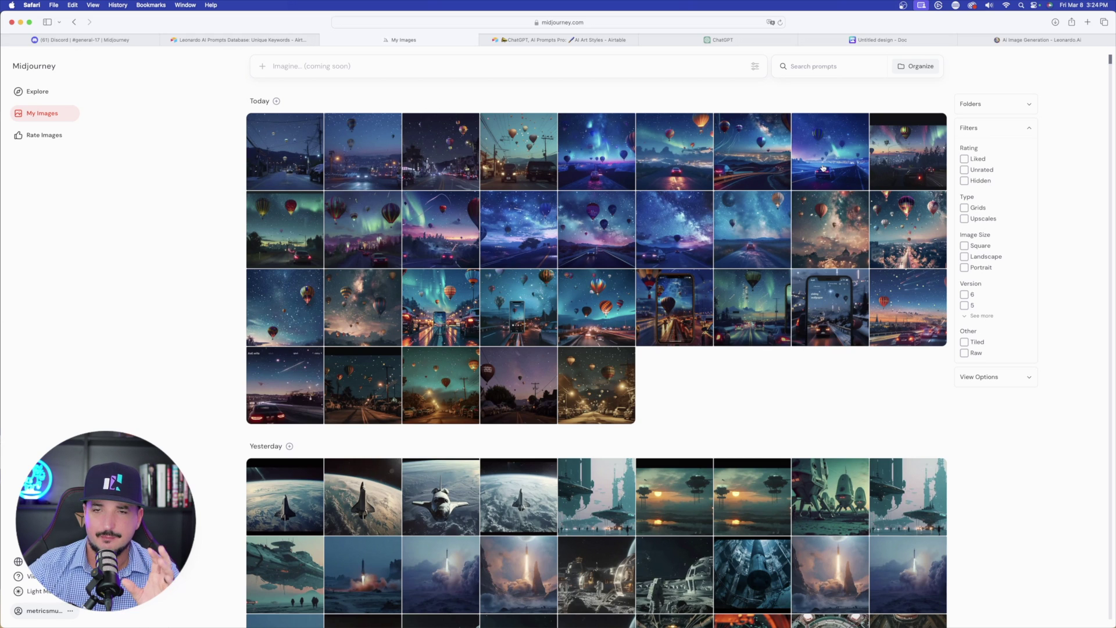
click(993, 39)
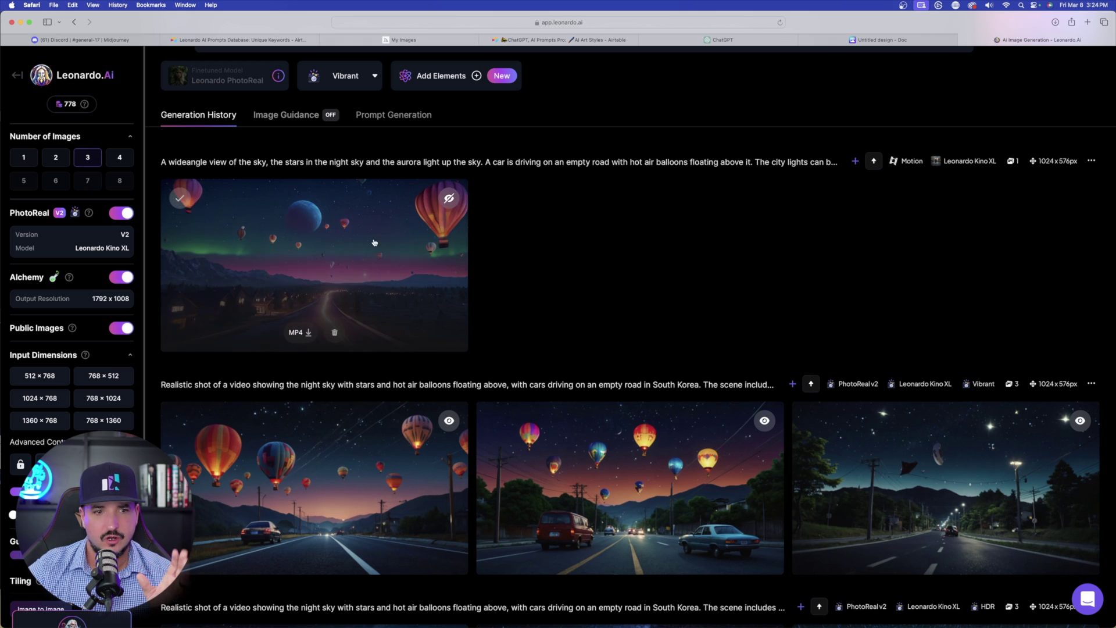
Switch to the Canva document and copy the whole wide-angle sky prompt.
click(764, 41)
click(872, 41)
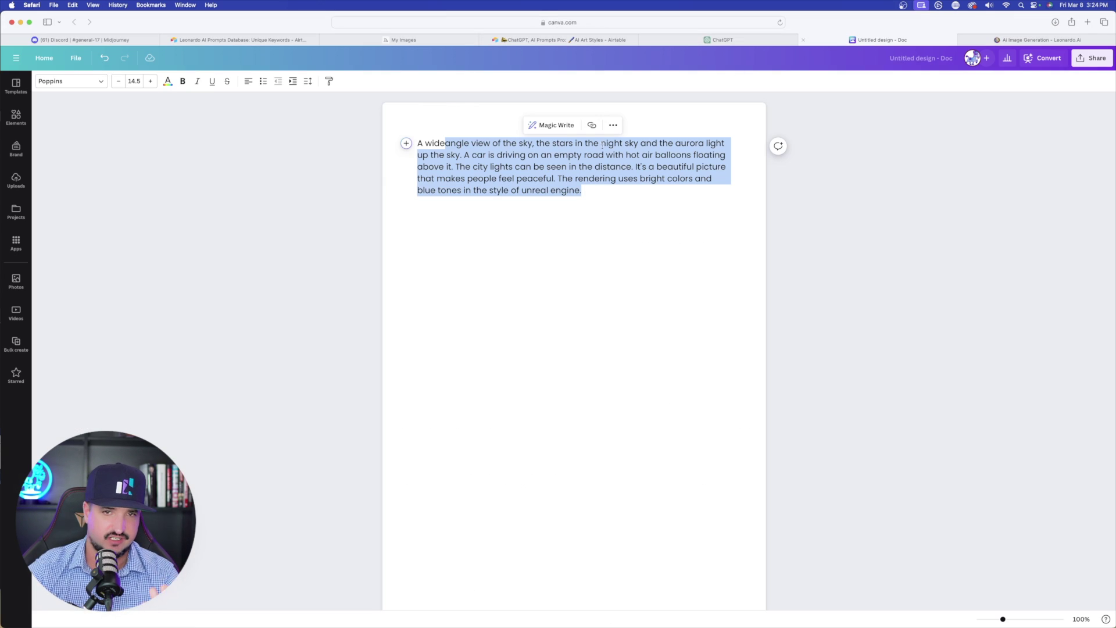
click(563, 223)
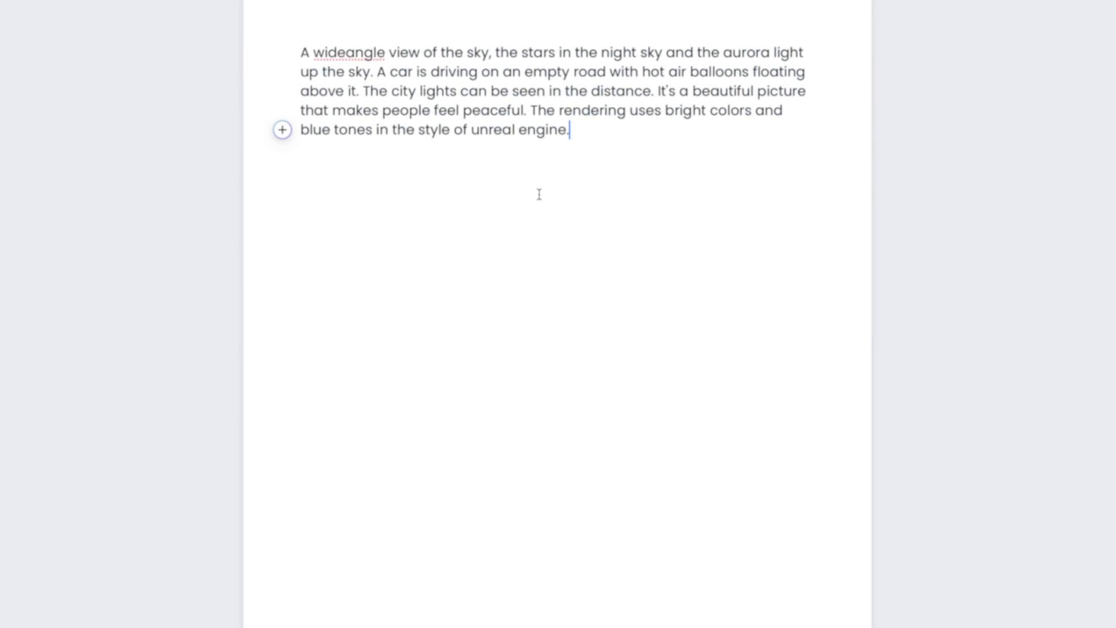
drag(297, 51, 599, 120)
key(super+c)
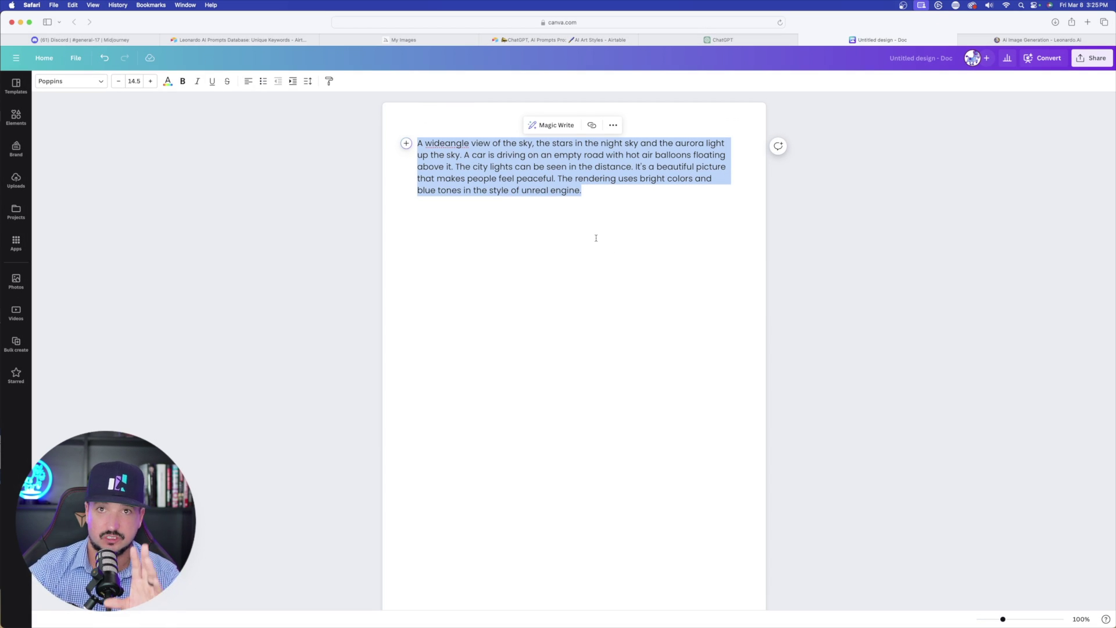
In ChatGPT, send the Prompt Professional instruction to rewrite prompts in 10 different and creative ways, and submit the copied wide-angle sky prompt.
click(698, 45)
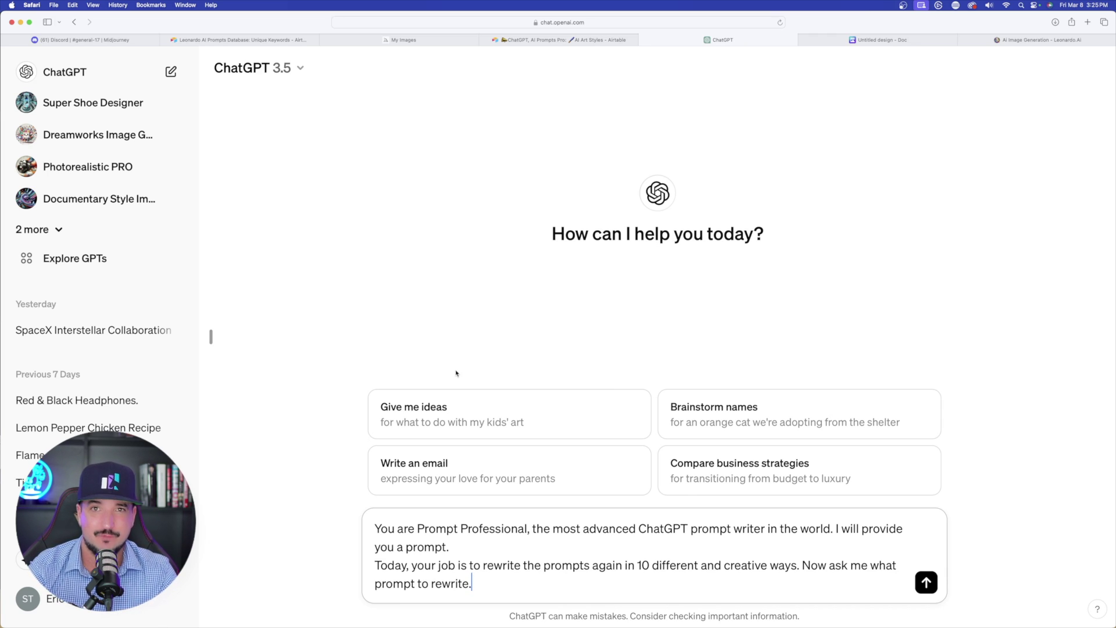
key(Return)
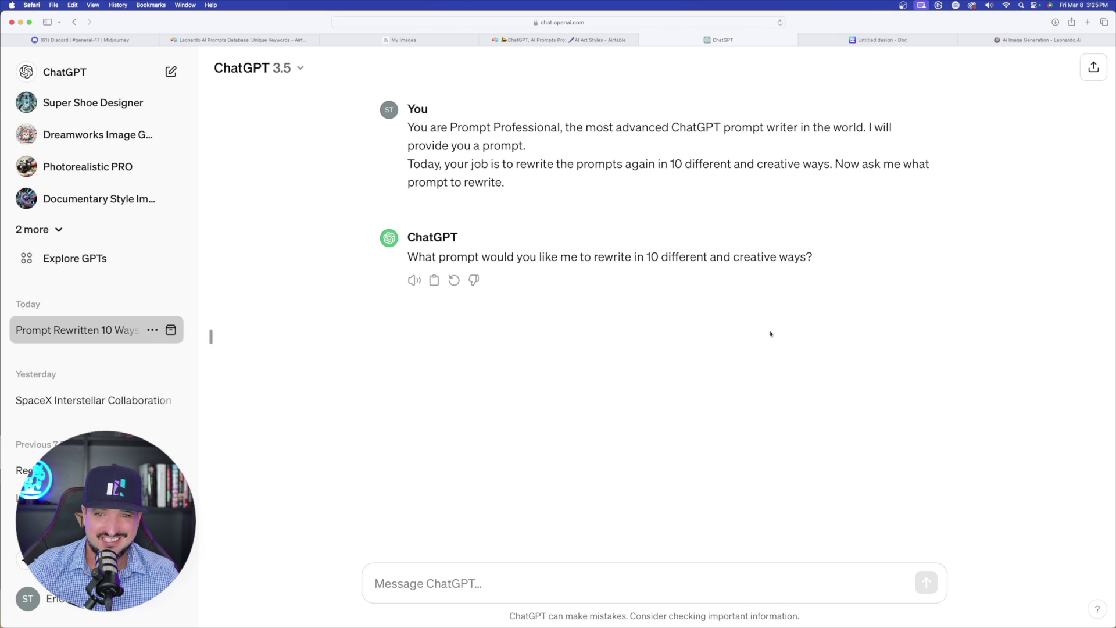
key(super+v)
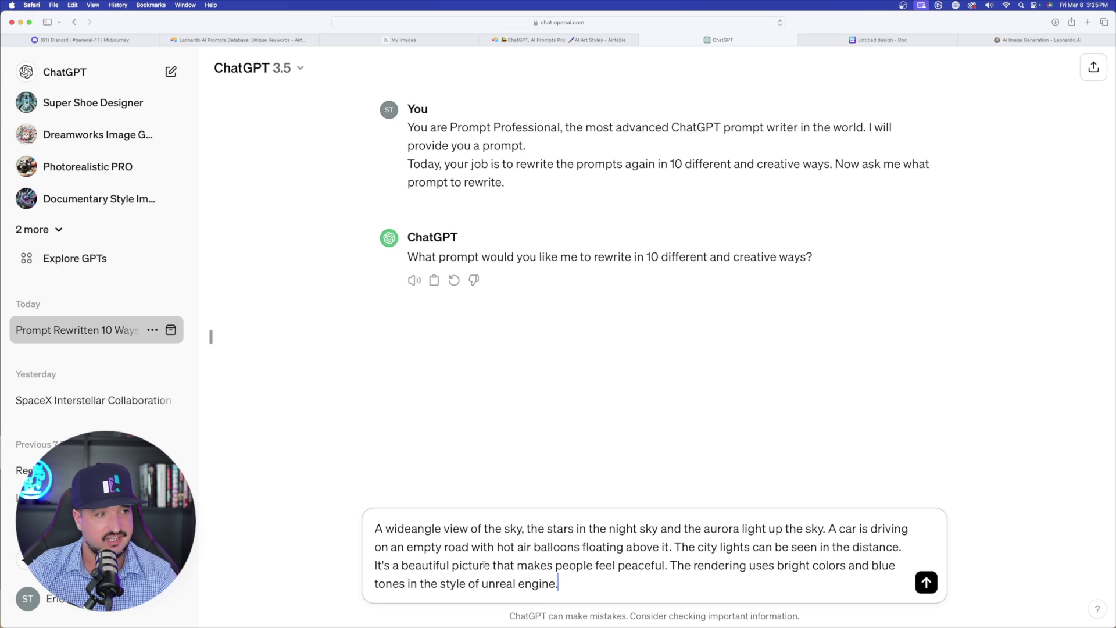
key(Return)
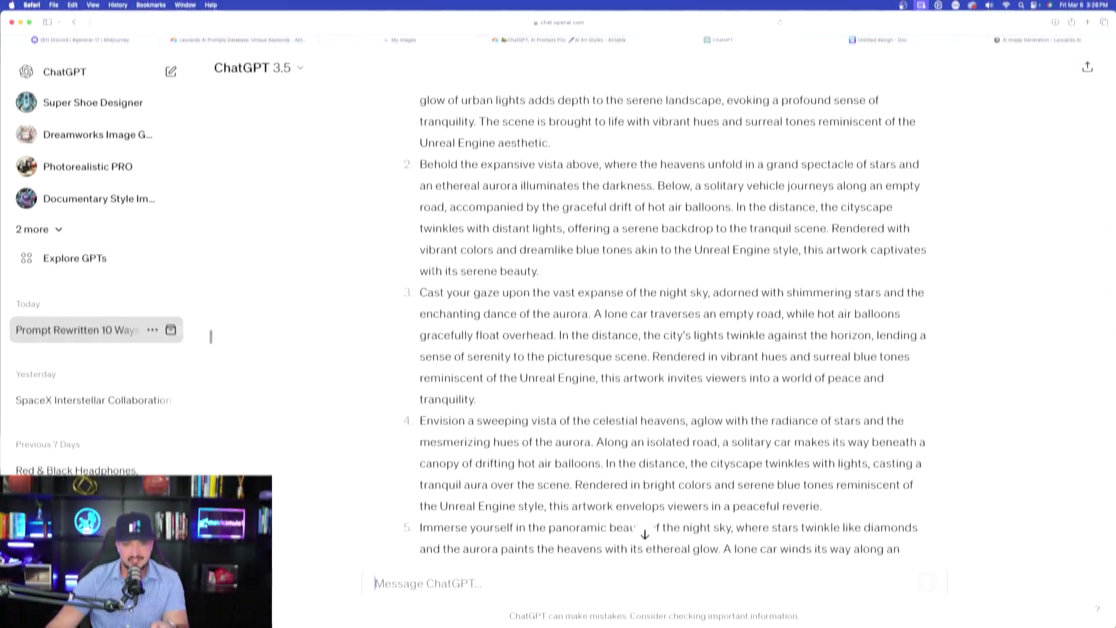
Read through the ten rewritten versions of the night-sky prompt in ChatGPT's reply.
scroll(431, 239, down, 2)
scroll(431, 238, up, 5)
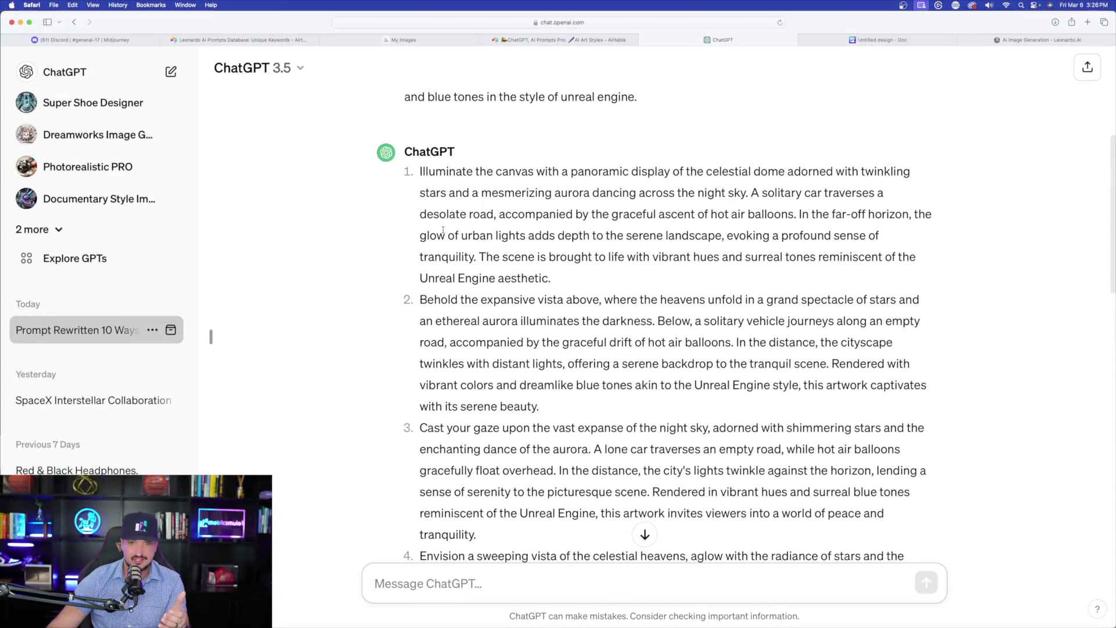
scroll(431, 238, down, 6)
scroll(431, 239, down, 10)
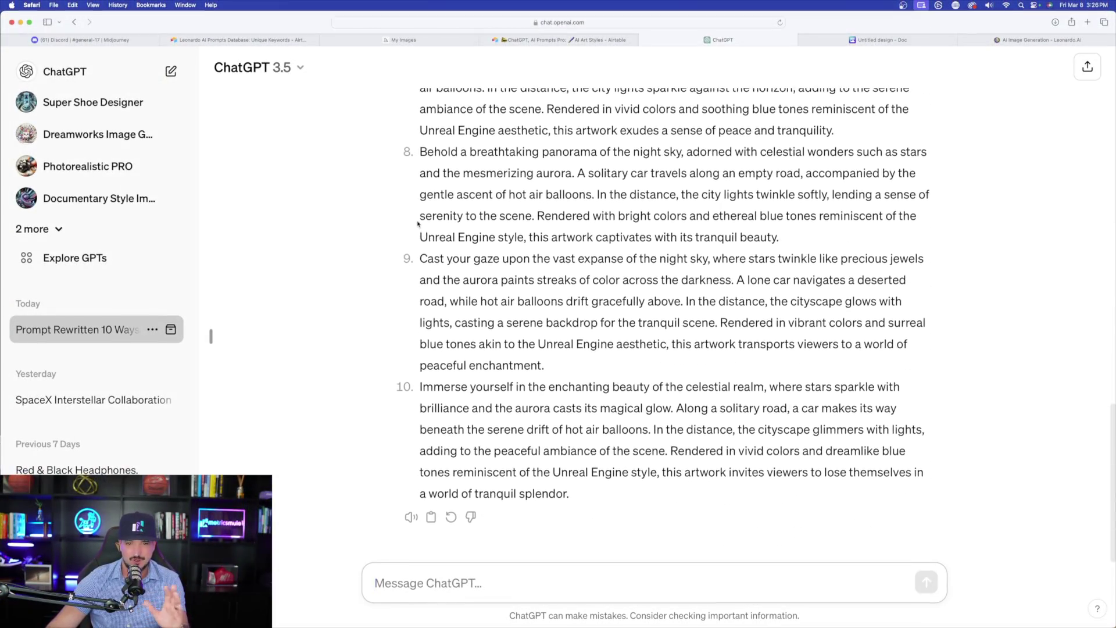
scroll(418, 225, up, 4)
scroll(418, 225, up, 10)
scroll(479, 258, down, 3)
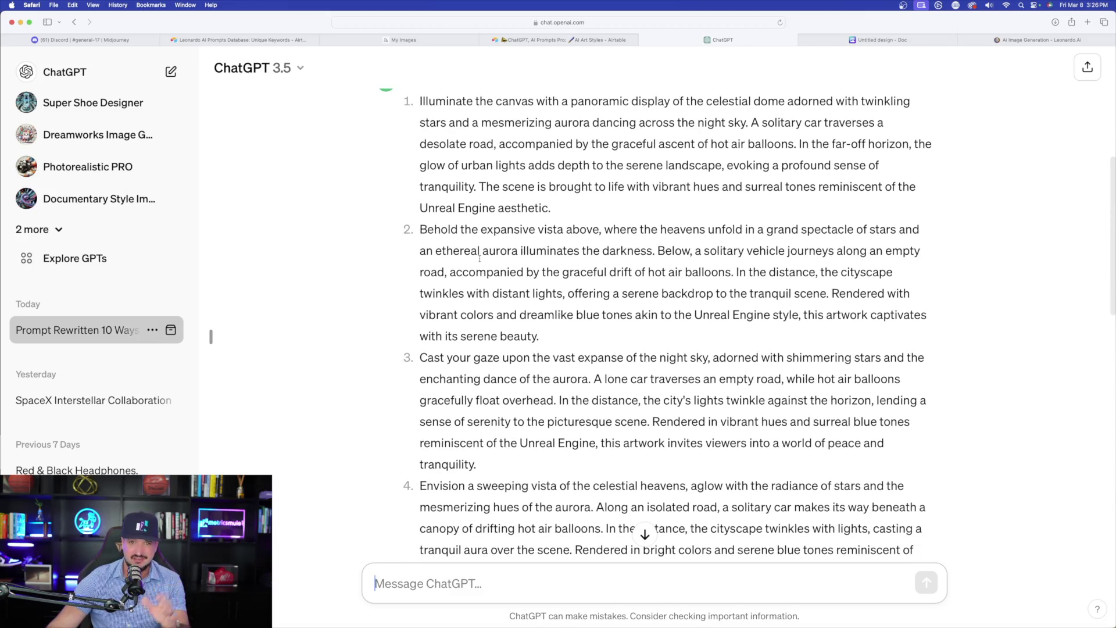
scroll(487, 283, down, 6)
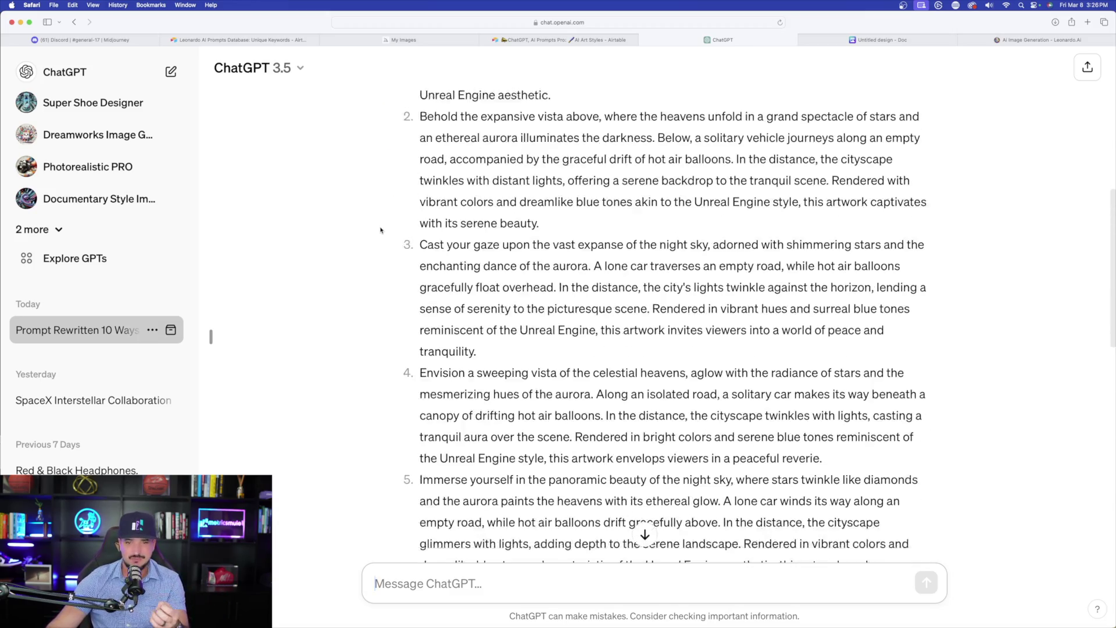
scroll(383, 235, down, 1)
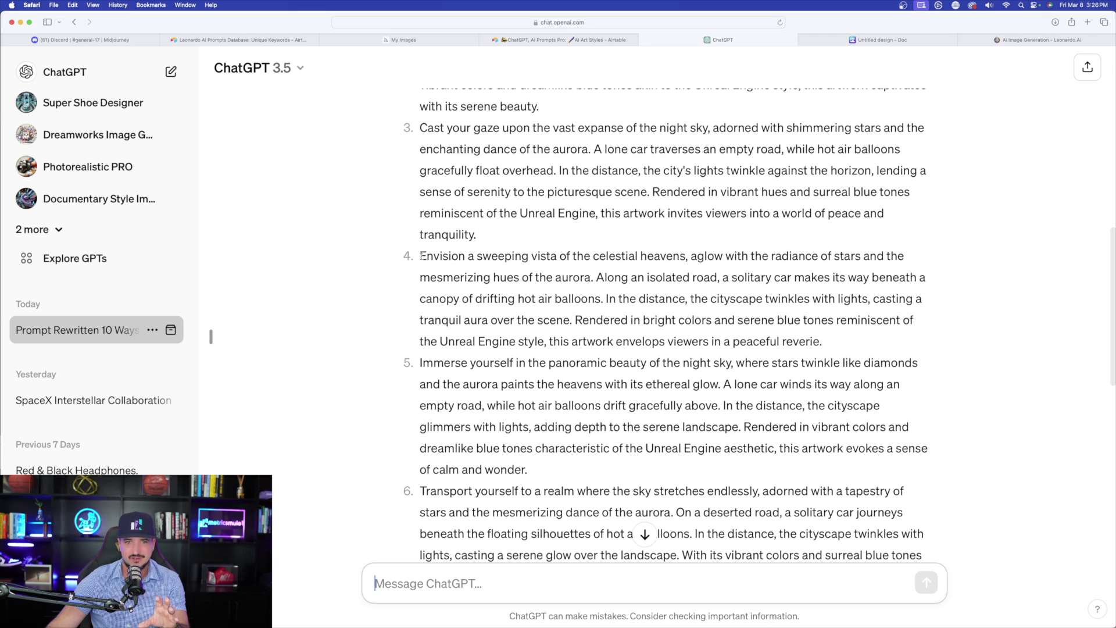
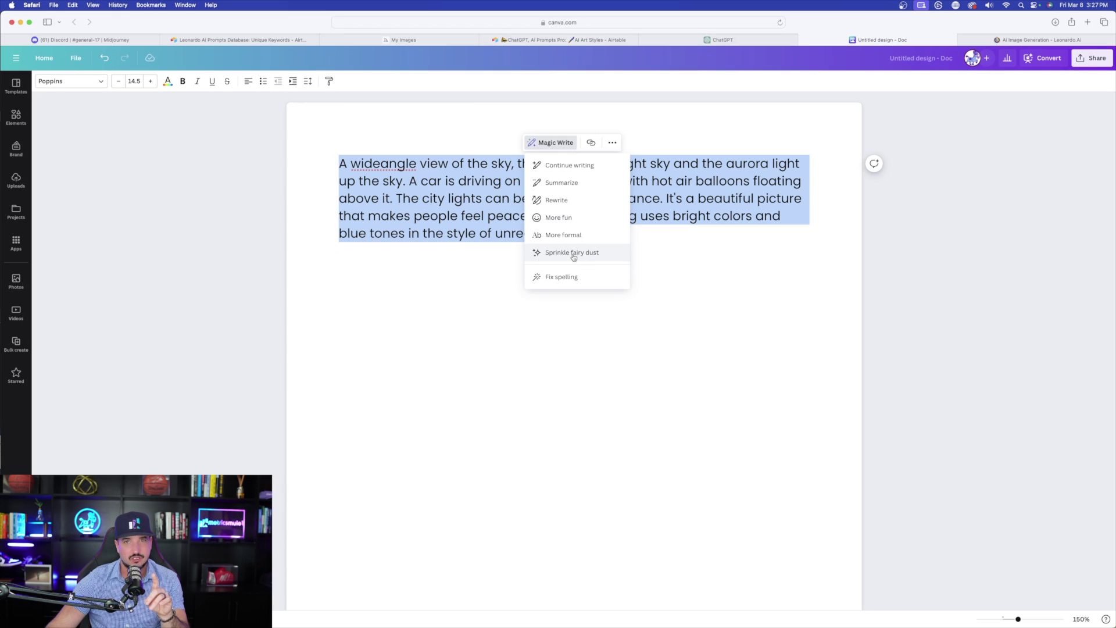
Rewrite the selected prompt in the Canva document with Magic Write's Sprinkle fairy dust option, and highlight the original and generated paragraphs in turn.
click(573, 254)
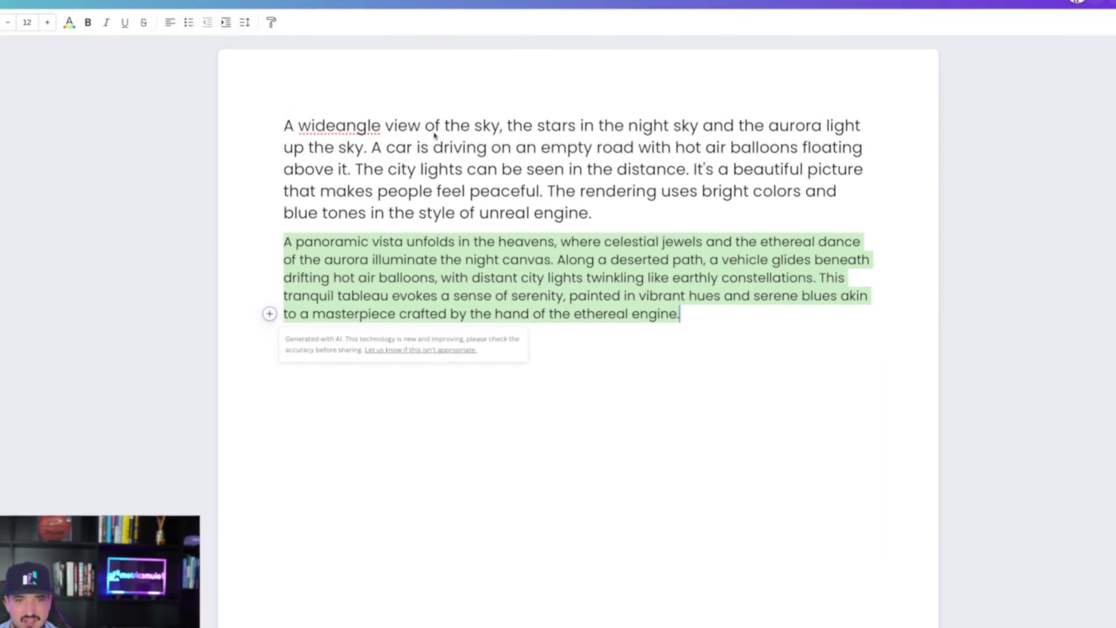
drag(435, 135, 593, 215)
click(344, 125)
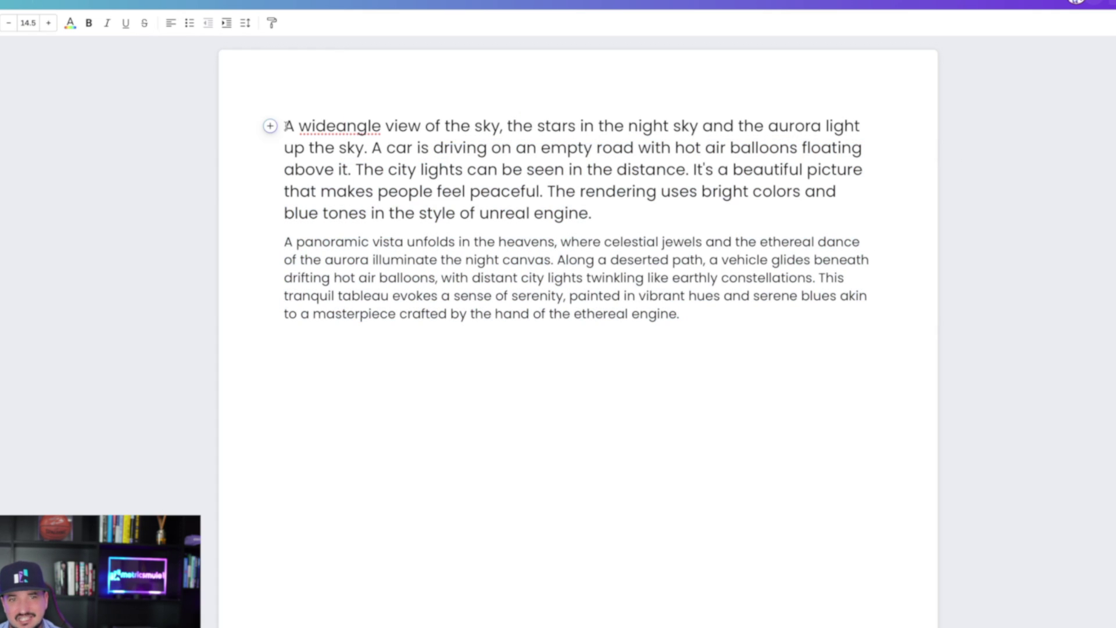
drag(284, 125, 593, 215)
drag(689, 314, 284, 242)
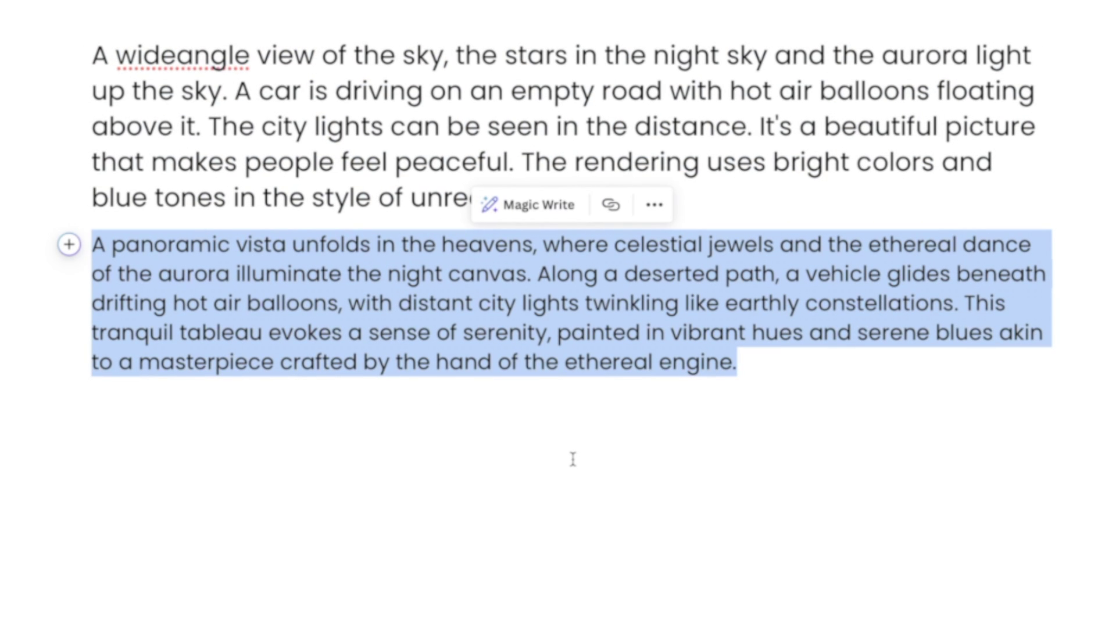
click(572, 459)
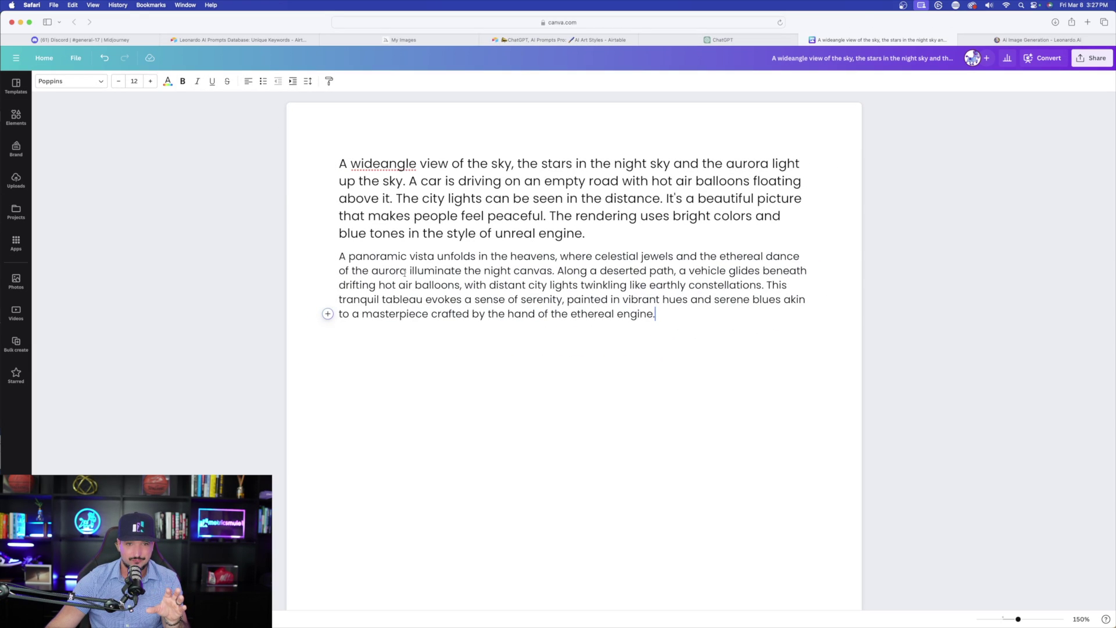
Highlight the generated and original paragraphs in the Canva document in turn to compare their wording.
drag(340, 256, 646, 314)
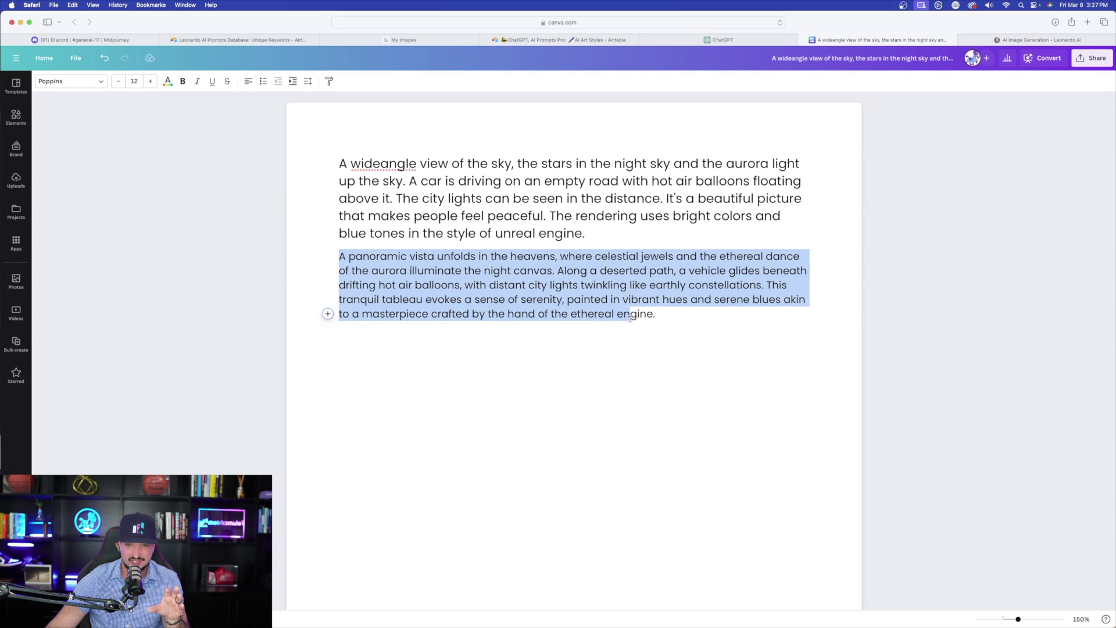
click(458, 182)
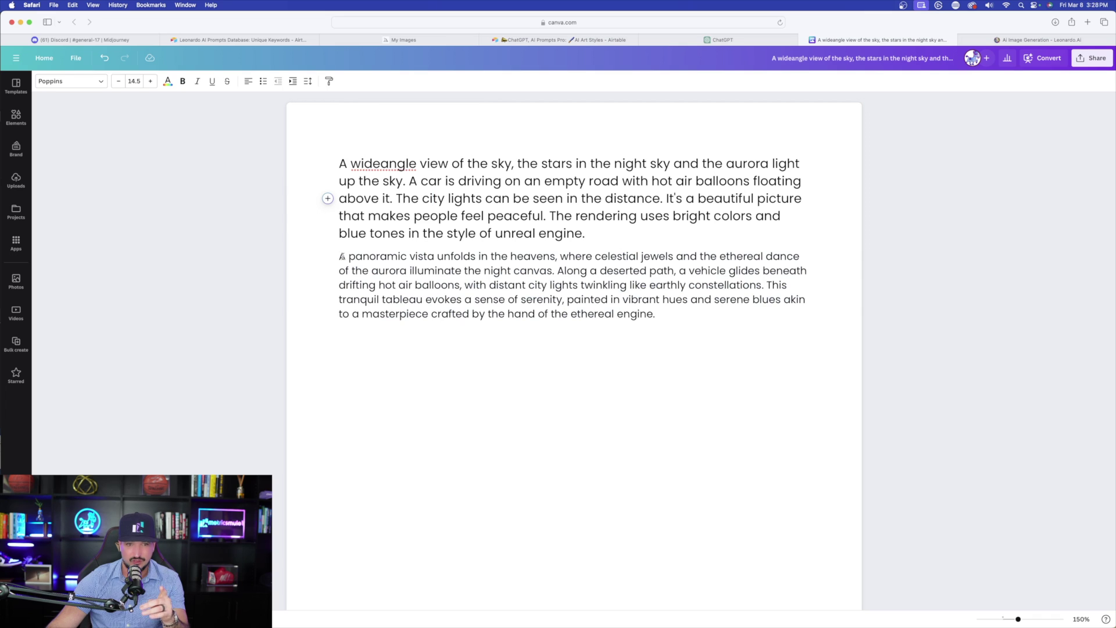
drag(340, 256, 510, 271)
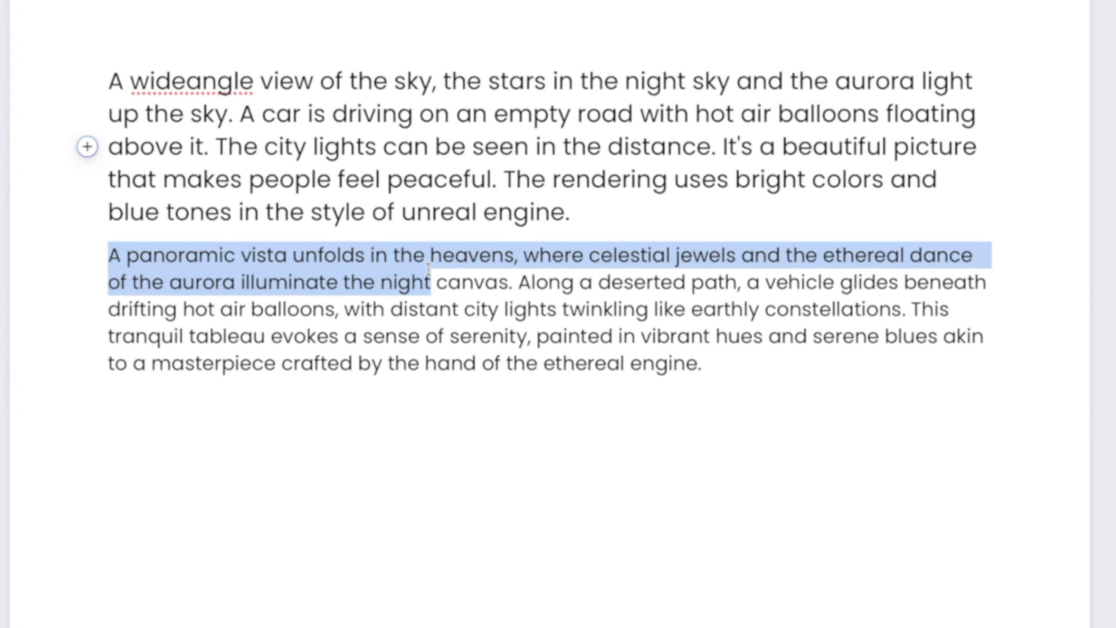
drag(428, 268, 789, 265)
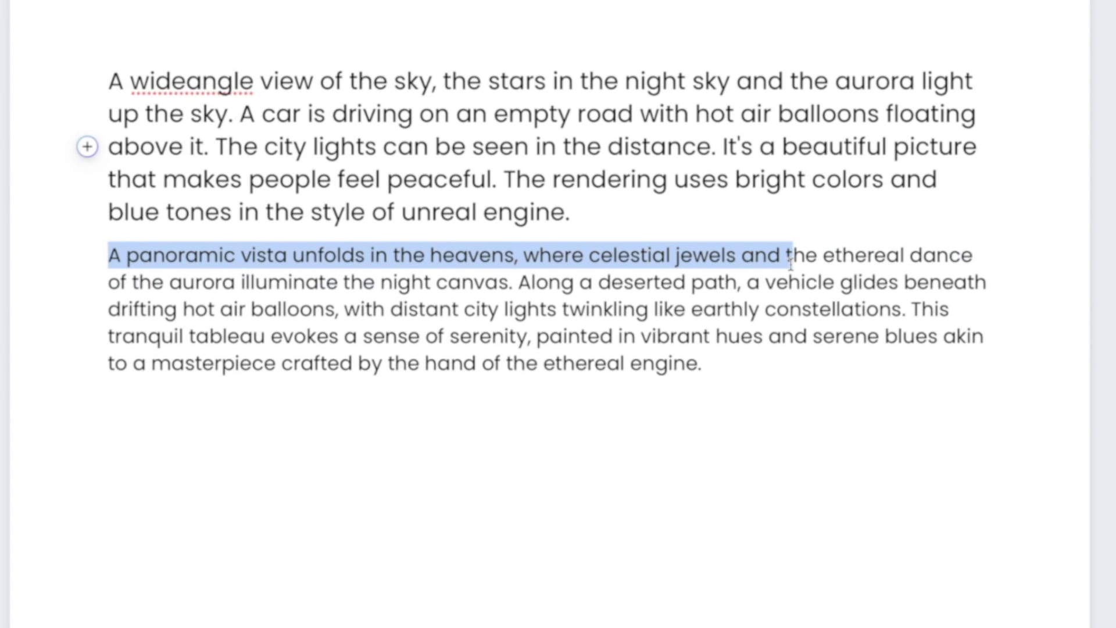
drag(702, 261, 777, 281)
triple_click(417, 81)
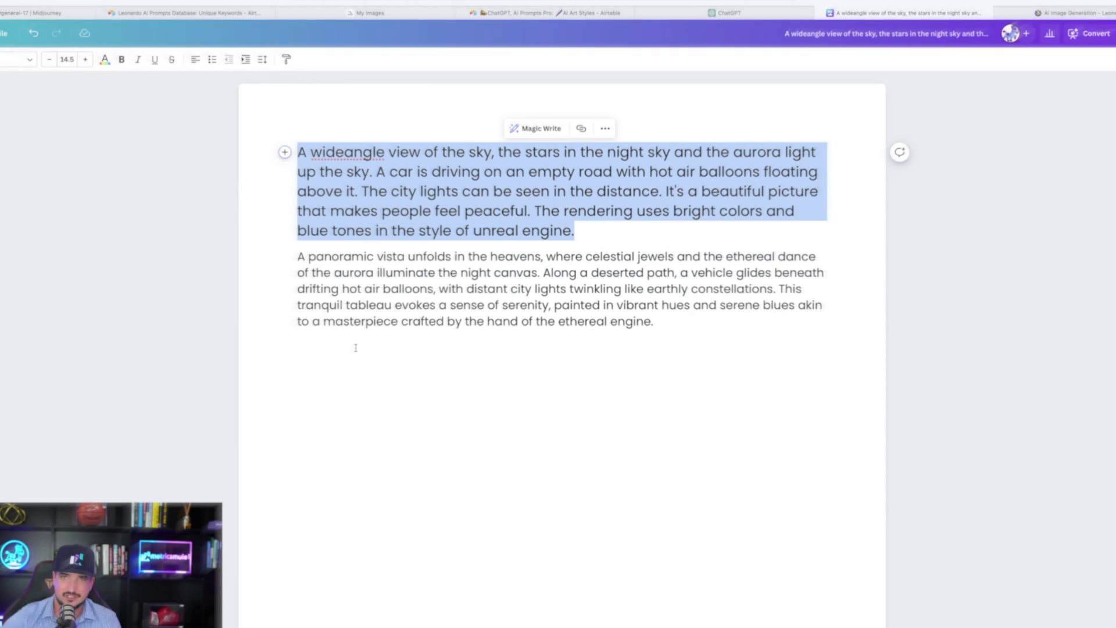
click(267, 308)
triple_click(717, 376)
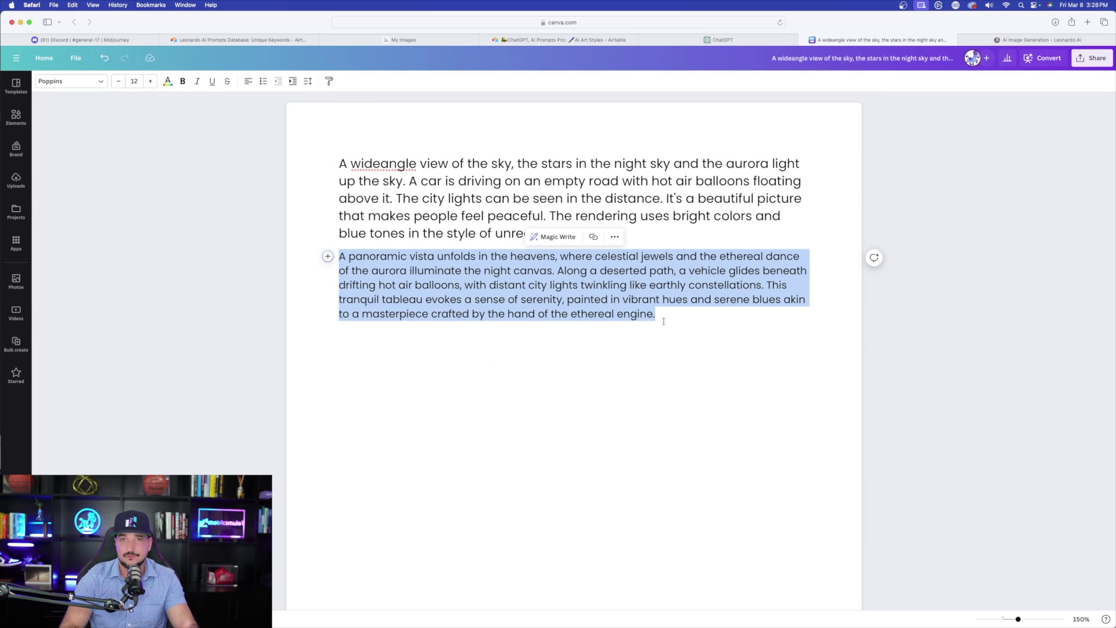
click(663, 321)
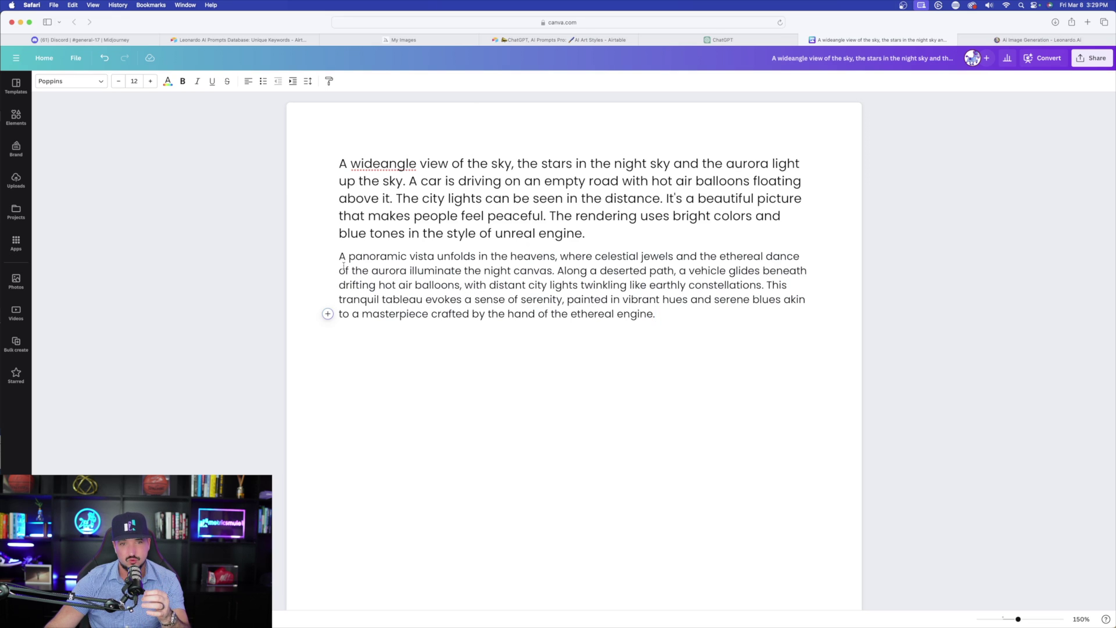
drag(338, 256, 660, 315)
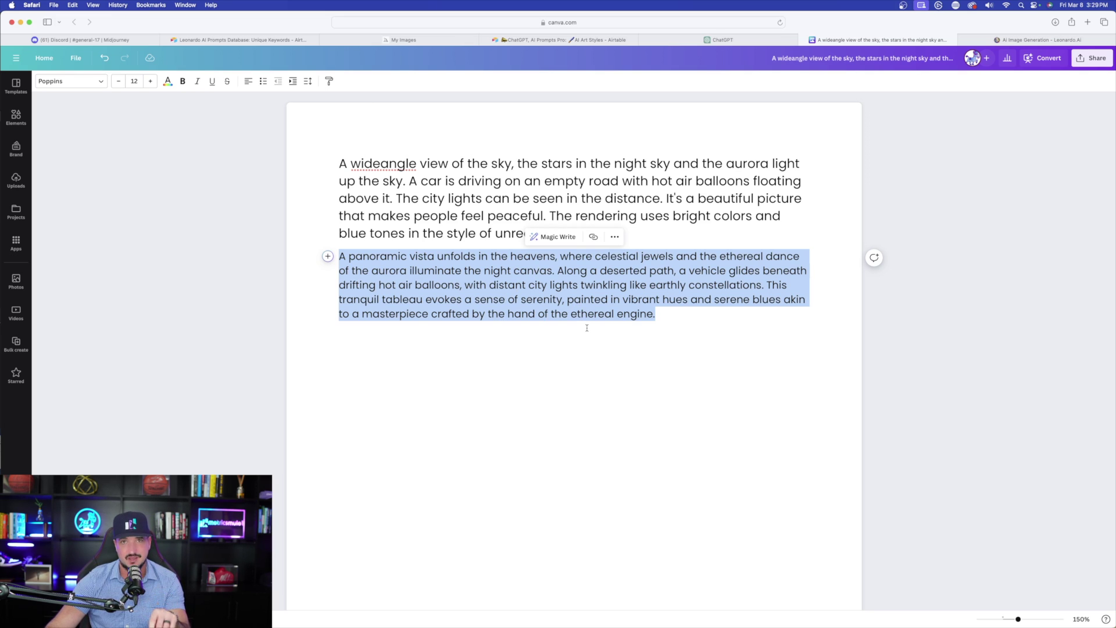
click(447, 233)
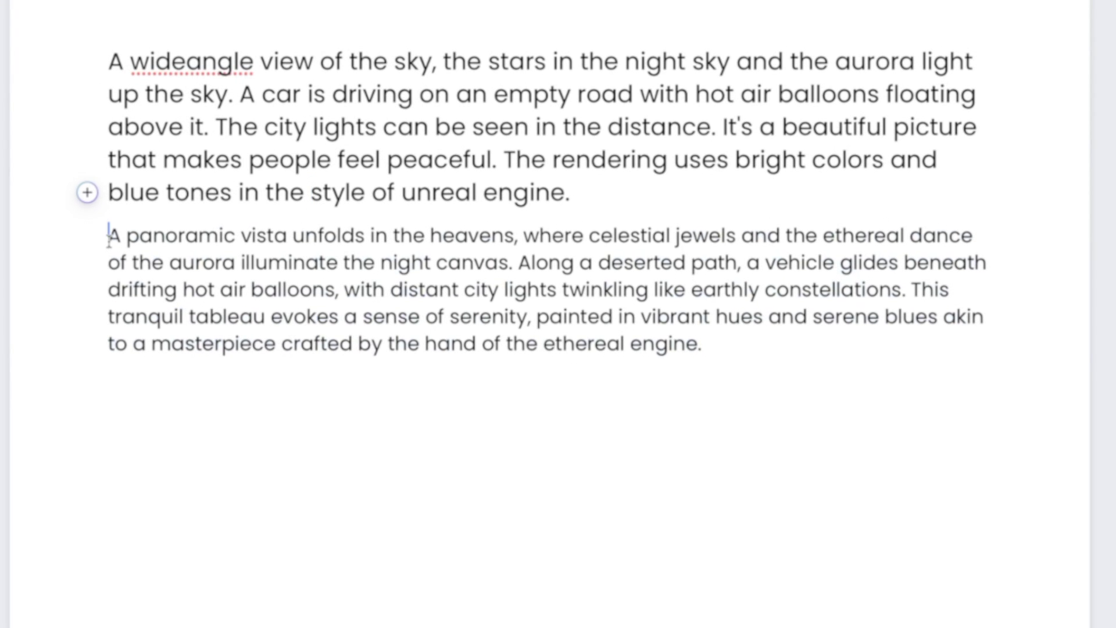
drag(340, 256, 715, 349)
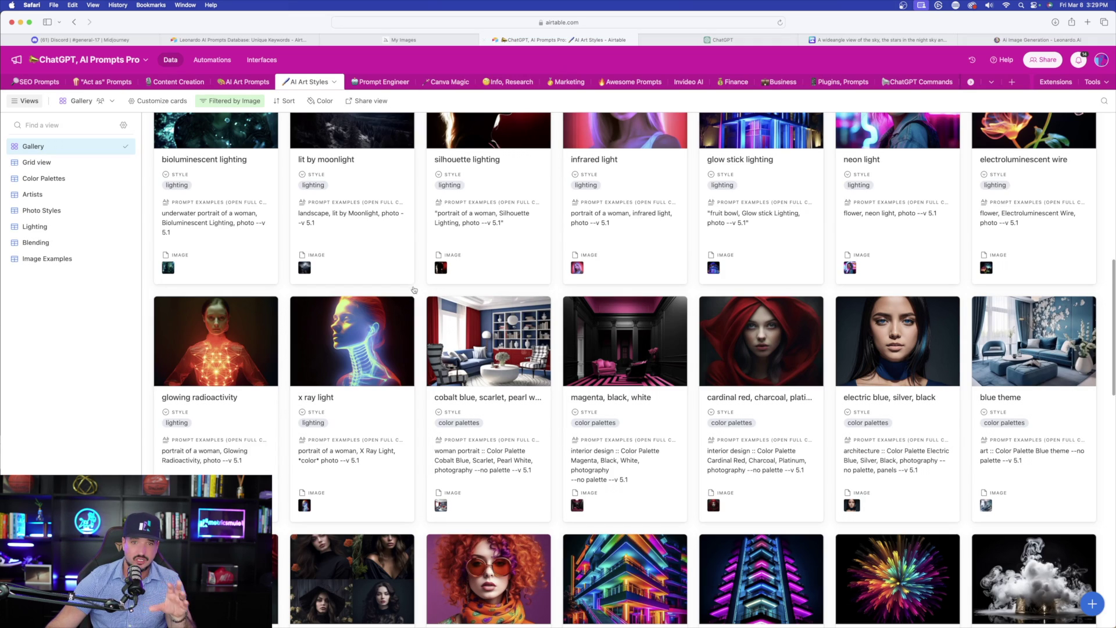
Switch to Airtable and browse the AI Art Styles gallery and the Leonardo AI Prompts Database's Unique Keywords gallery.
scroll(625, 370, down, 3)
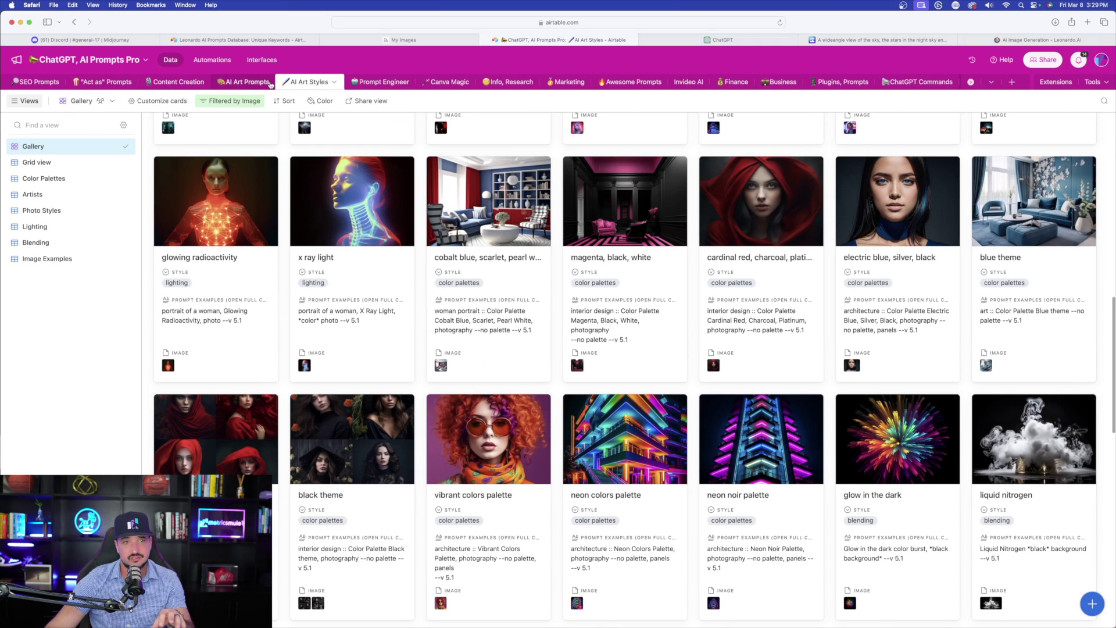
scroll(508, 338, up, 4)
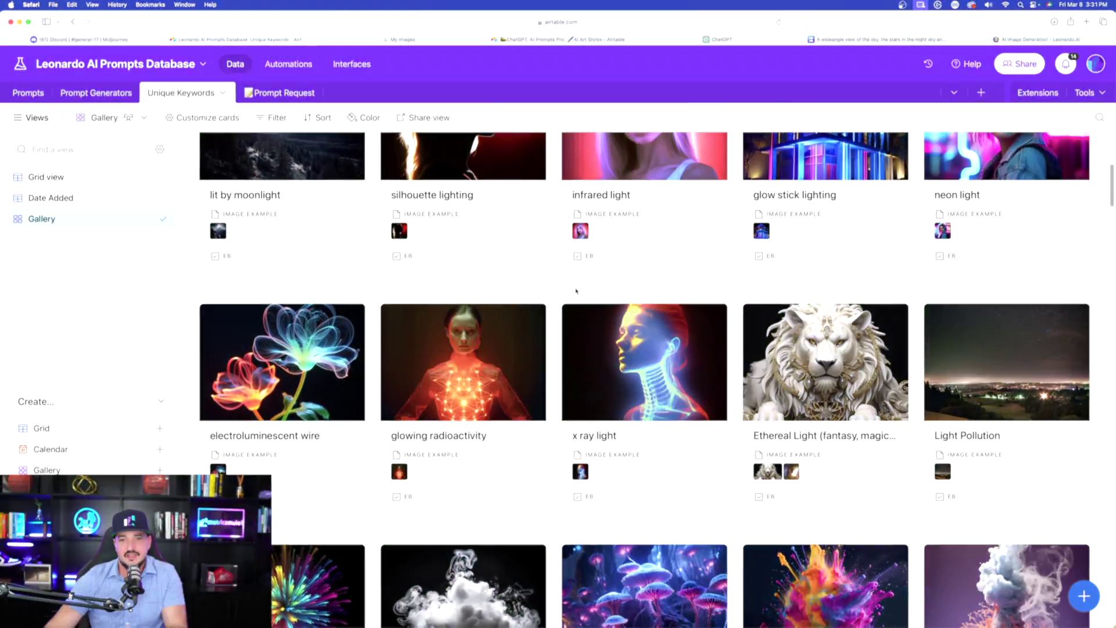
scroll(534, 287, down, 3)
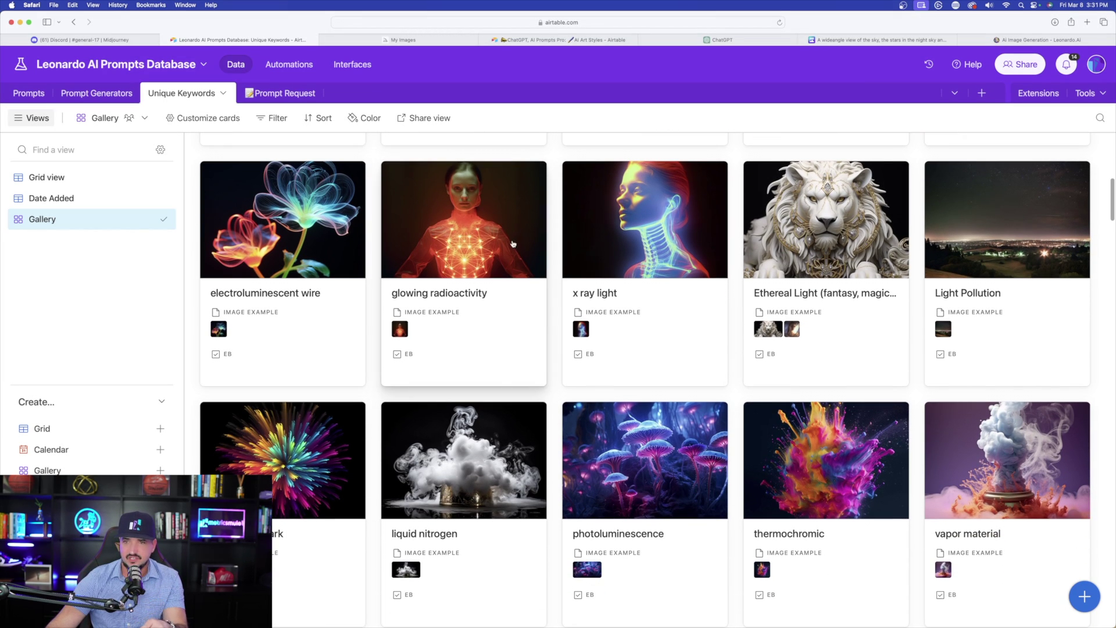
scroll(526, 245, up, 2)
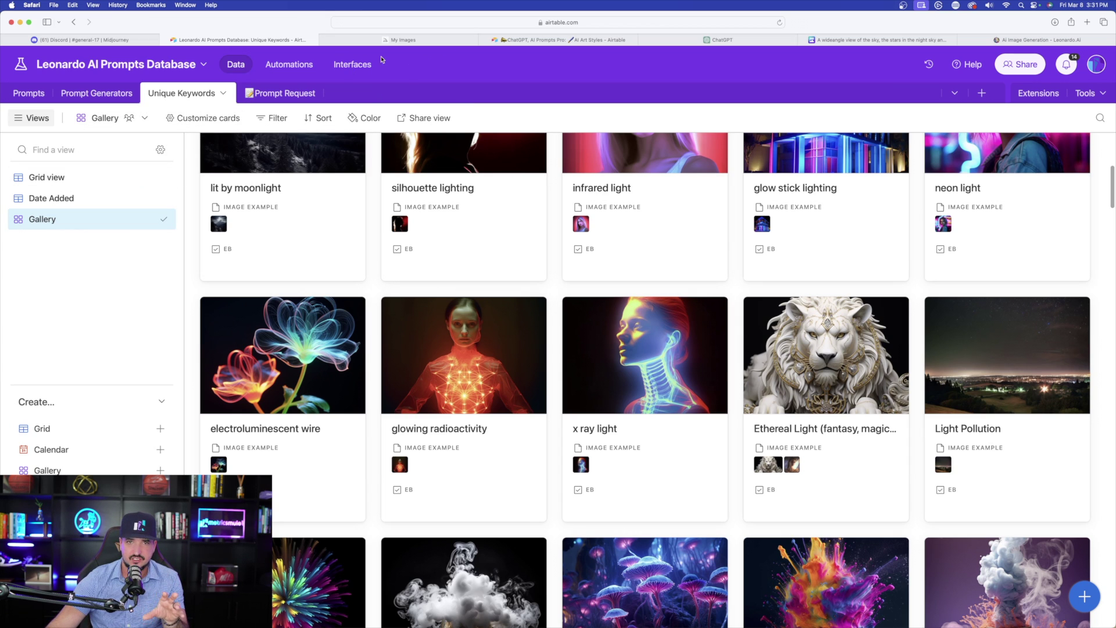
scroll(523, 255, down, 3)
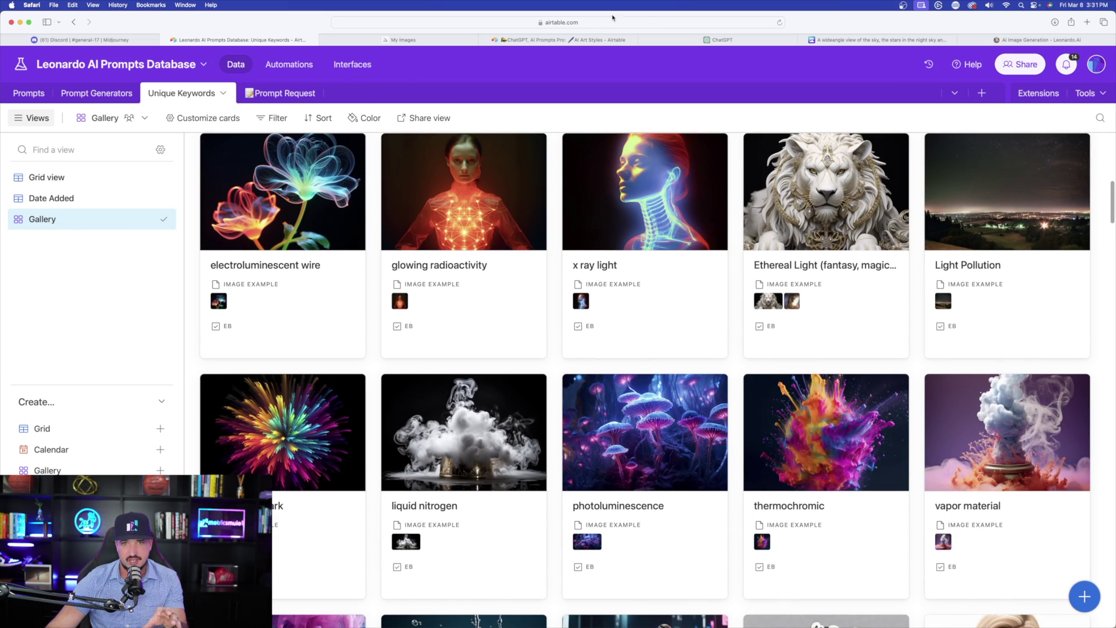
Return to the ChatGPT, AI Prompts Pro base and look through the lighting, color palette, blending and artist cards in AI Art Styles.
click(564, 39)
scroll(510, 293, down, 5)
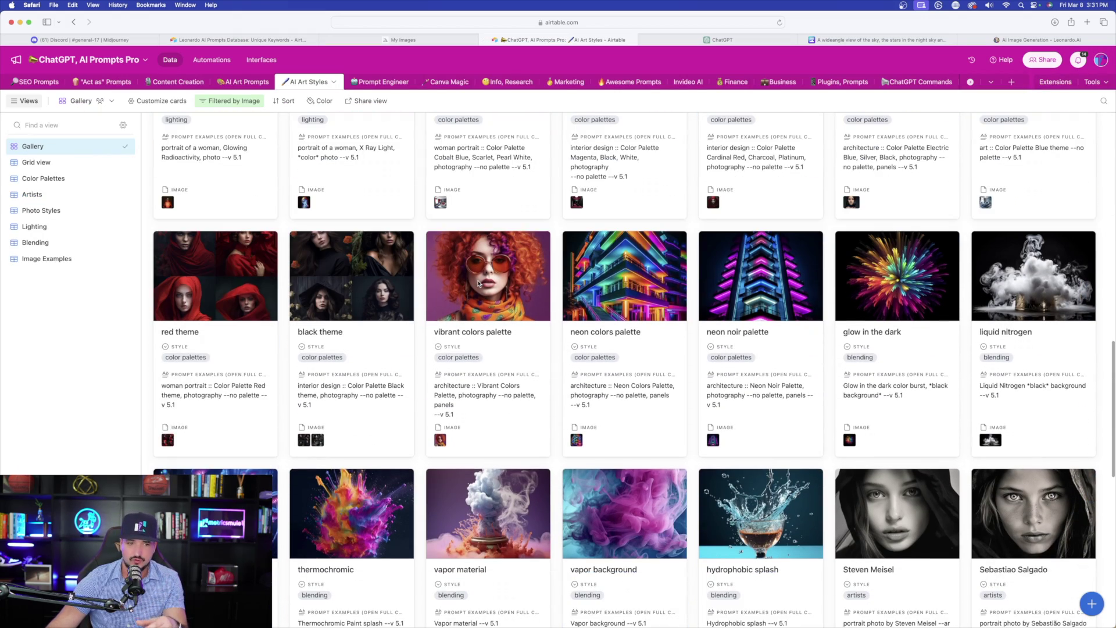
scroll(511, 294, down, 8)
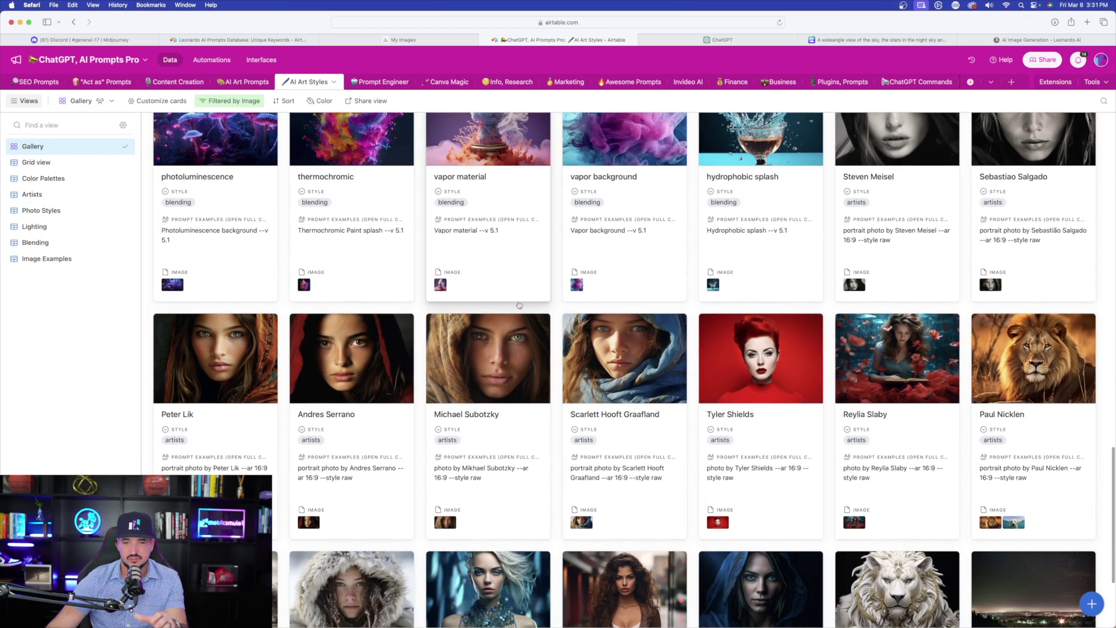
scroll(512, 299, up, 8)
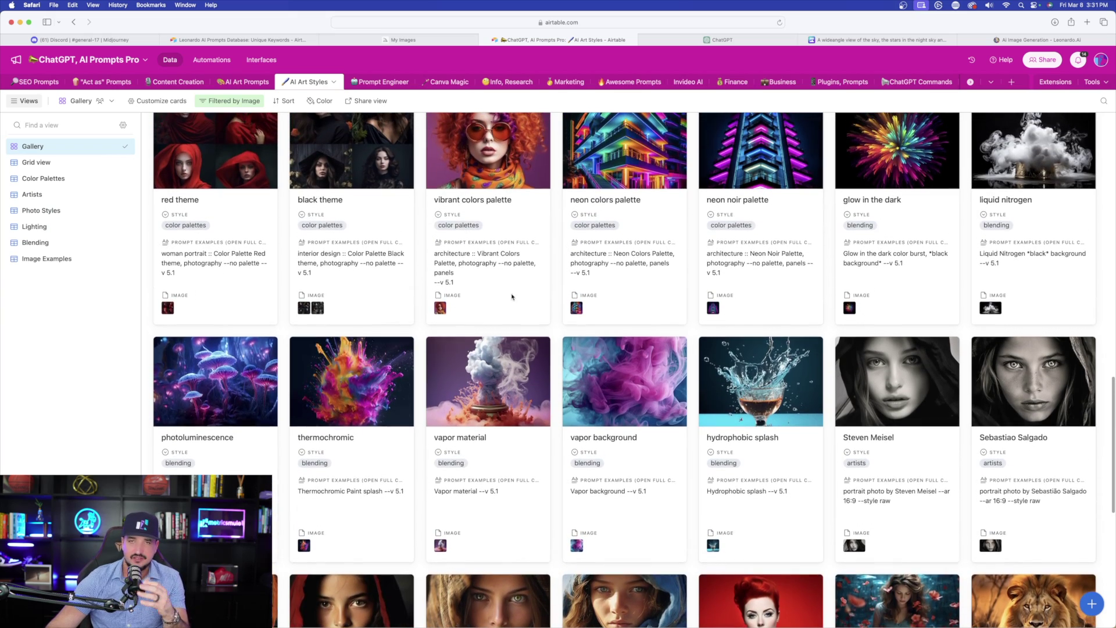
scroll(518, 273, up, 8)
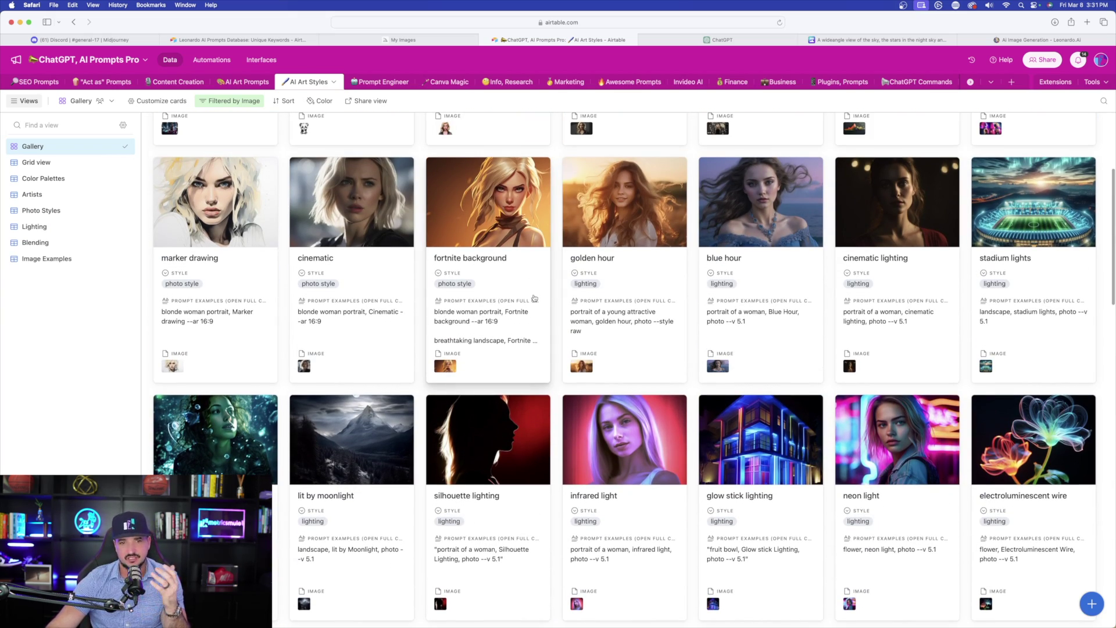
scroll(533, 298, down, 2)
scroll(531, 285, down, 3)
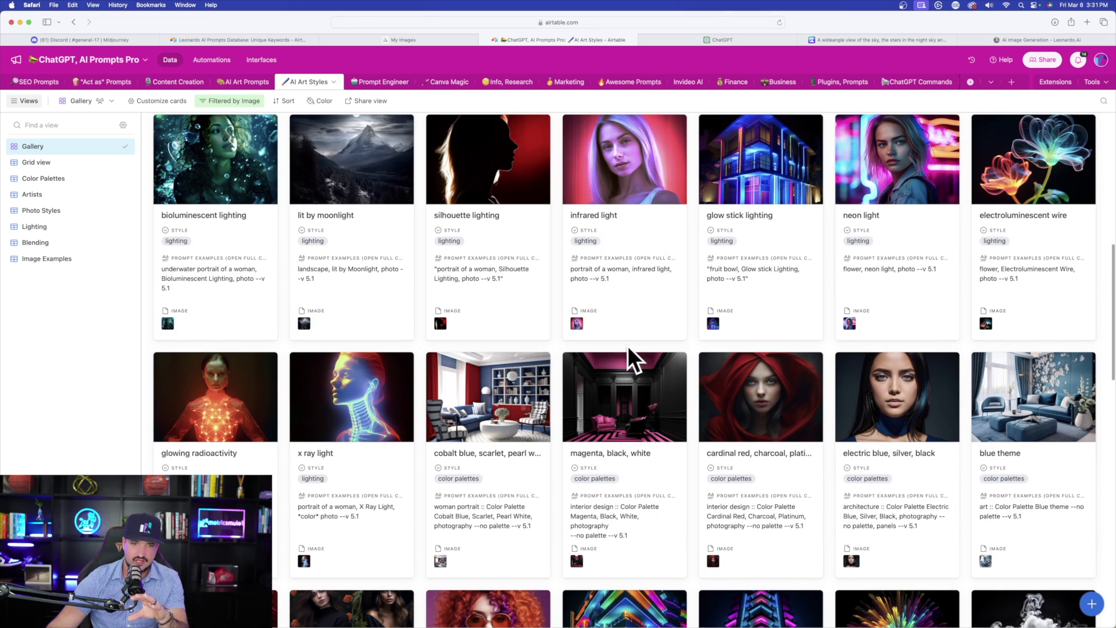
scroll(627, 343, down, 5)
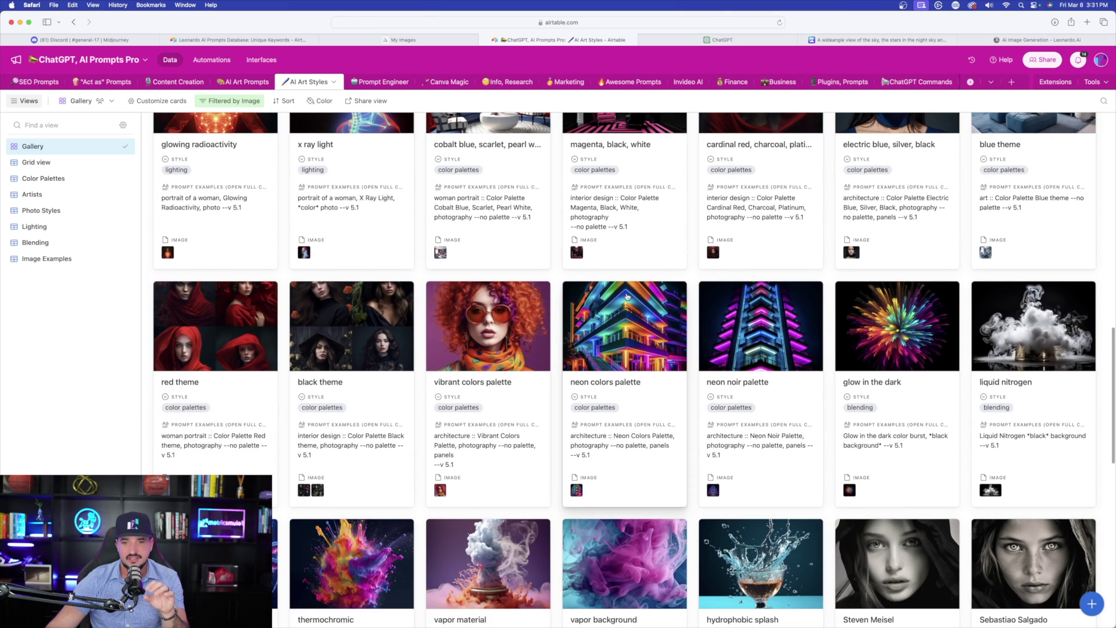
scroll(626, 296, down, 4)
Go back to the Leonardo AI Prompts Database and look through the Unique Keywords gallery for style keywords and example images.
key(super+2)
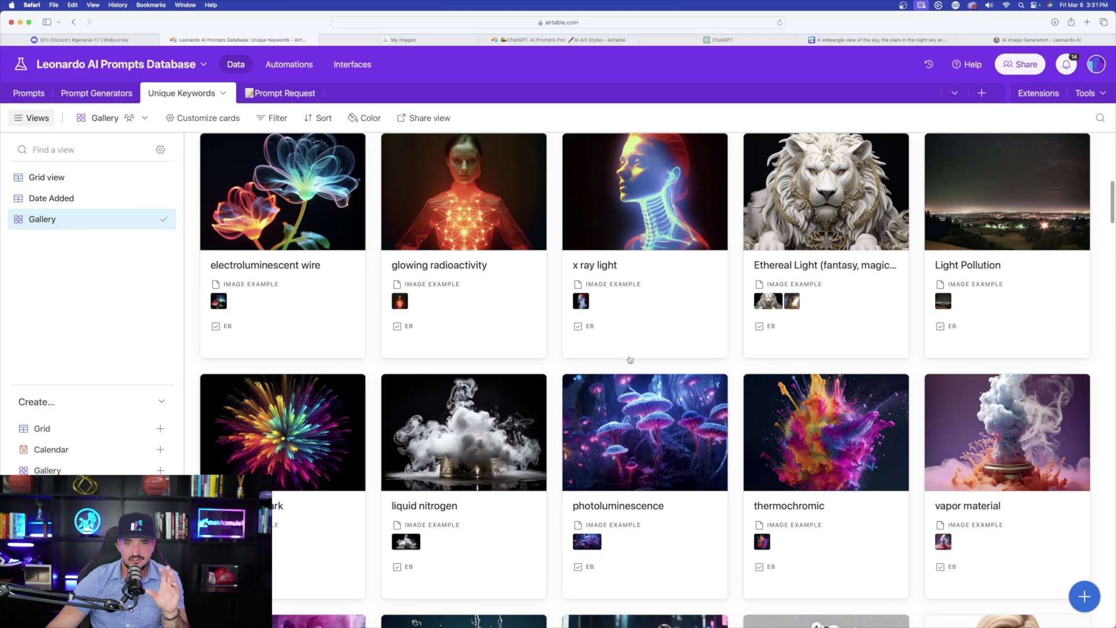
scroll(629, 359, down, 10)
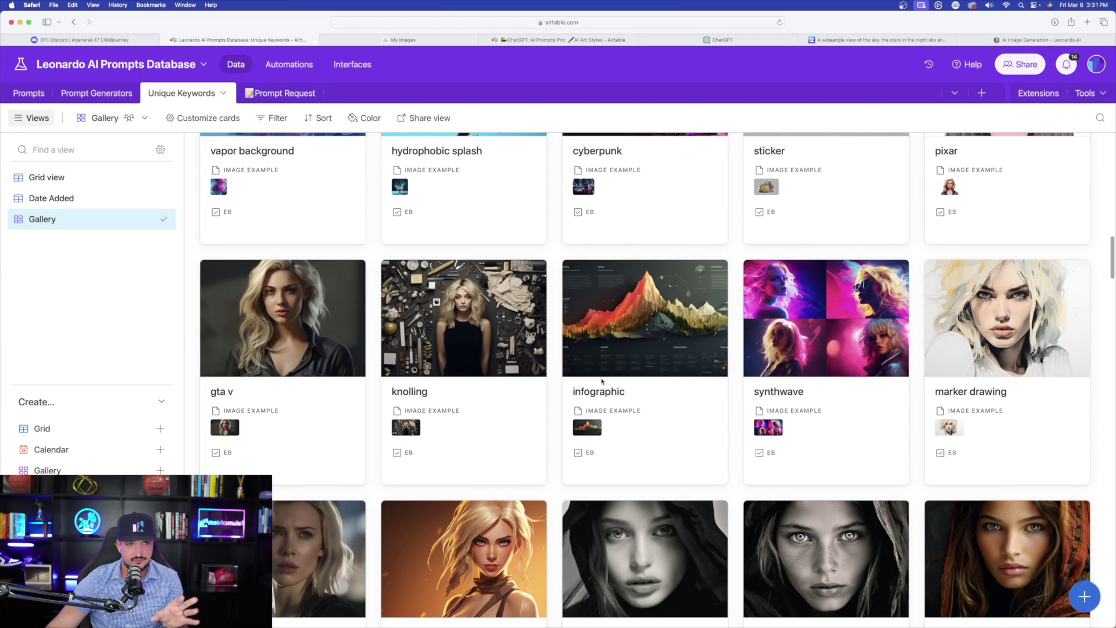
scroll(602, 380, down, 1)
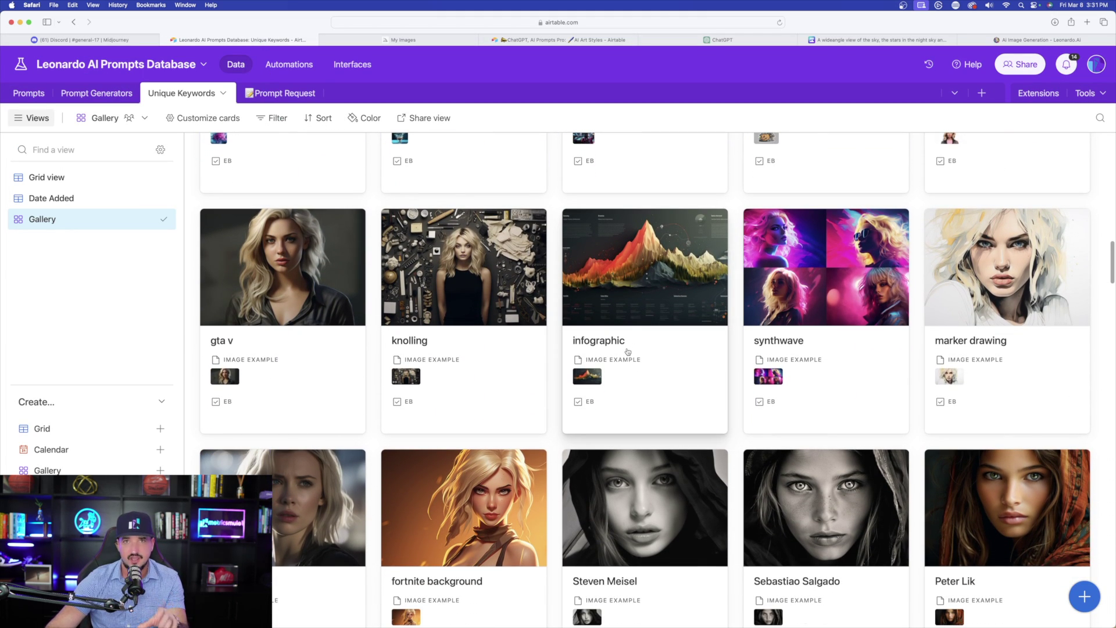
scroll(636, 346, down, 5)
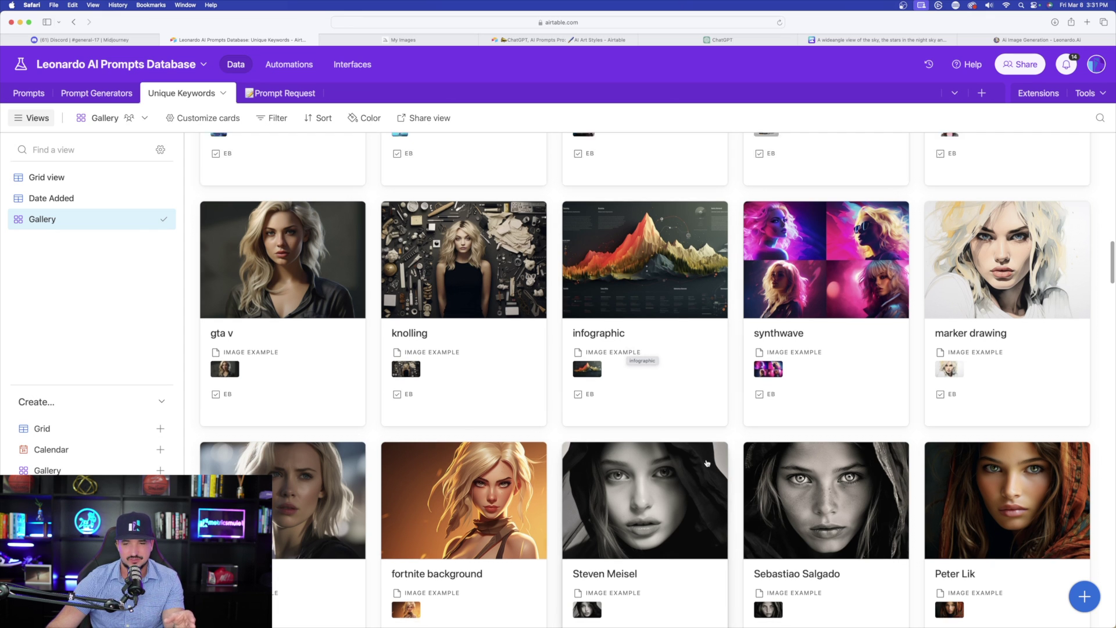
scroll(620, 279, up, 9)
scroll(620, 279, down, 10)
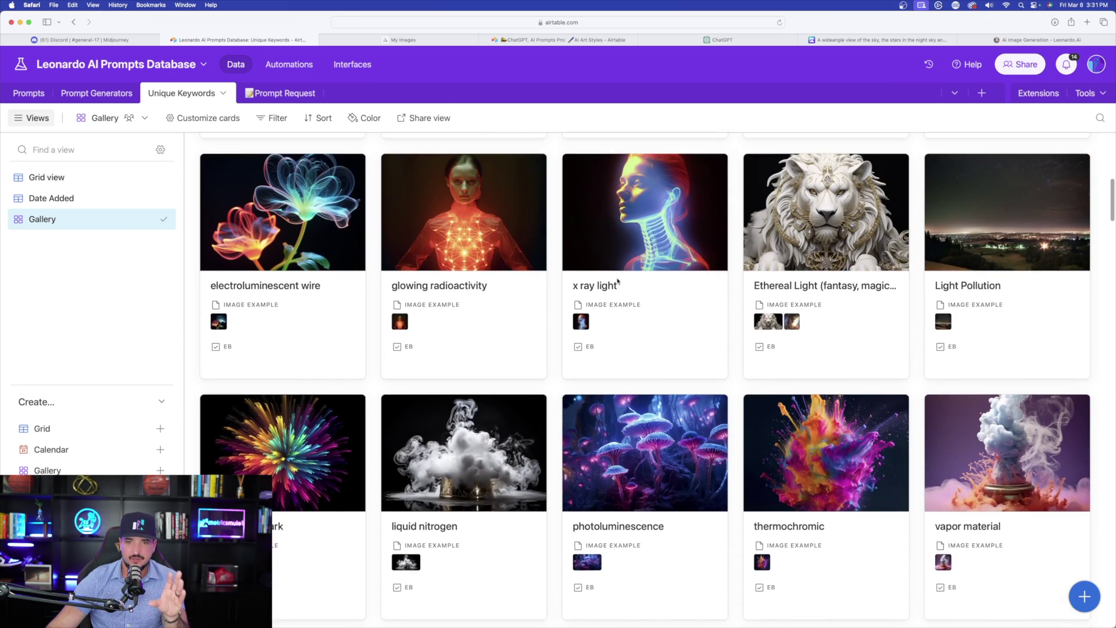
scroll(619, 279, up, 1)
scroll(719, 316, down, 5)
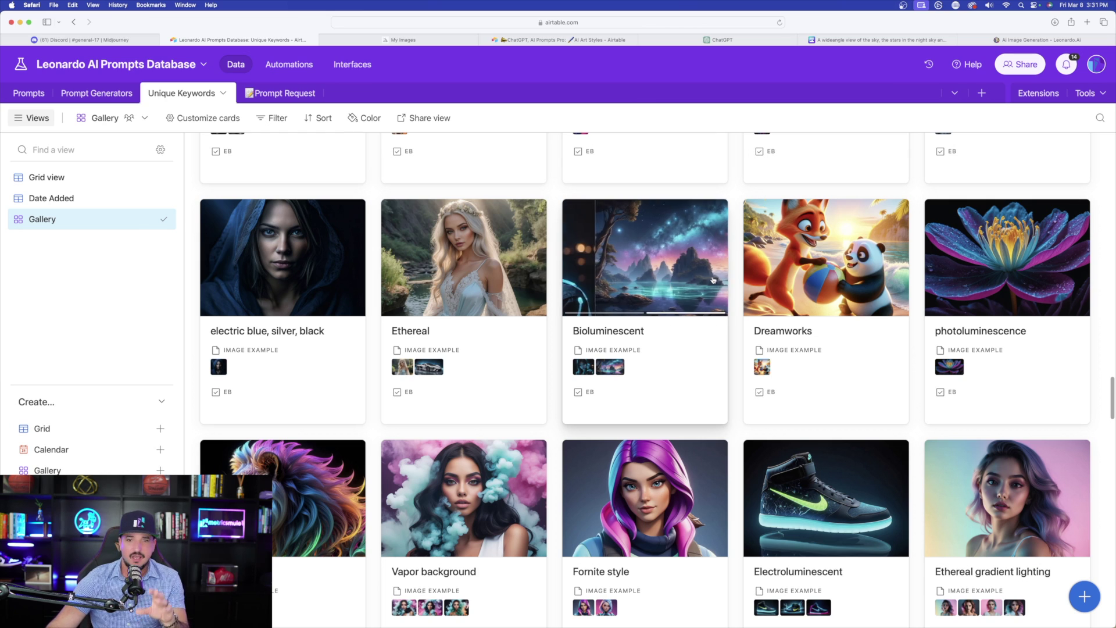
Open the Bioluminescent record, move on to the photoluminescence record, view its flower image full size, and close the record.
click(668, 274)
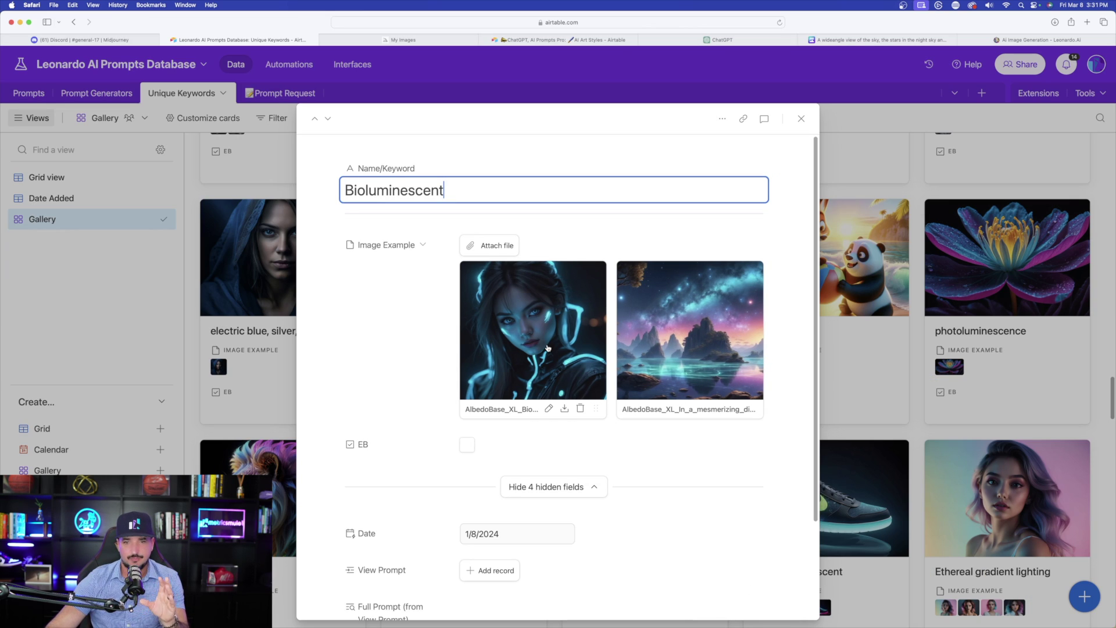
key(Down)
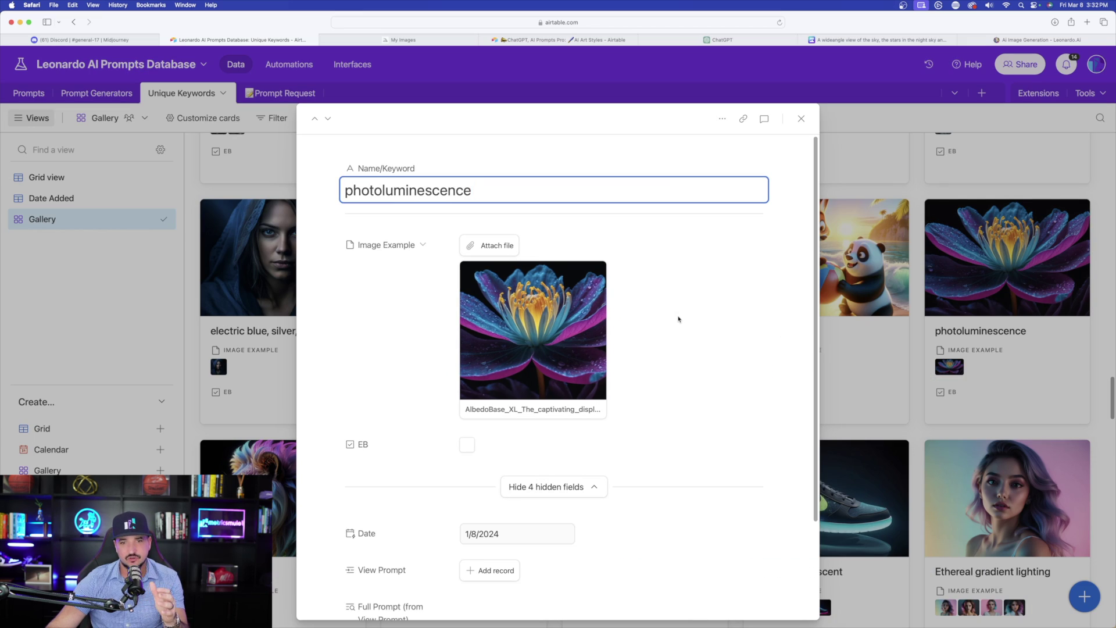
scroll(587, 319, down, 1)
click(587, 319)
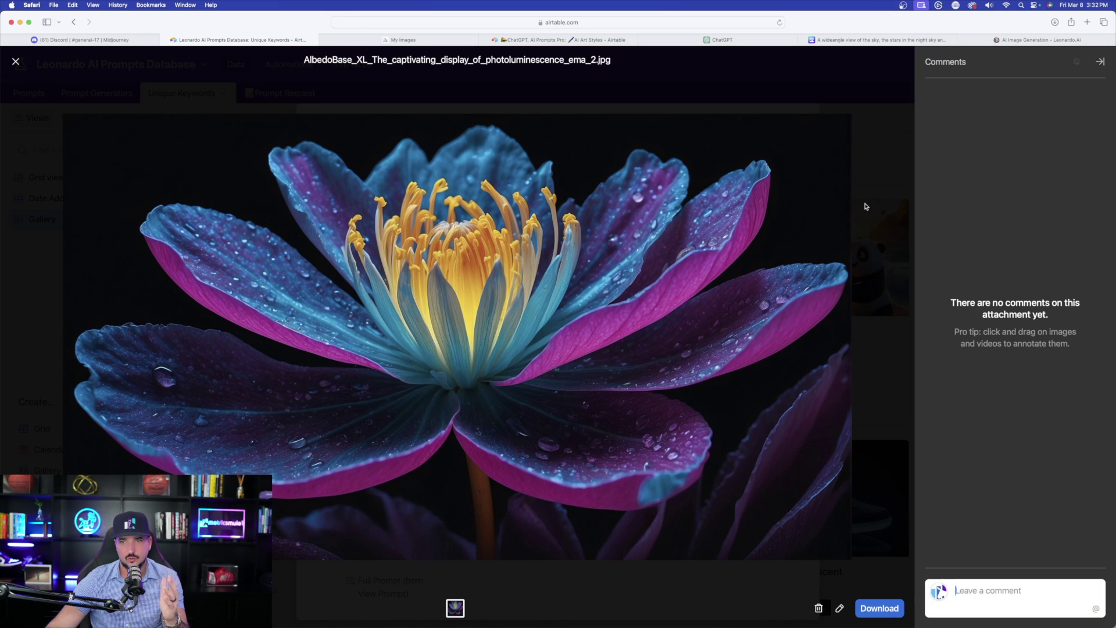
click(870, 206)
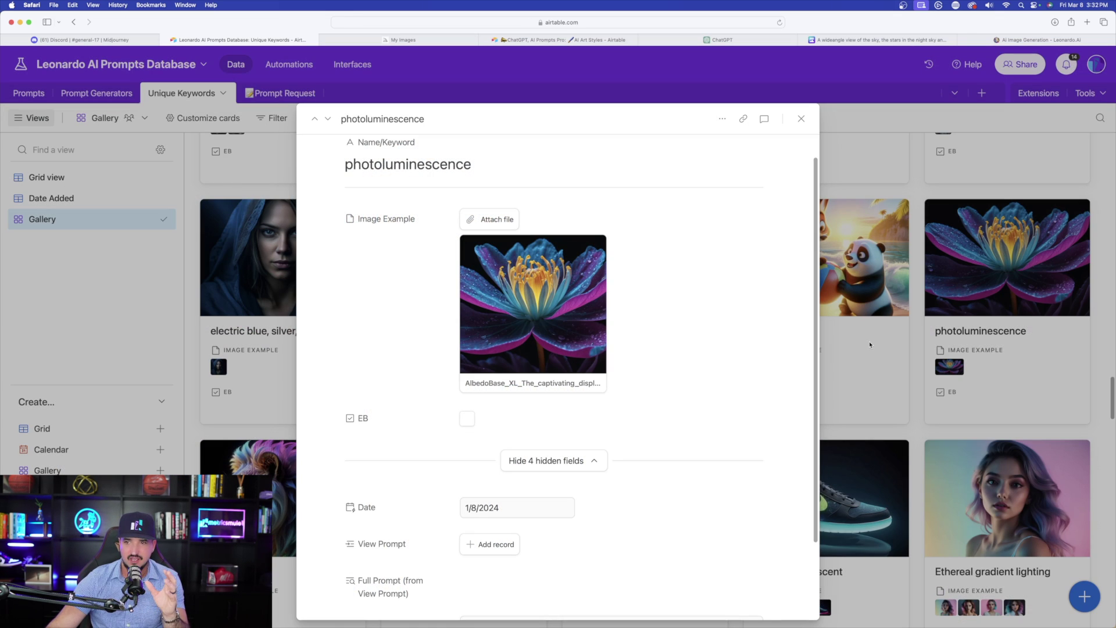
click(870, 345)
View the example images in the Electroluminescent record, and open the Spiraliverse record's lion image at full size.
scroll(902, 331, down, 5)
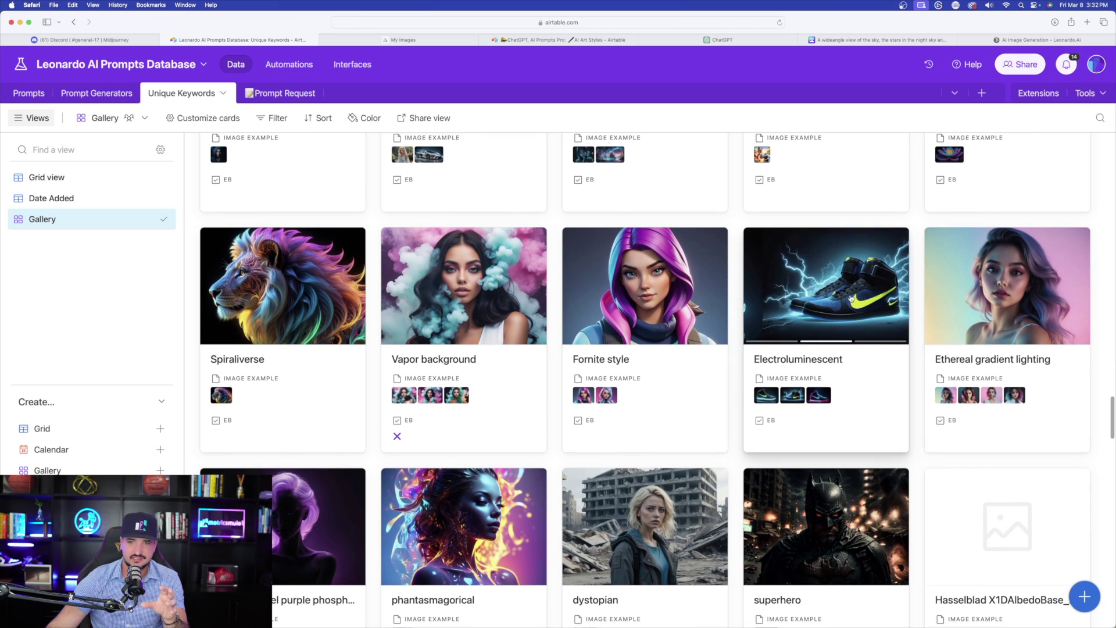
click(850, 299)
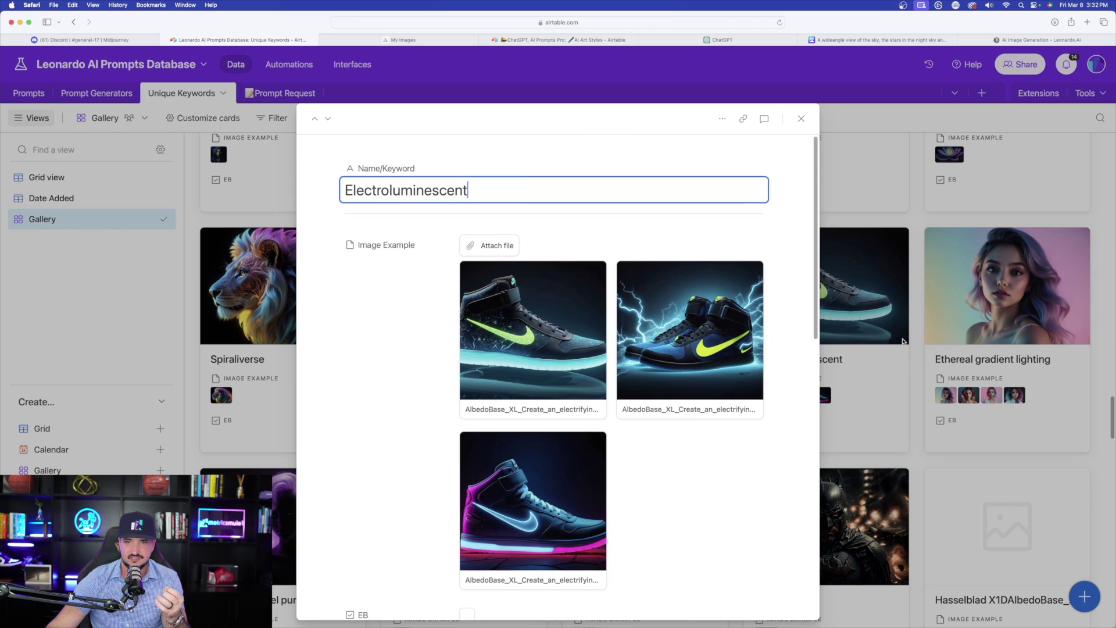
click(862, 338)
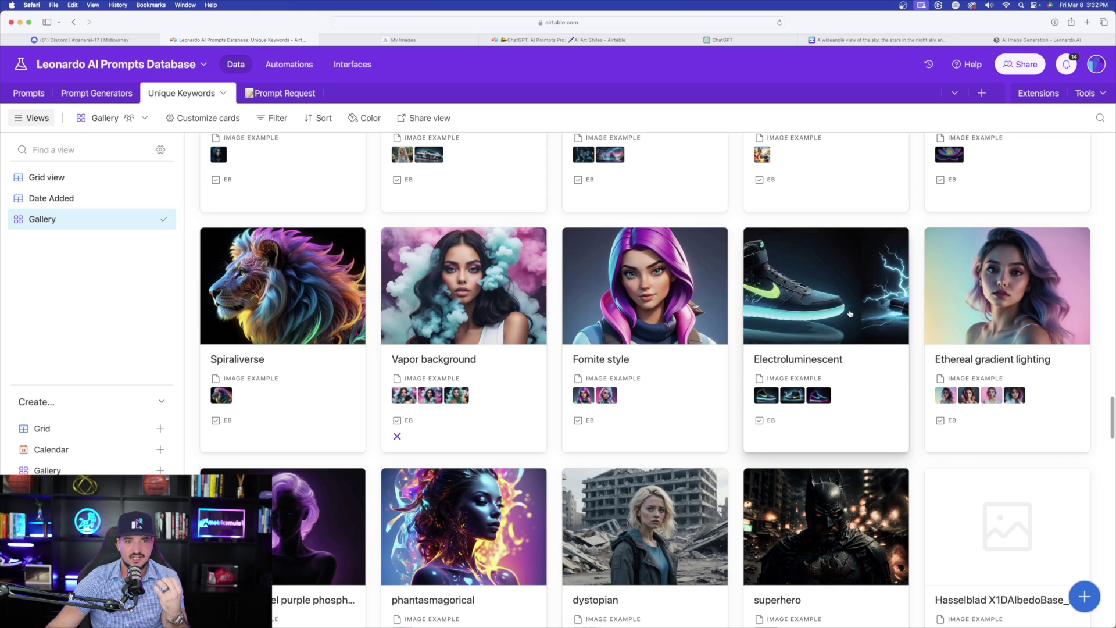
click(312, 289)
click(555, 339)
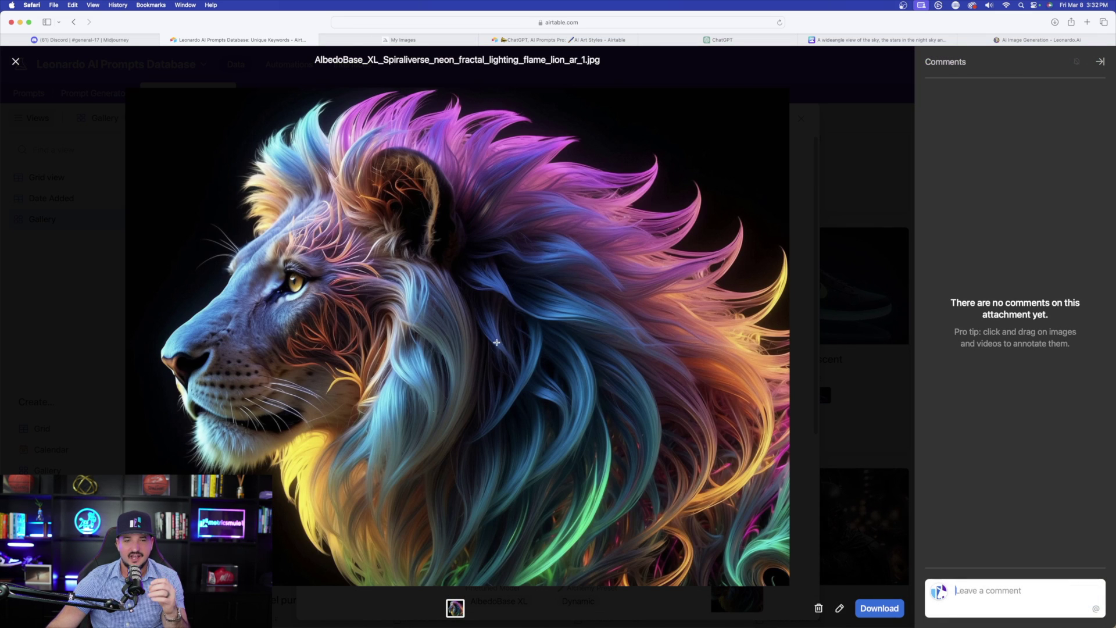
Close the full-size lion image, read through the Spiraliverse record's linked prompt, and close the record.
click(815, 305)
scroll(710, 353, down, 4)
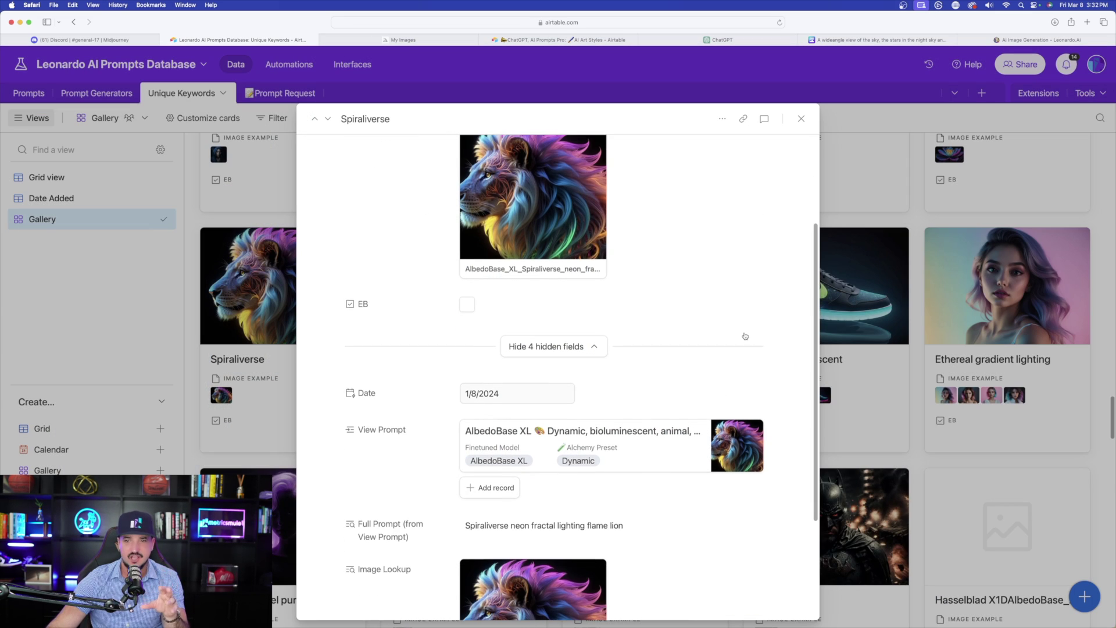
scroll(745, 336, up, 3)
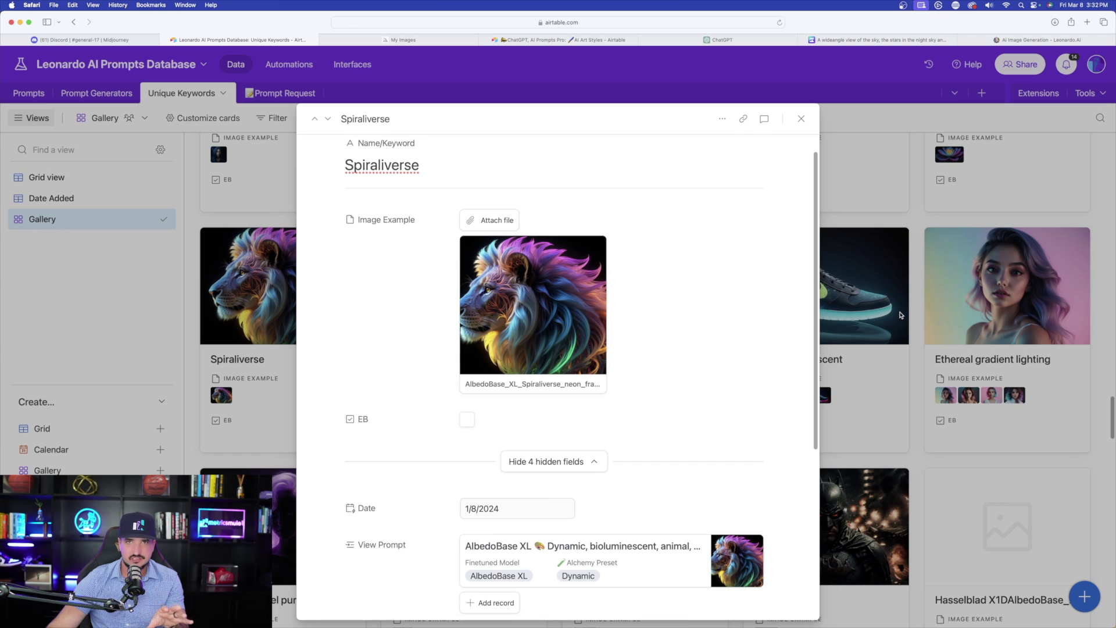
click(907, 354)
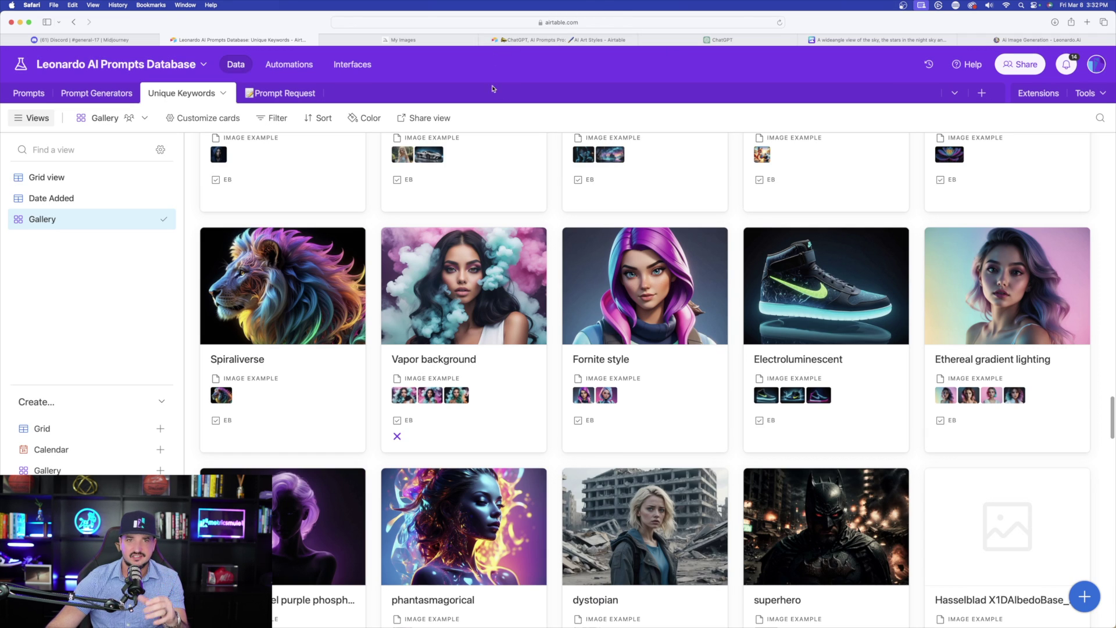
Switch to the Canva document and paste a copy of the original "A wideangle view of the sky" prompt below the last paragraph.
click(827, 42)
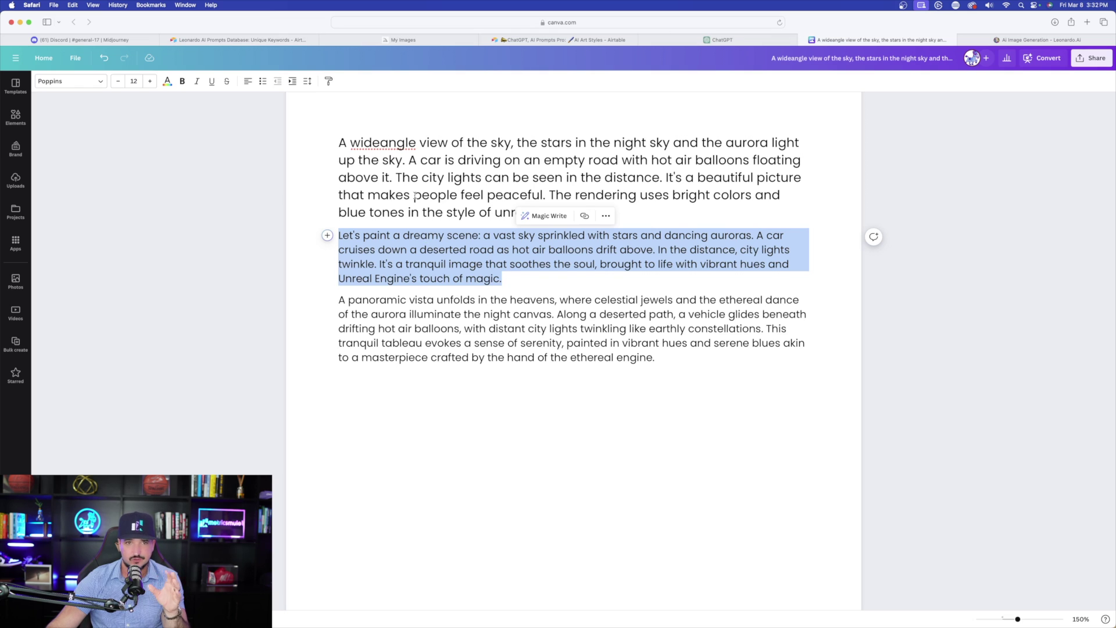
click(414, 196)
drag(339, 143, 605, 205)
key(super+c)
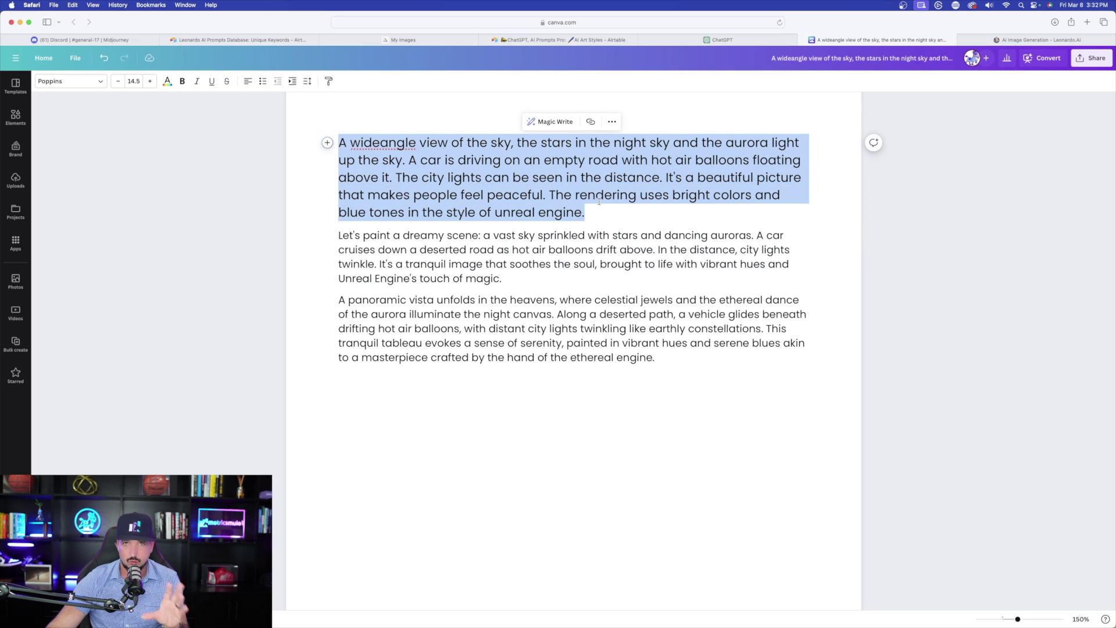
click(450, 442)
key(Return)
key(Return)
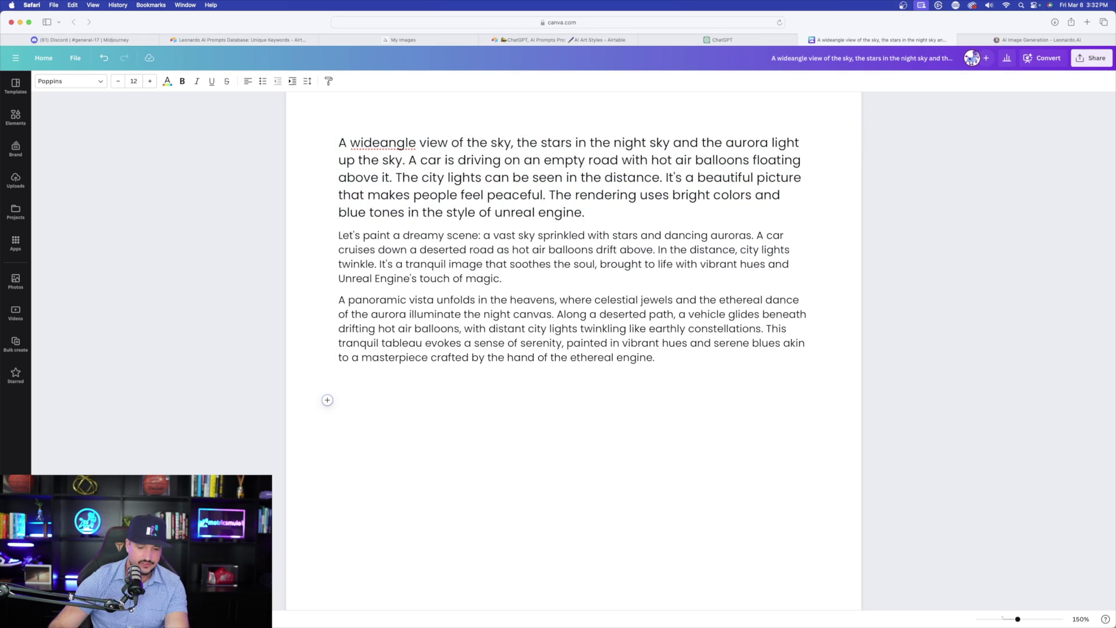
key(super+v)
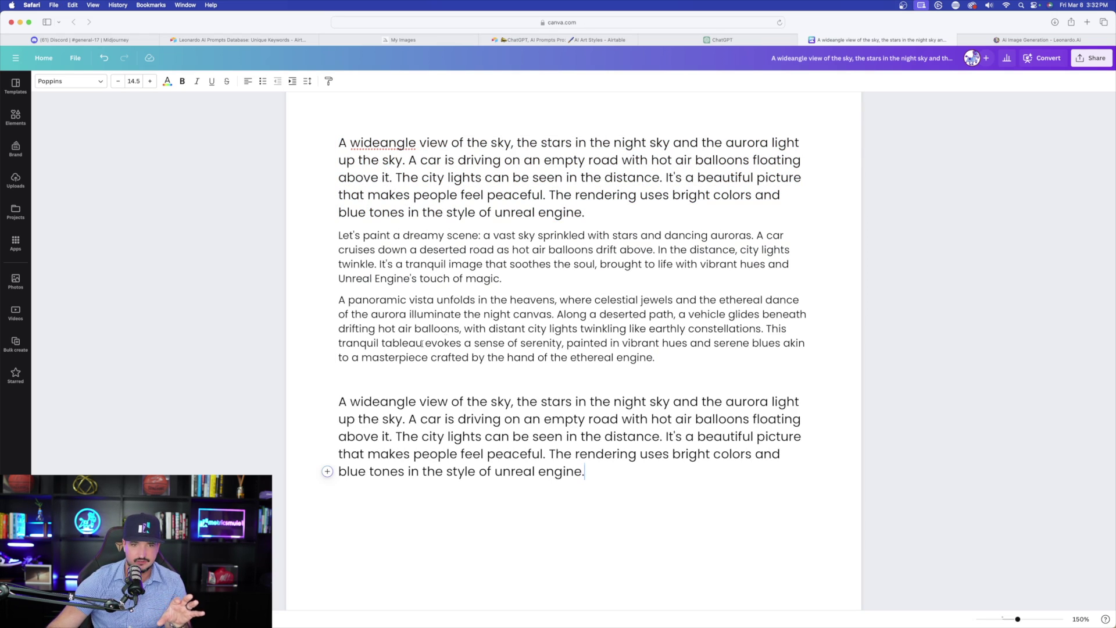
Delete the original prompt and its two rewritten paragraphs so only the pasted copy is left.
drag(334, 140, 656, 357)
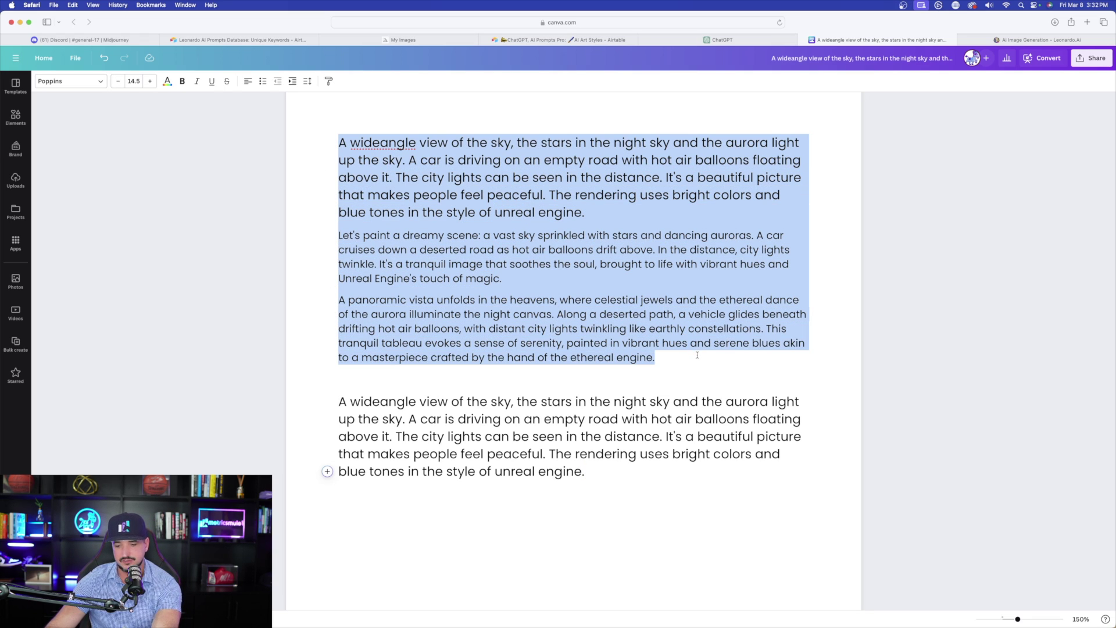
key(BackSpace)
key(Delete)
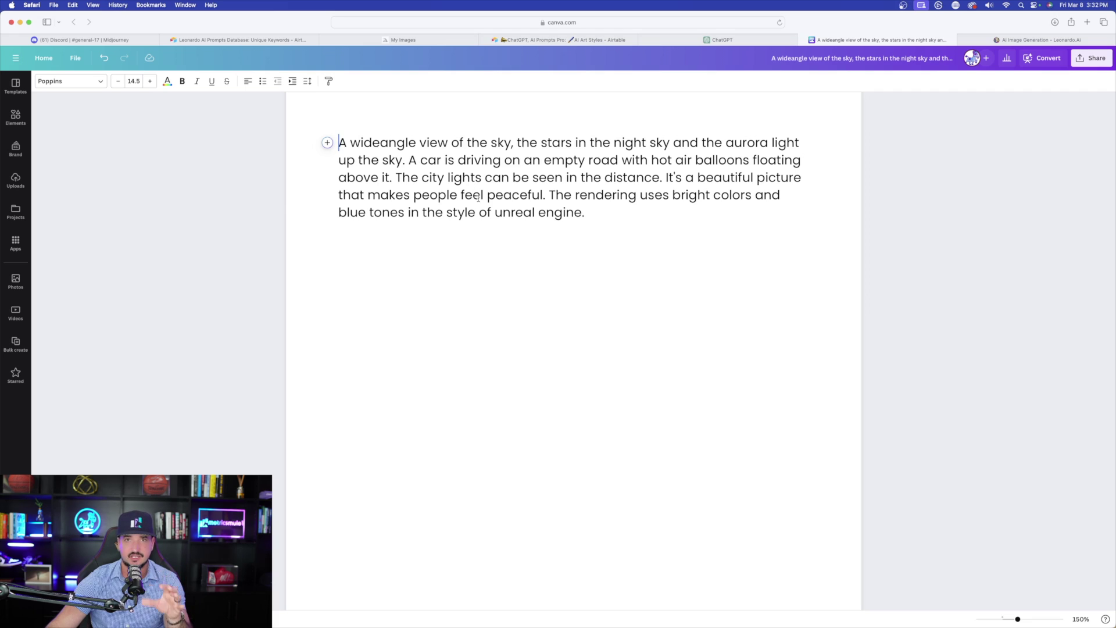
Return to the Leonardo AI Prompts Database and copy the keyword "photoluminescence" from its record in the Unique Keywords gallery.
click(597, 43)
key(ctrl+shift+Tab)
key(ctrl+shift+Tab)
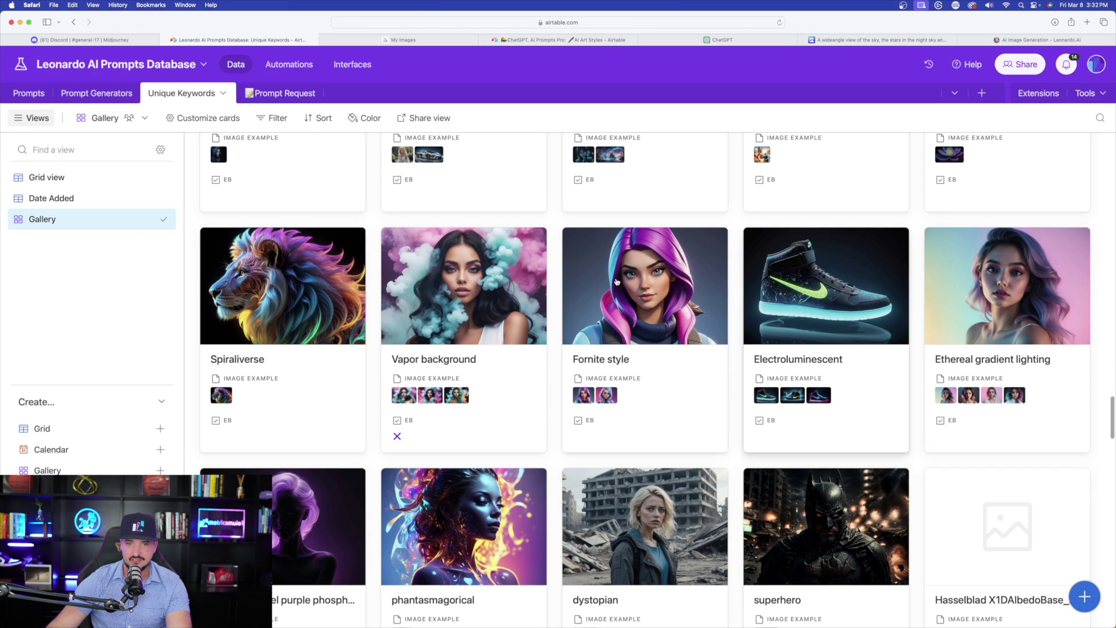
scroll(760, 284, up, 2)
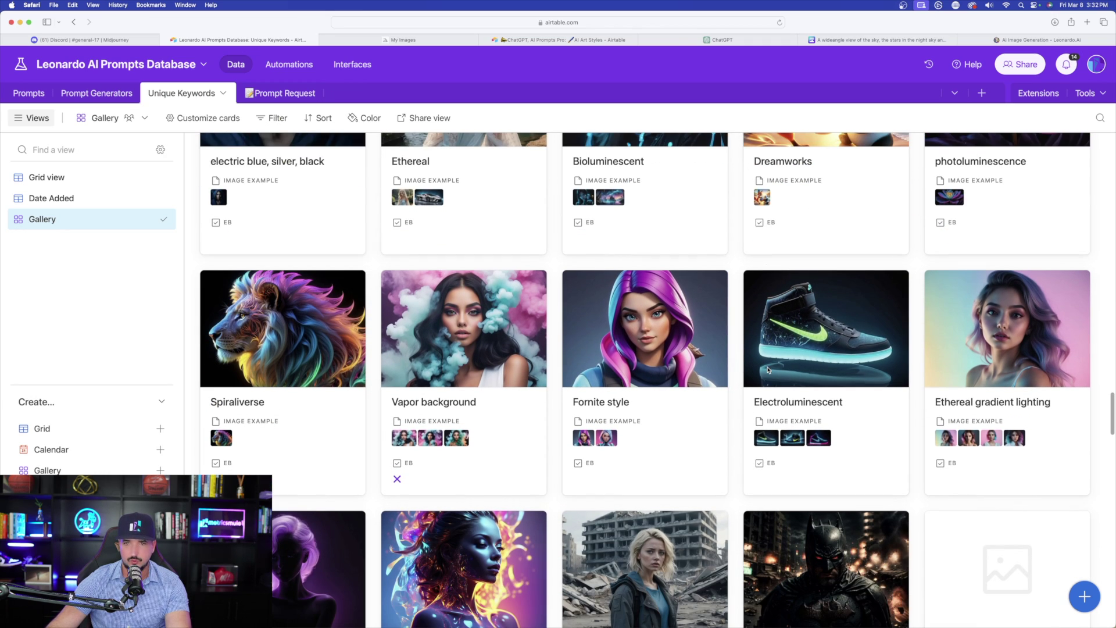
key(space)
key(ctrl+c)
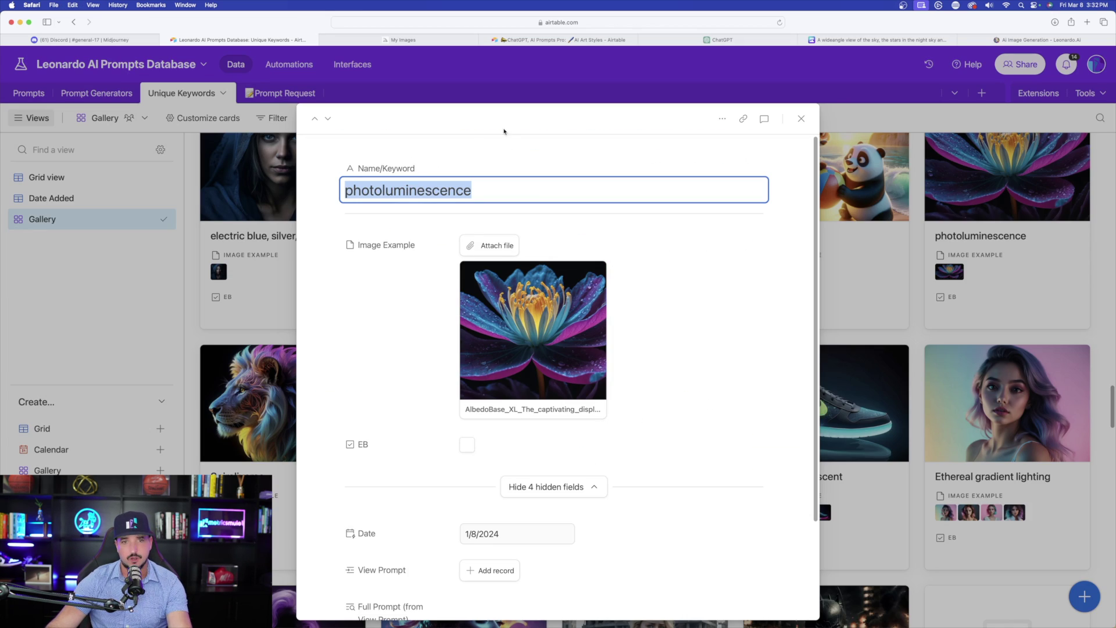
click(498, 159)
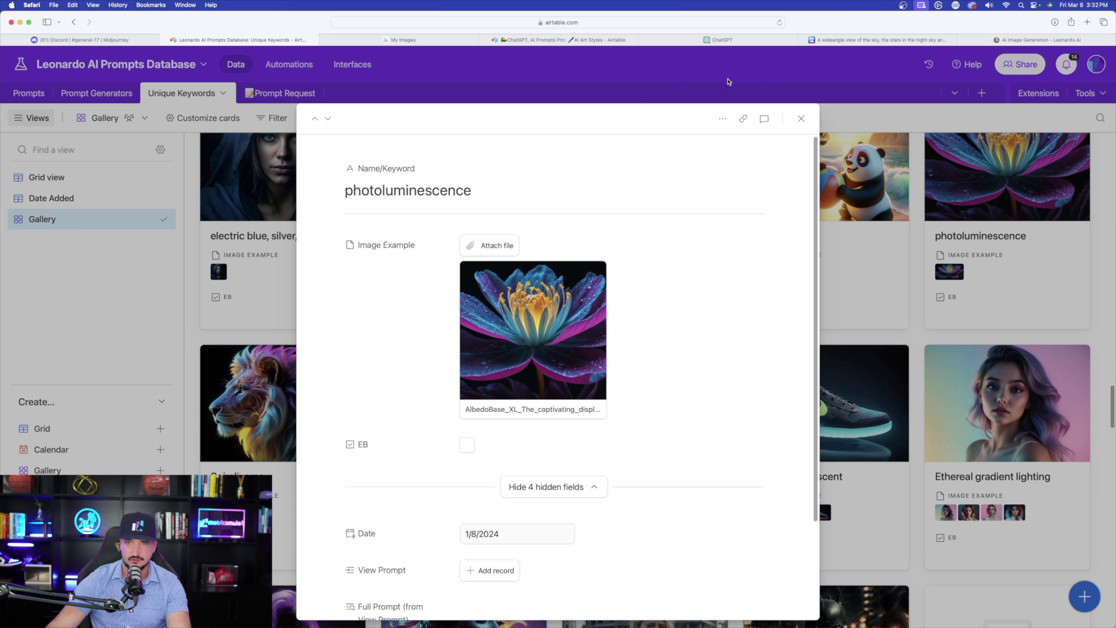
Switch back to Canva and insert "photoluminescence," after "A wideangle view of the sky," in the prompt.
click(878, 40)
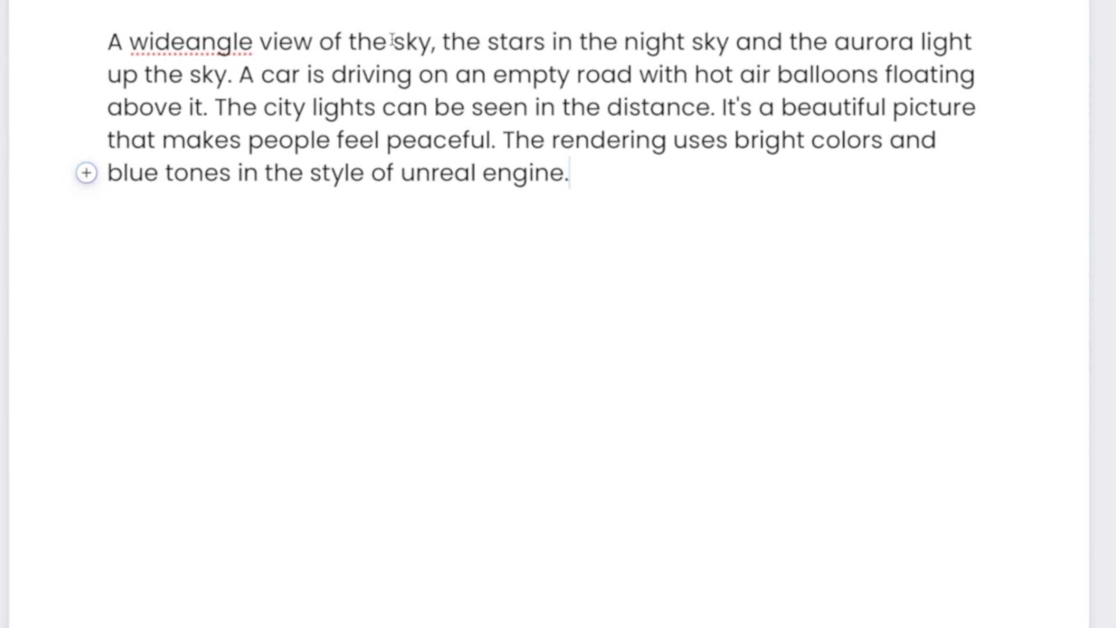
click(436, 42)
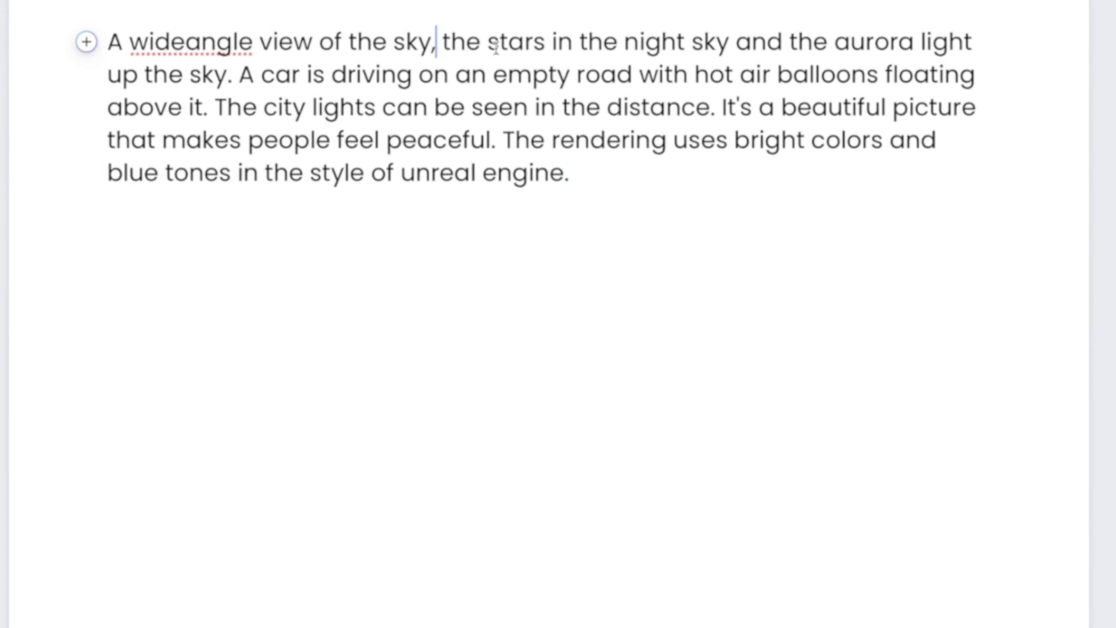
key(ctrl+v)
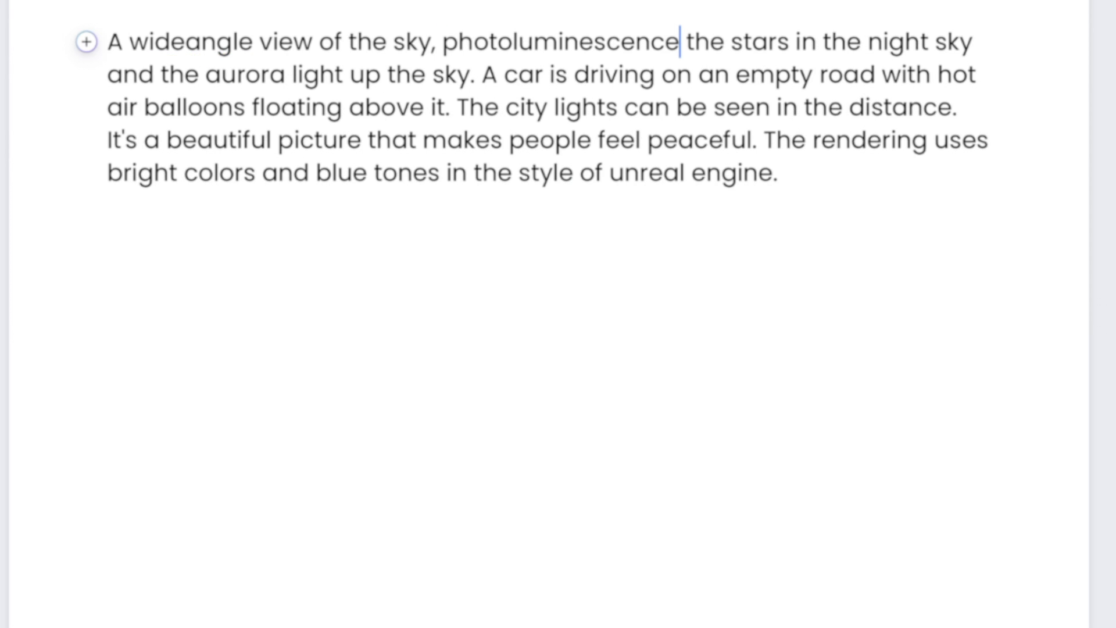
text(,)
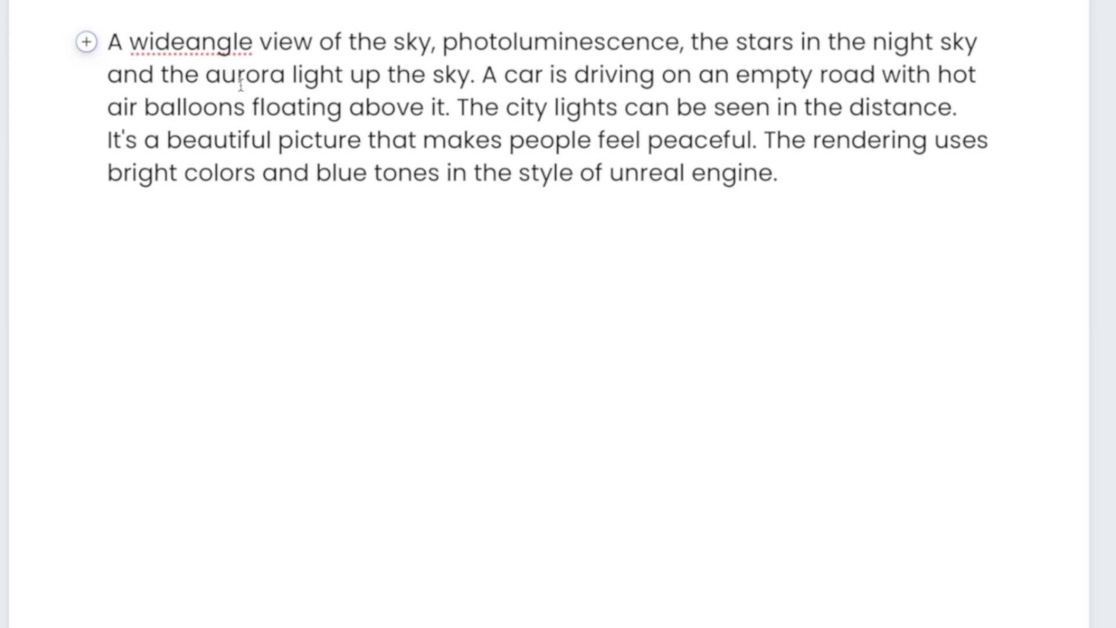
Insert "photoluminescence" before "car" in the second sentence and select the whole prompt.
click(505, 74)
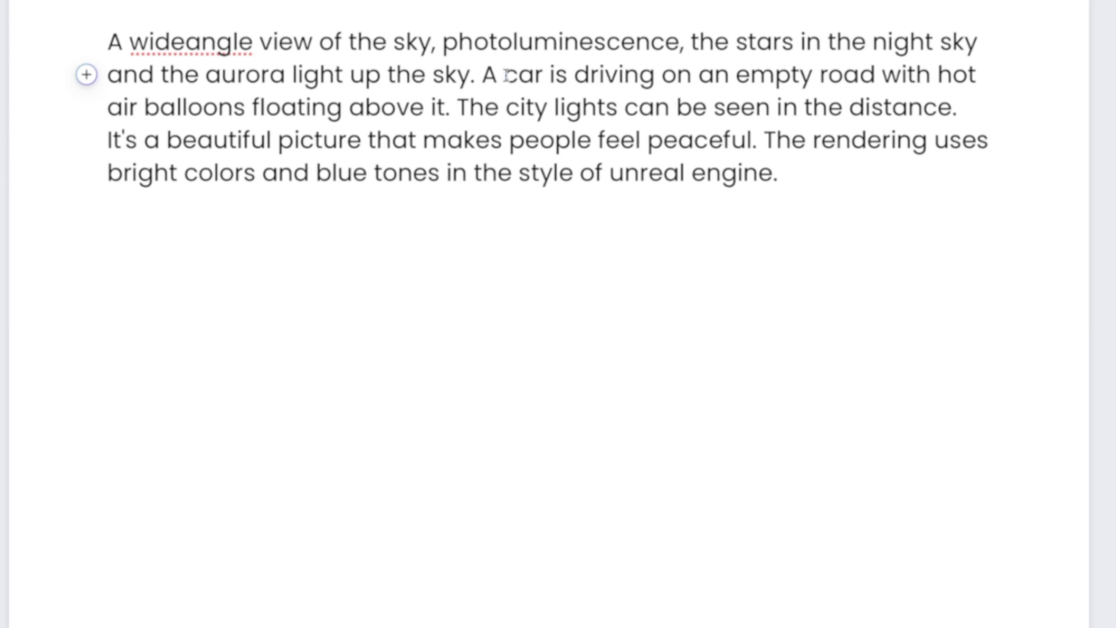
key(ctrl+v)
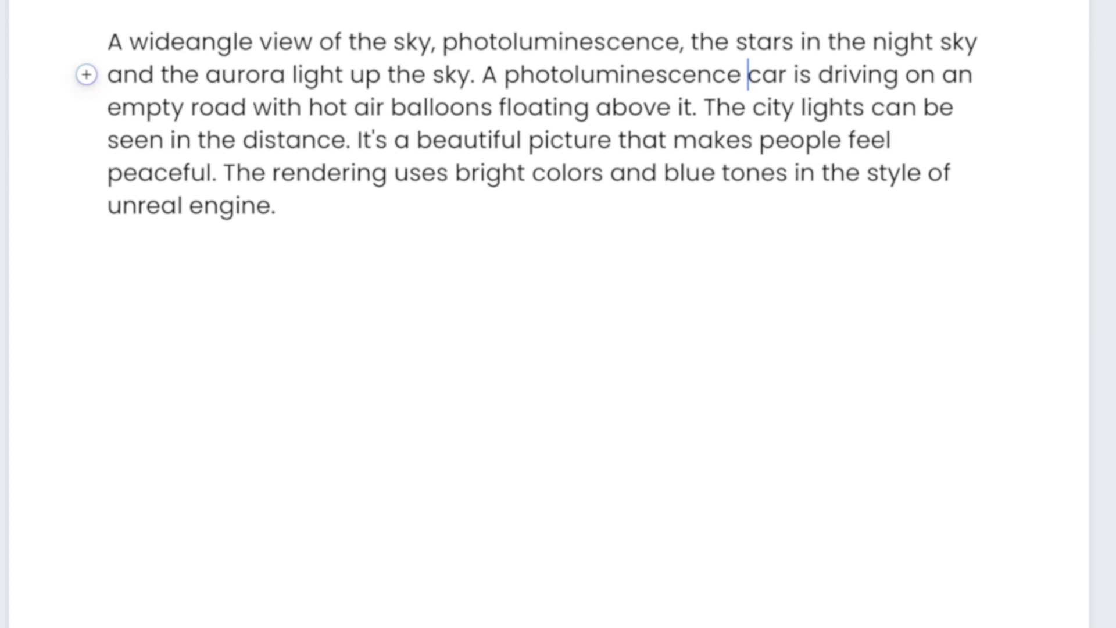
click(423, 114)
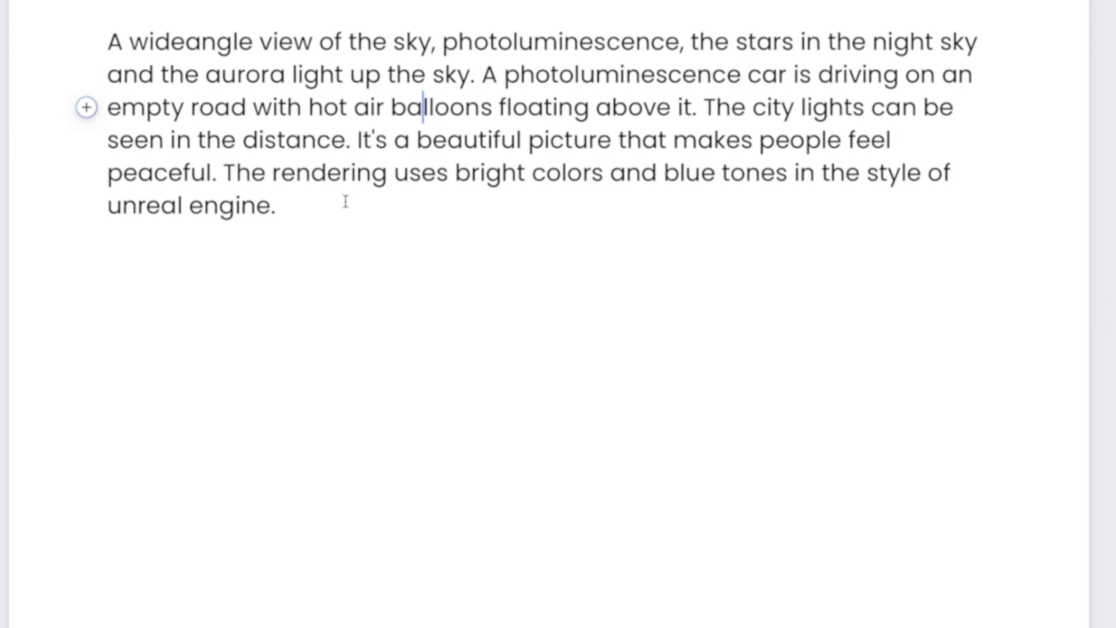
drag(338, 214, 108, 41)
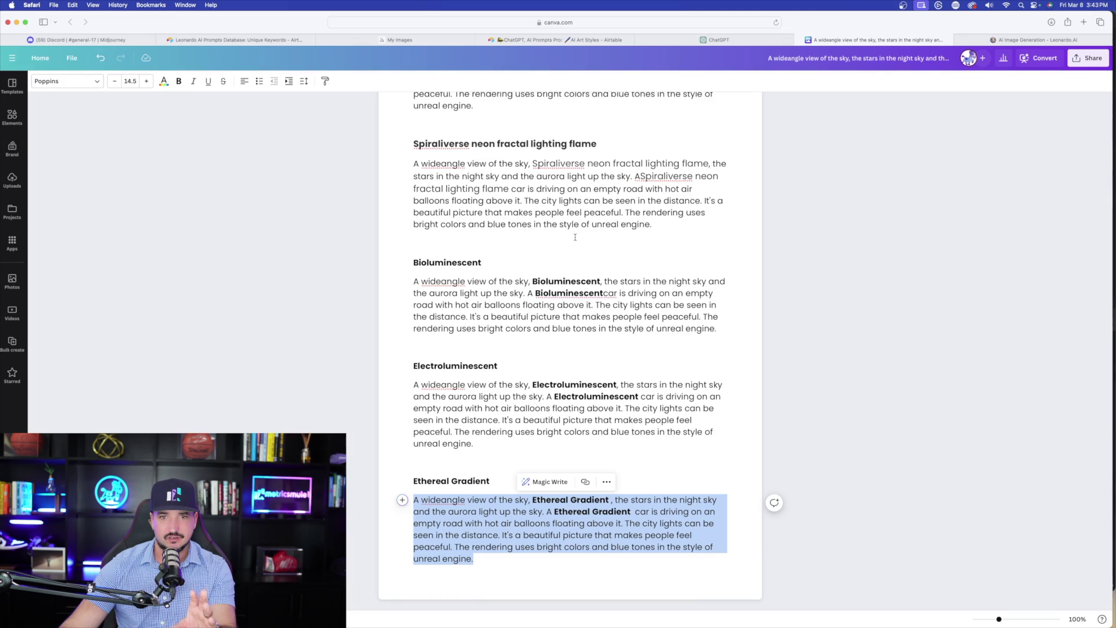
Review the Canva prompt versions for Photoluminescent, Spiraliverse, Bioluminescent, Electroluminescent and Ethereal Gradient.
scroll(321, 226, up, 3)
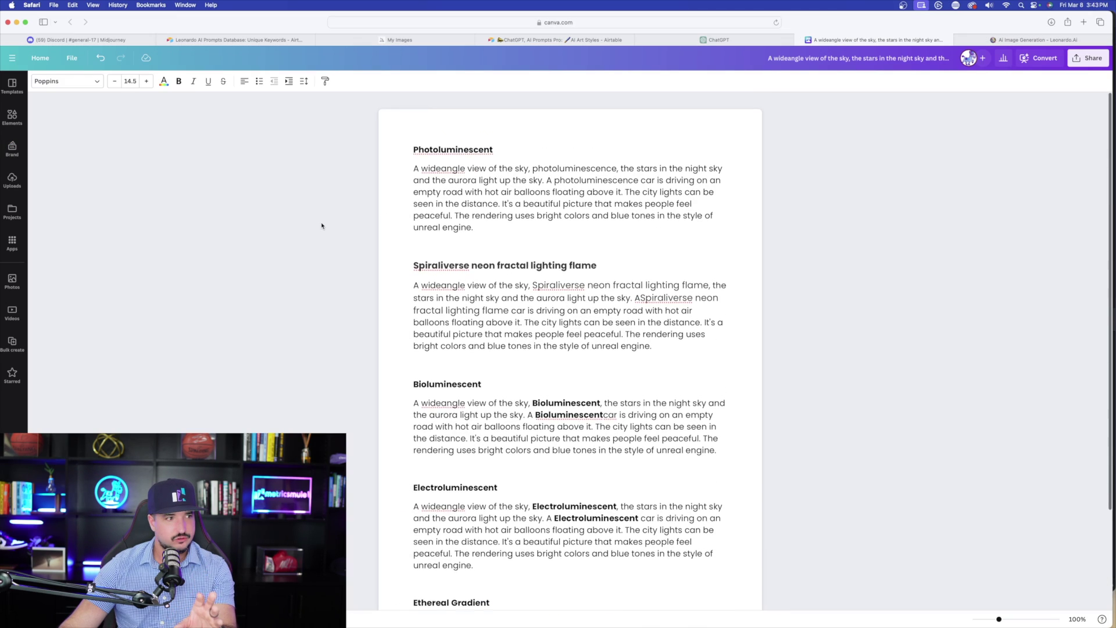
mouse_move(322, 225)
mouse_down()
mouse_move(304, 192)
mouse_move(311, 214)
mouse_up()
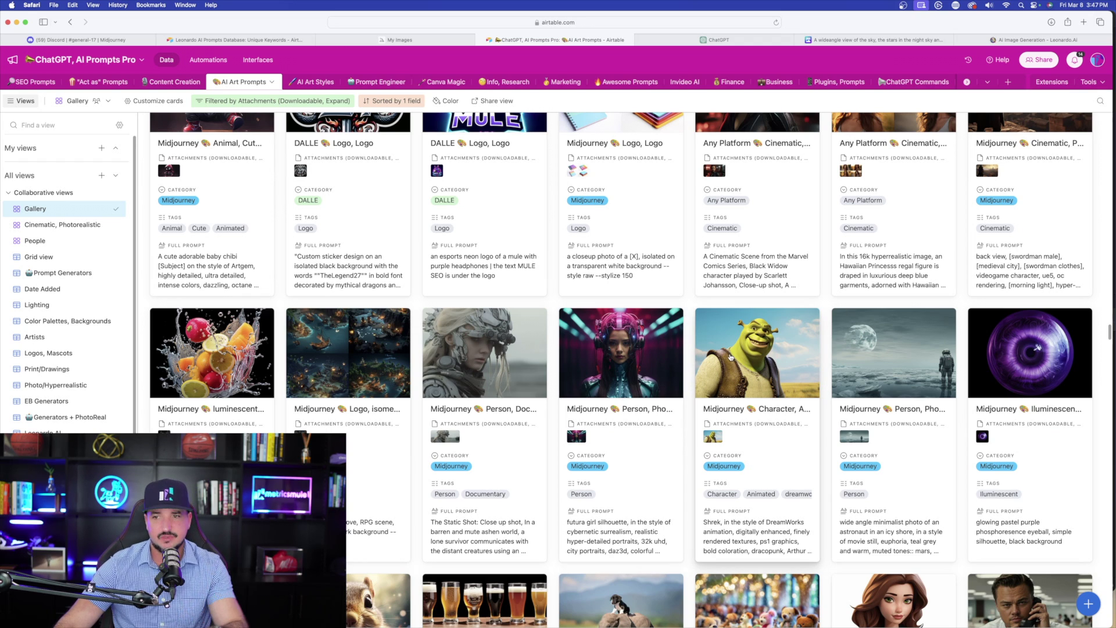
Look through the views of the AI Art Prompts table, view the Shrek record's image full size, and close the record.
scroll(55, 329, down, 3)
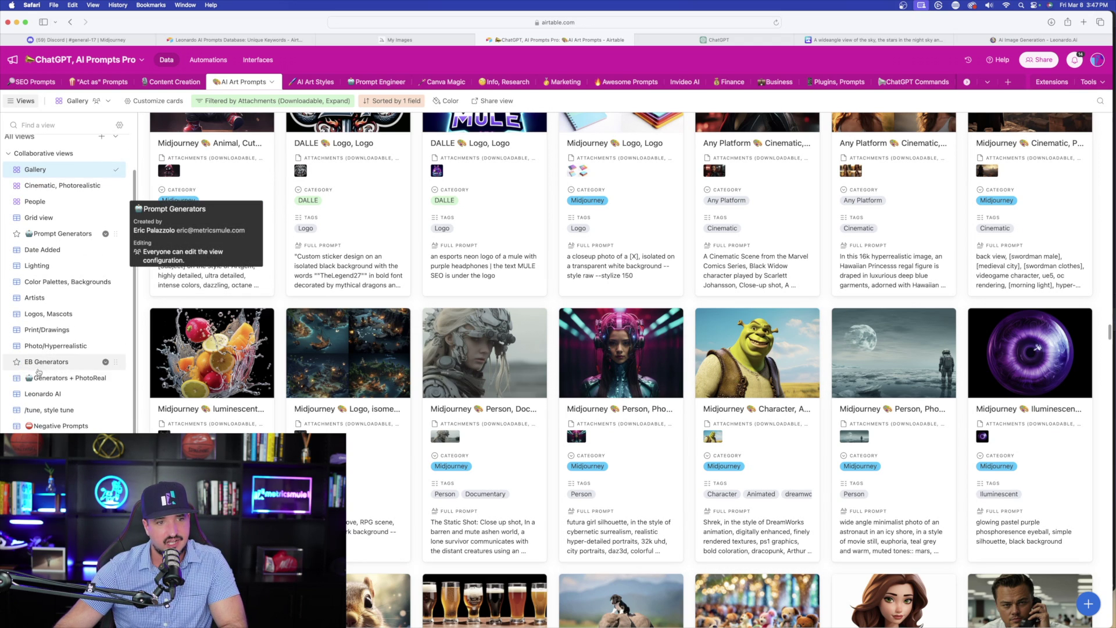
scroll(55, 328, up, 3)
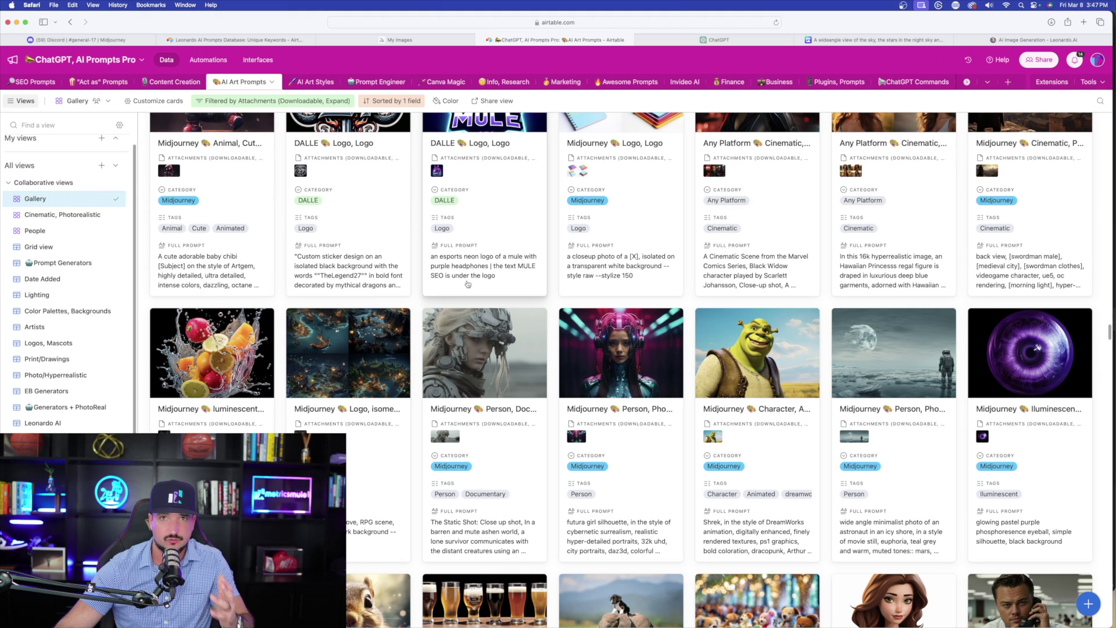
key(space)
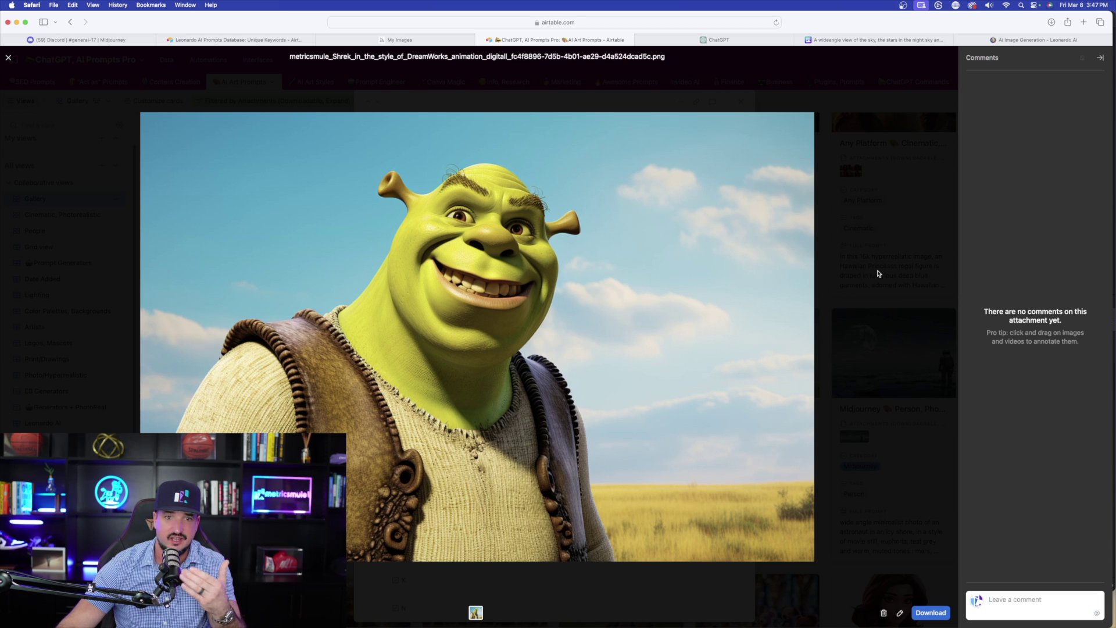
key(Escape)
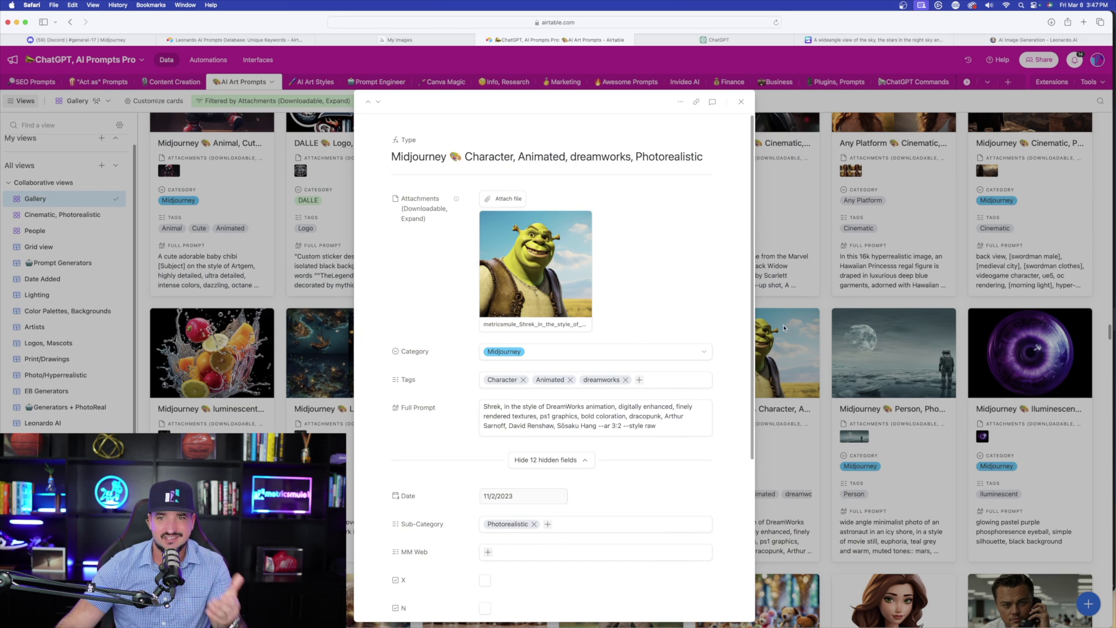
click(939, 372)
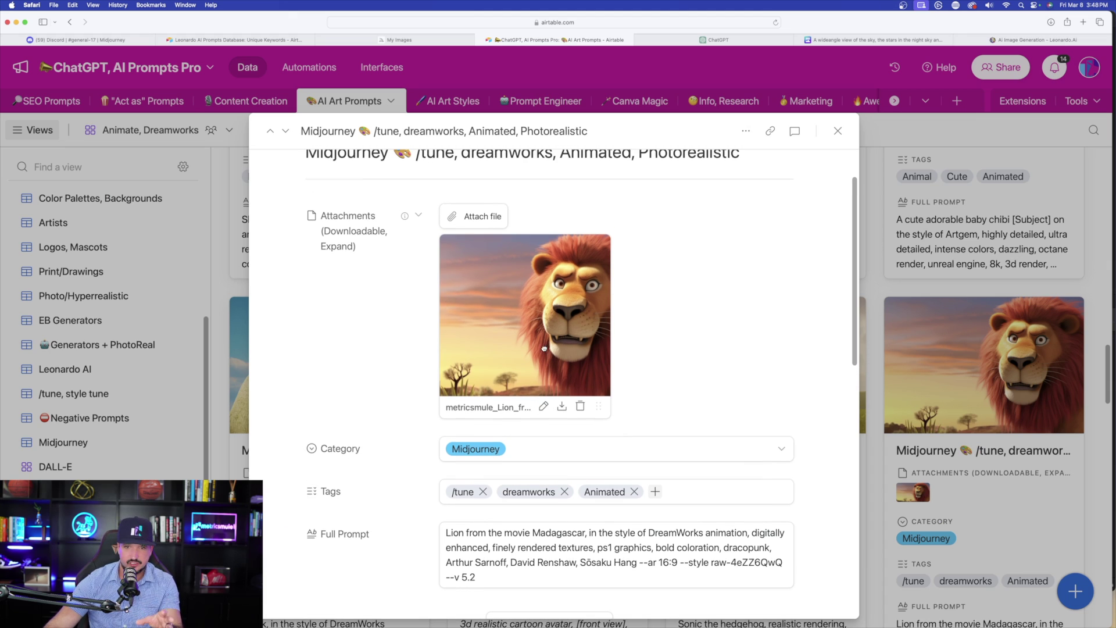
View the Madagascar lion record's image full size and highlight "in the style of DreamWorks animation" in its full prompt.
click(543, 350)
click(821, 333)
scroll(455, 365, down, 3)
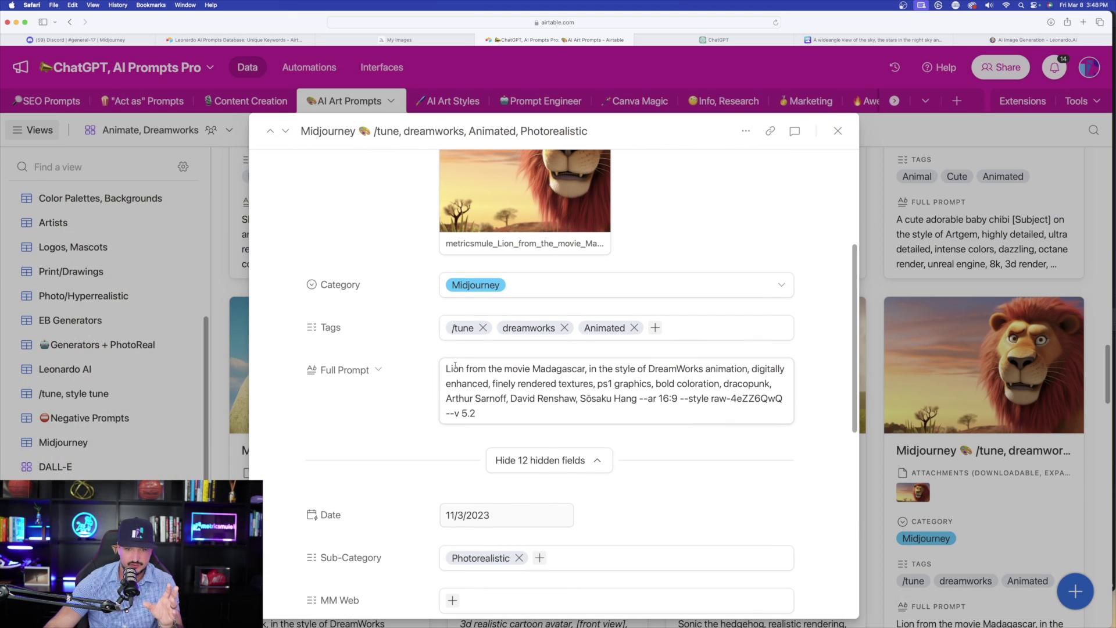
drag(589, 370, 748, 370)
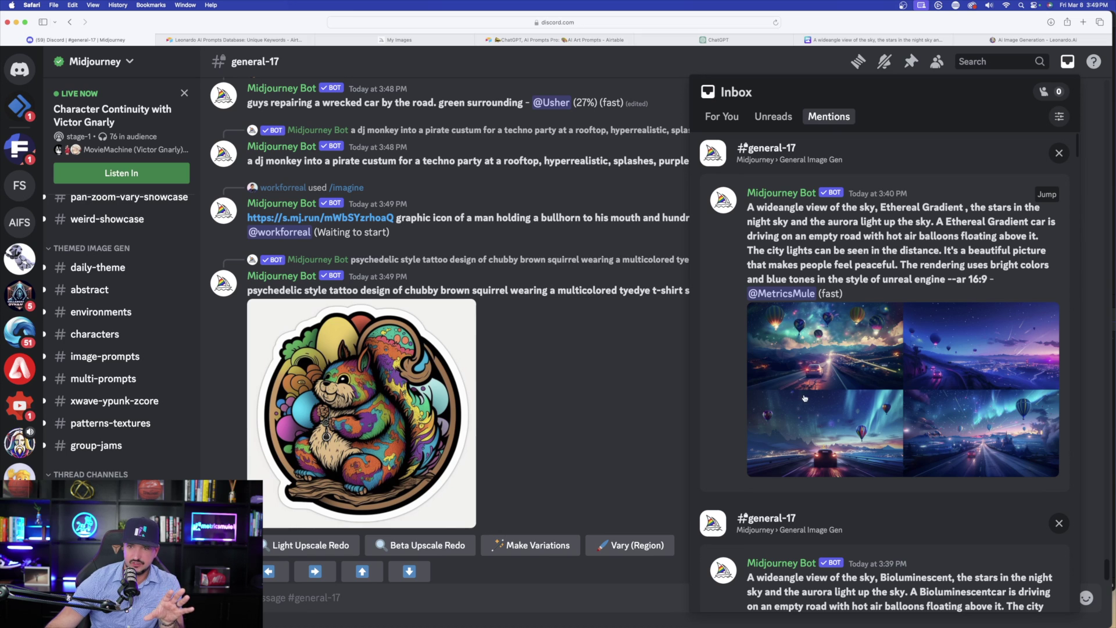
View the Ethereal Gradient, Bioluminescent and Spiraliverse image grids enlarged from the Midjourney Bot mentions in the Discord inbox.
click(804, 399)
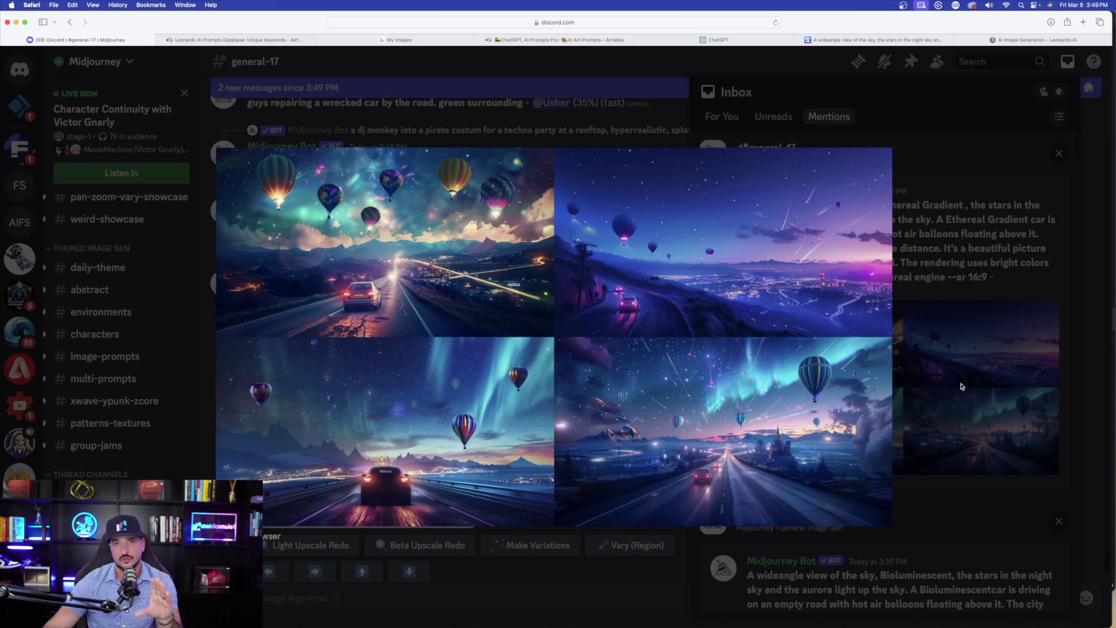
click(961, 386)
scroll(844, 421, down, 5)
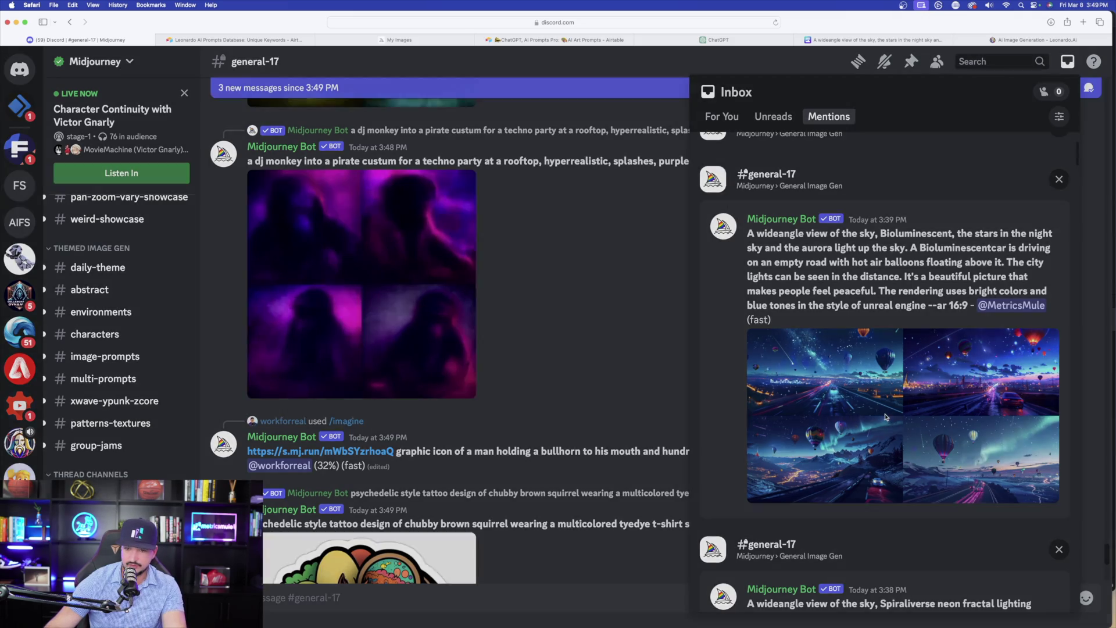
click(885, 417)
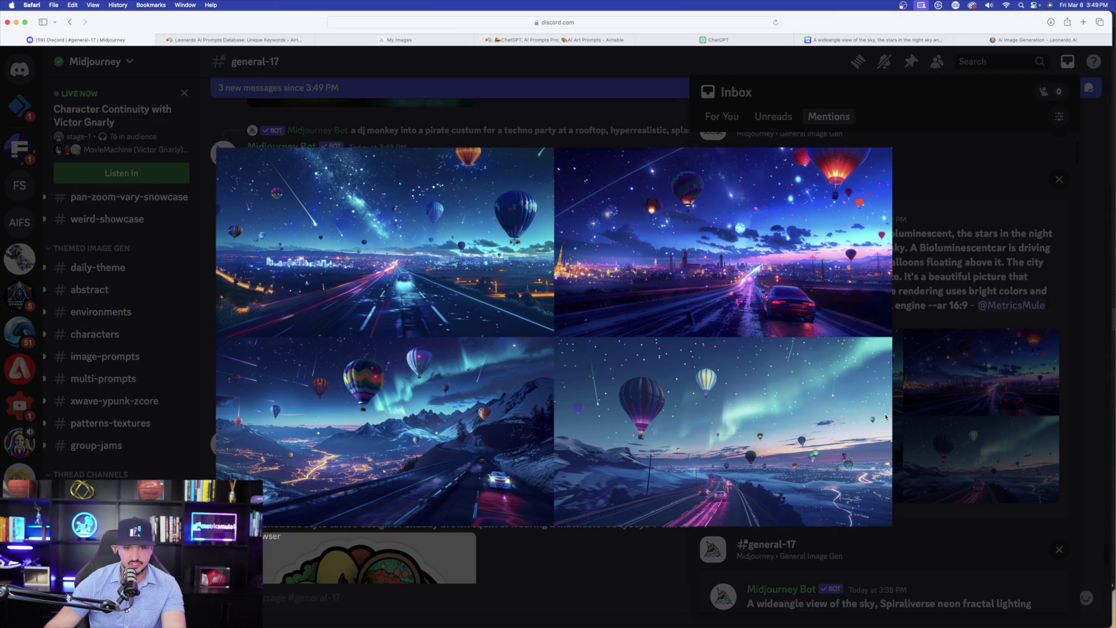
click(987, 339)
scroll(930, 372, down, 3)
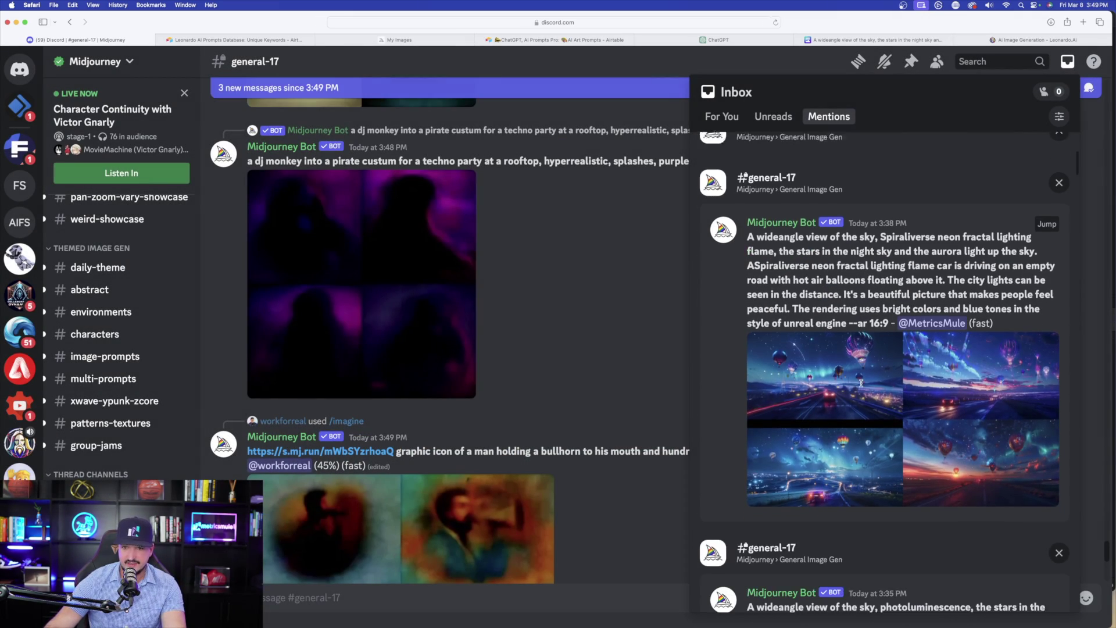
click(911, 383)
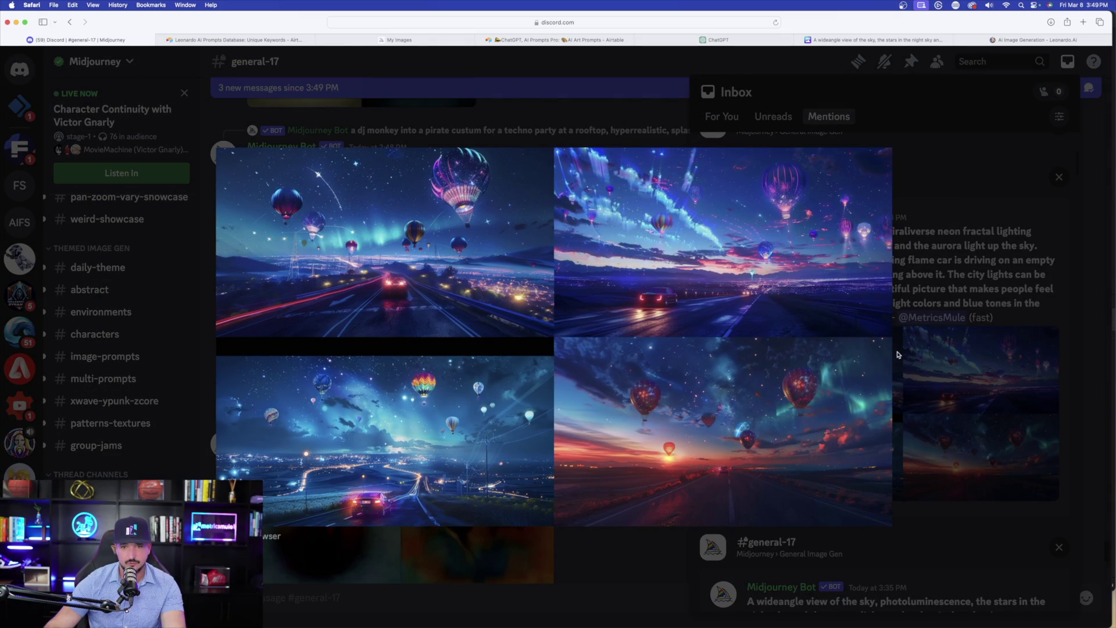
Close the enlarged Spiraliverse grid and view the photoluminescence image grid from the Midjourney Bot mentions enlarged.
click(961, 338)
scroll(930, 326, down, 5)
click(879, 271)
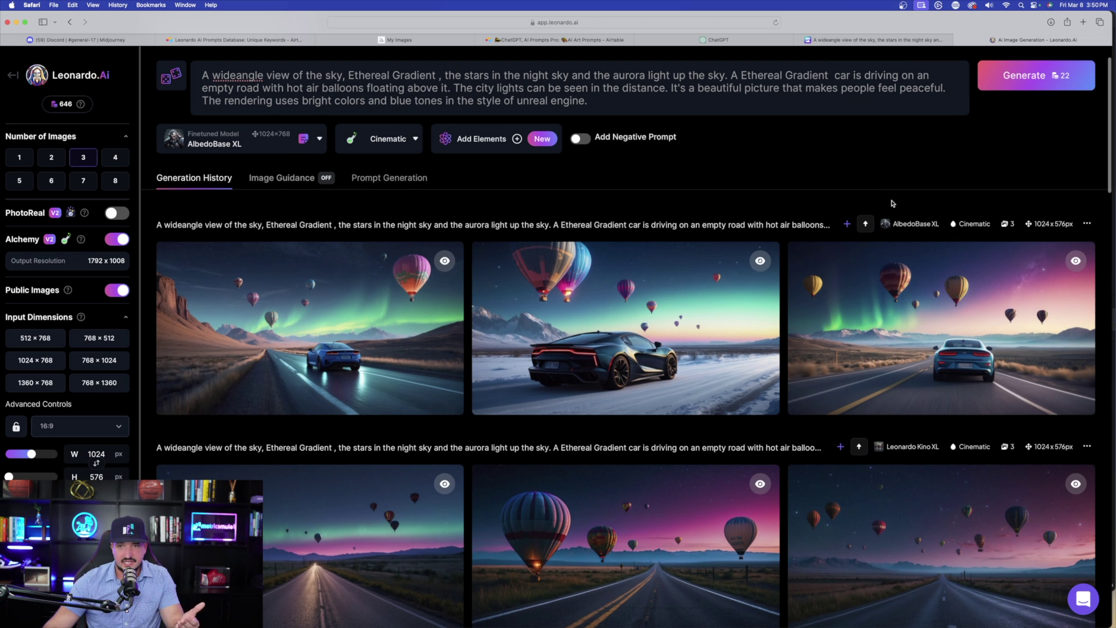
Switch to Leonardo.Ai and review the Ethereal Gradient prompt above its AlbedoBase XL image results.
scroll(500, 174, up, 2)
drag(198, 119, 472, 134)
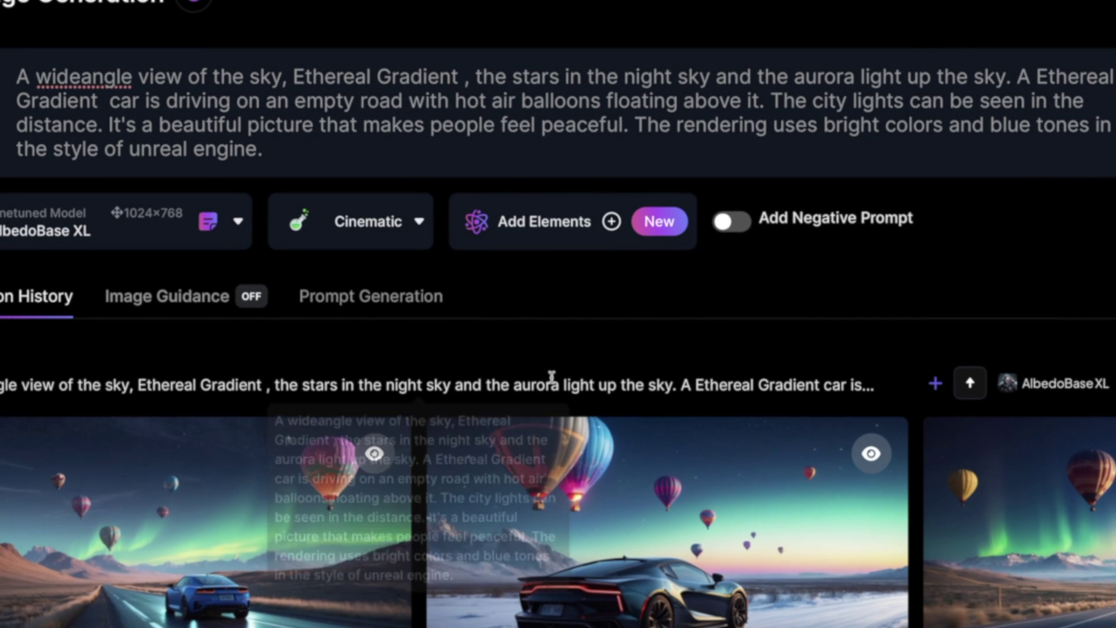
scroll(437, 375, down, 4)
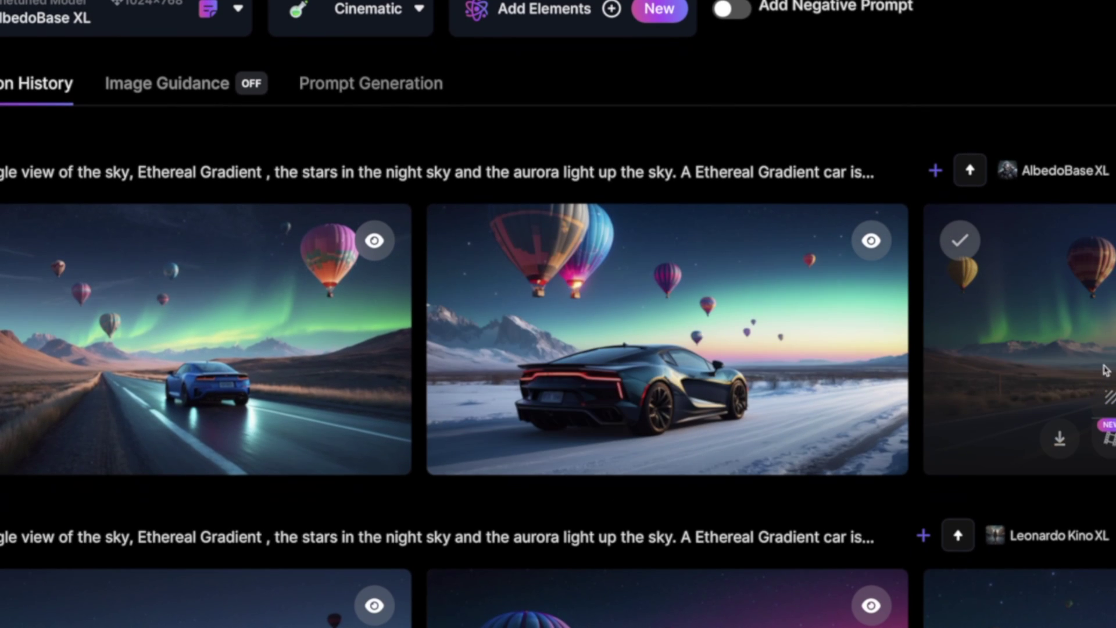
View the Ethereal Gradient images from AlbedoBase XL and Leonardo Kino XL enlarged one after another, and close the viewer.
click(1105, 370)
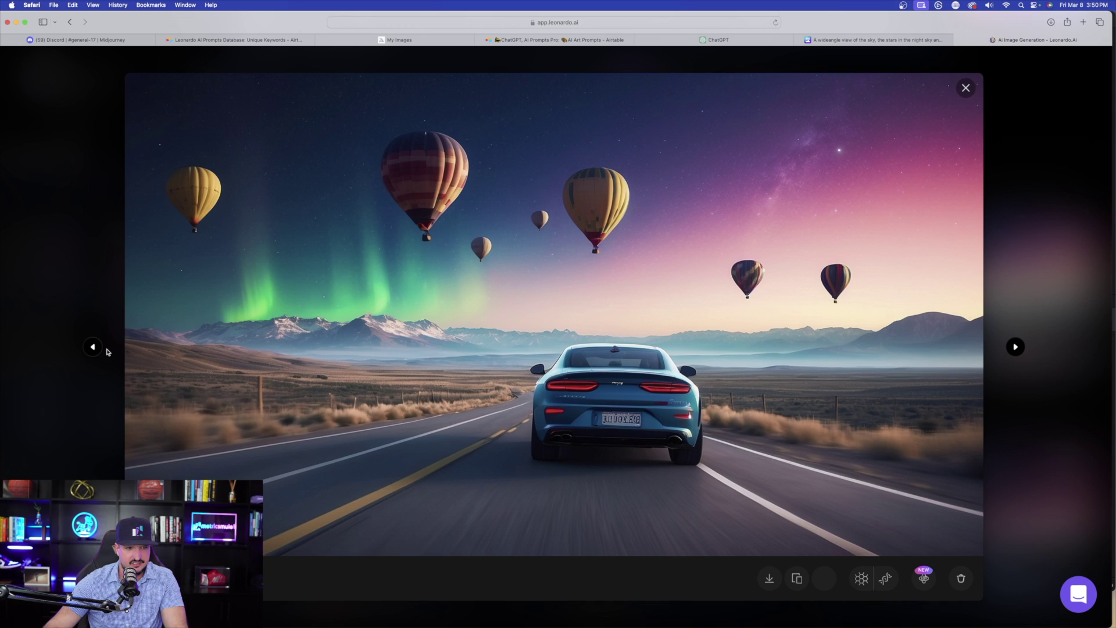
click(93, 347)
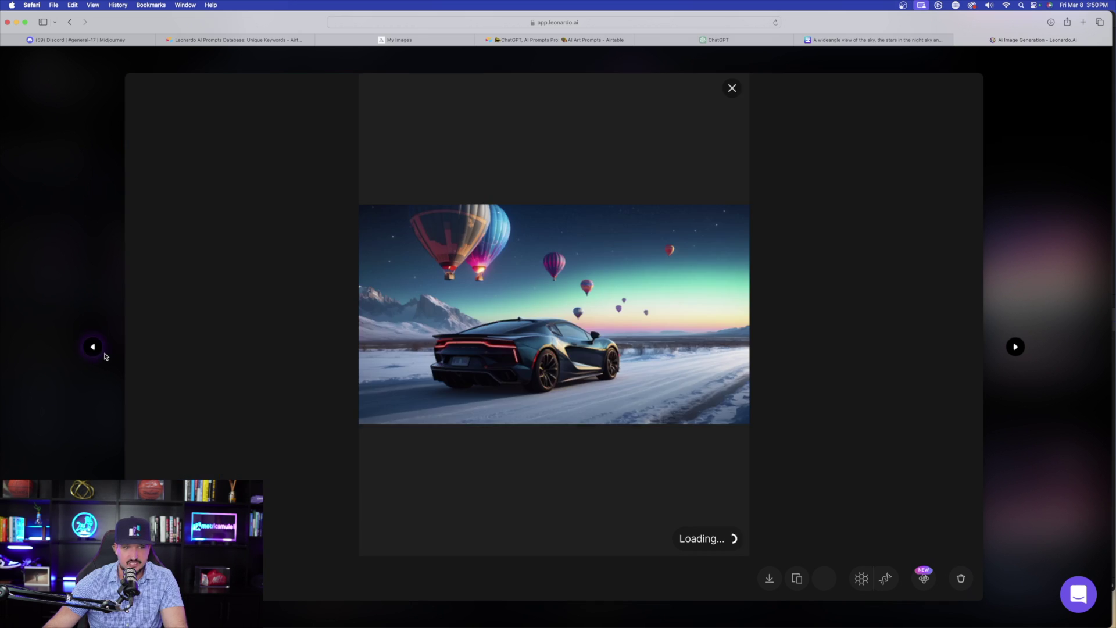
click(93, 347)
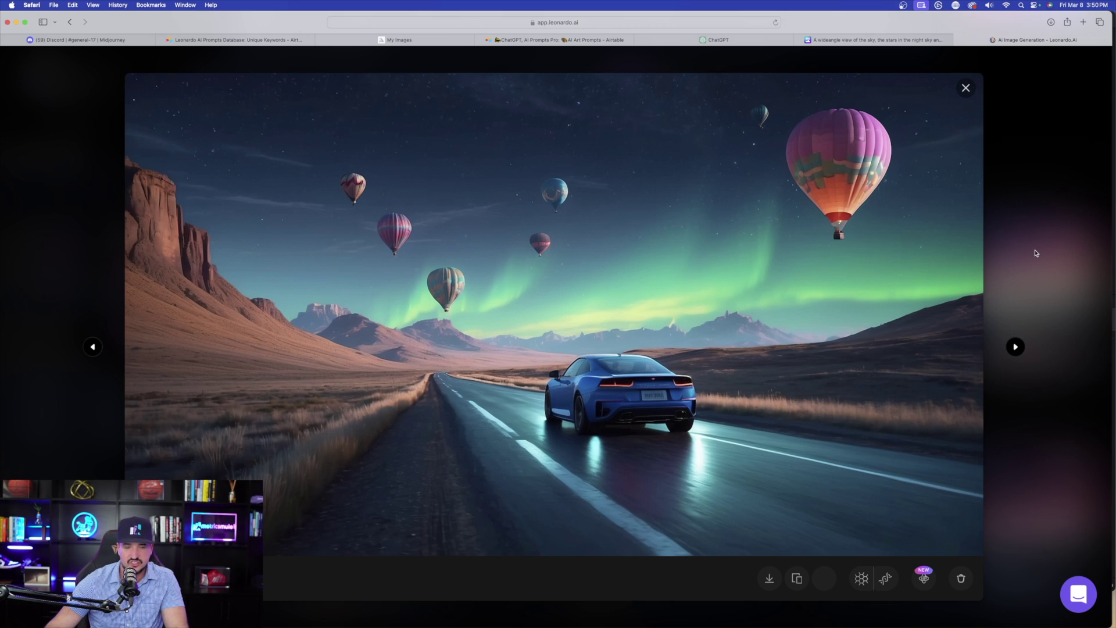
click(1016, 347)
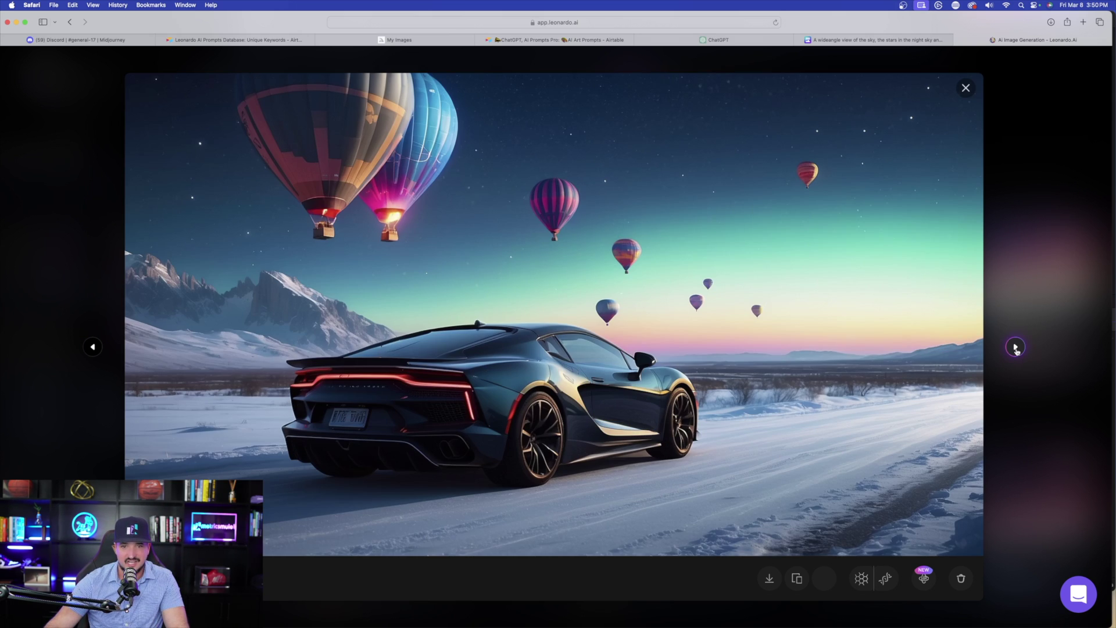
click(1016, 347)
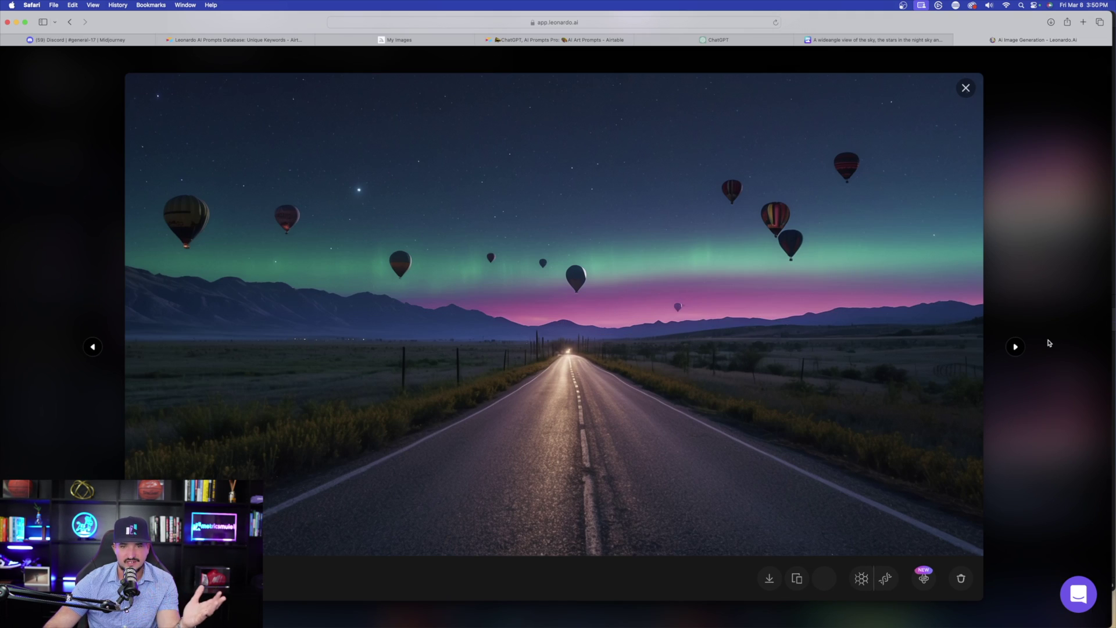
click(1015, 347)
click(1014, 347)
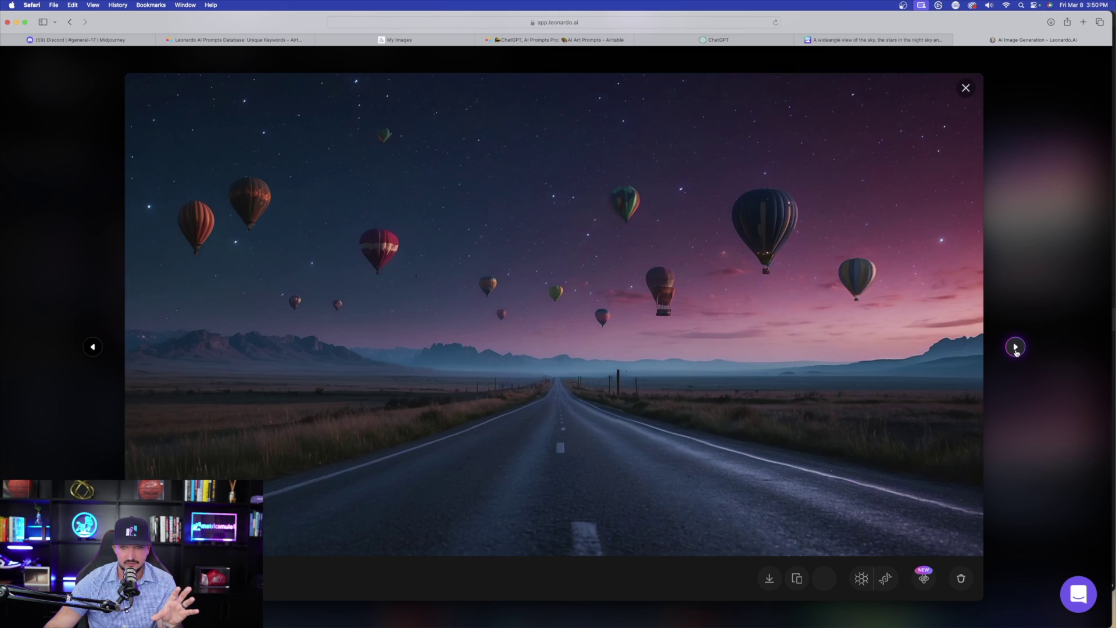
key(Escape)
Page through the enlarged hot-air-balloon images from the dark car under the aurora to the blue BMW, return to the light-trail road, and close the viewer.
click(416, 360)
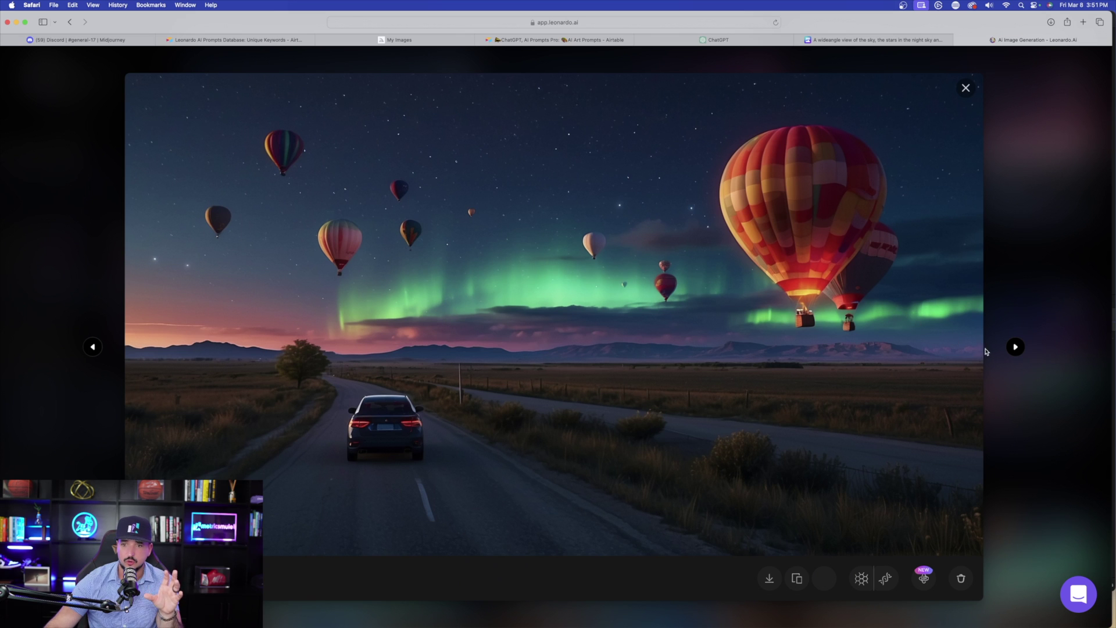
click(1016, 347)
click(1016, 347)
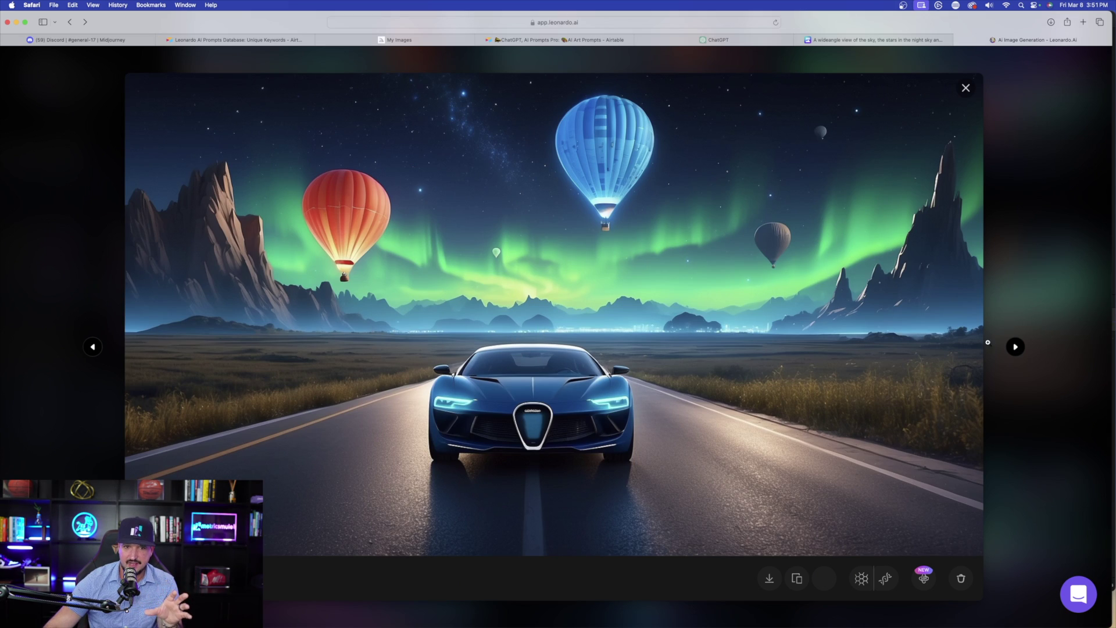
click(1015, 347)
click(1015, 347)
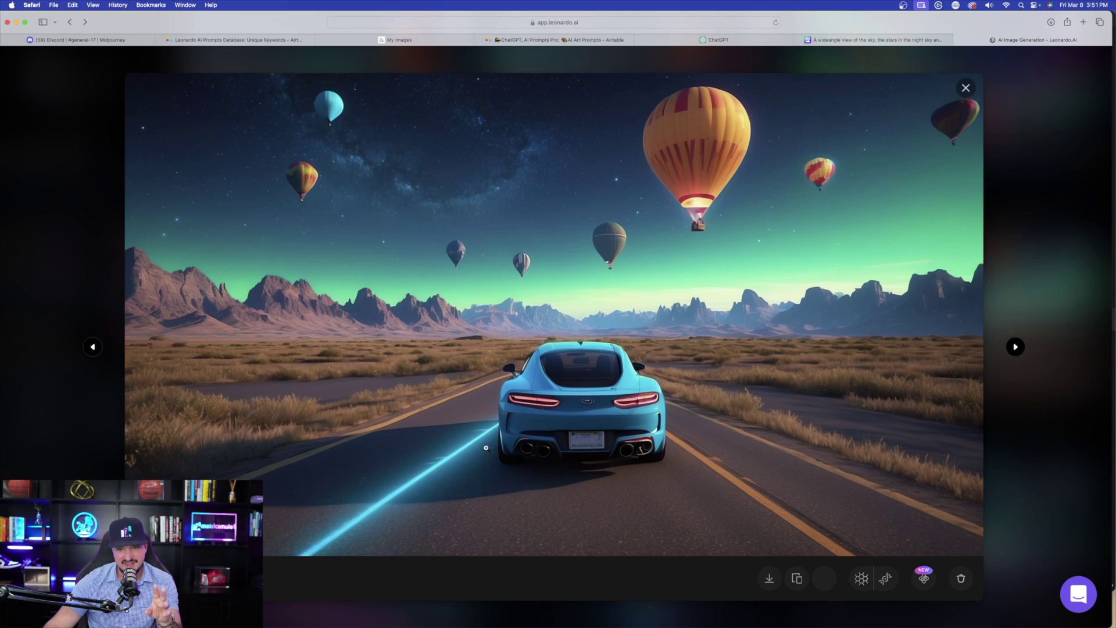
click(1015, 347)
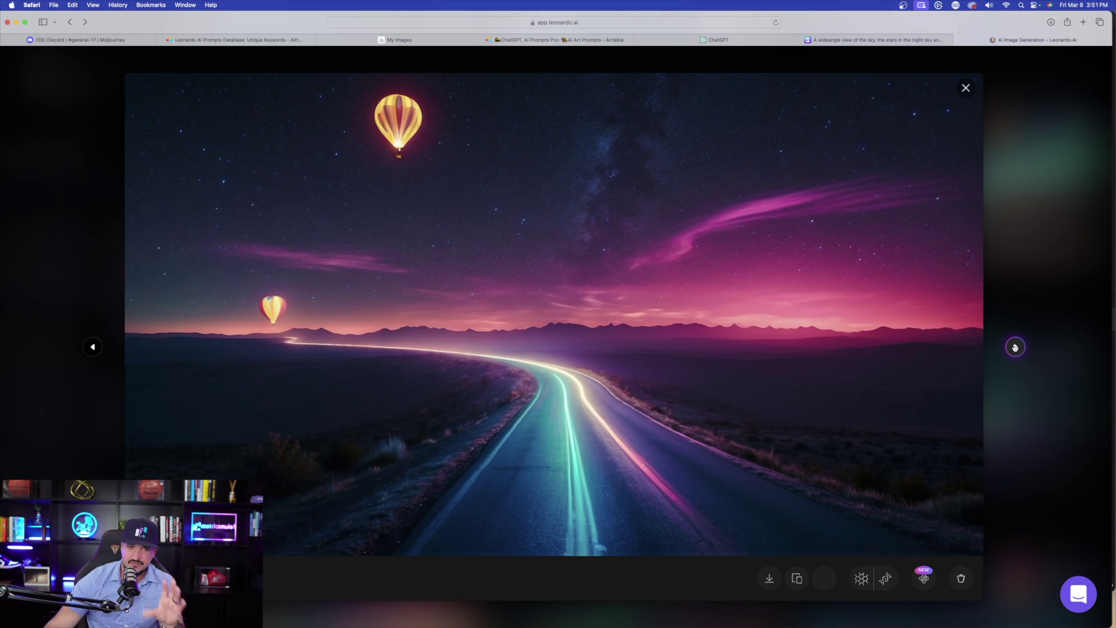
click(1015, 347)
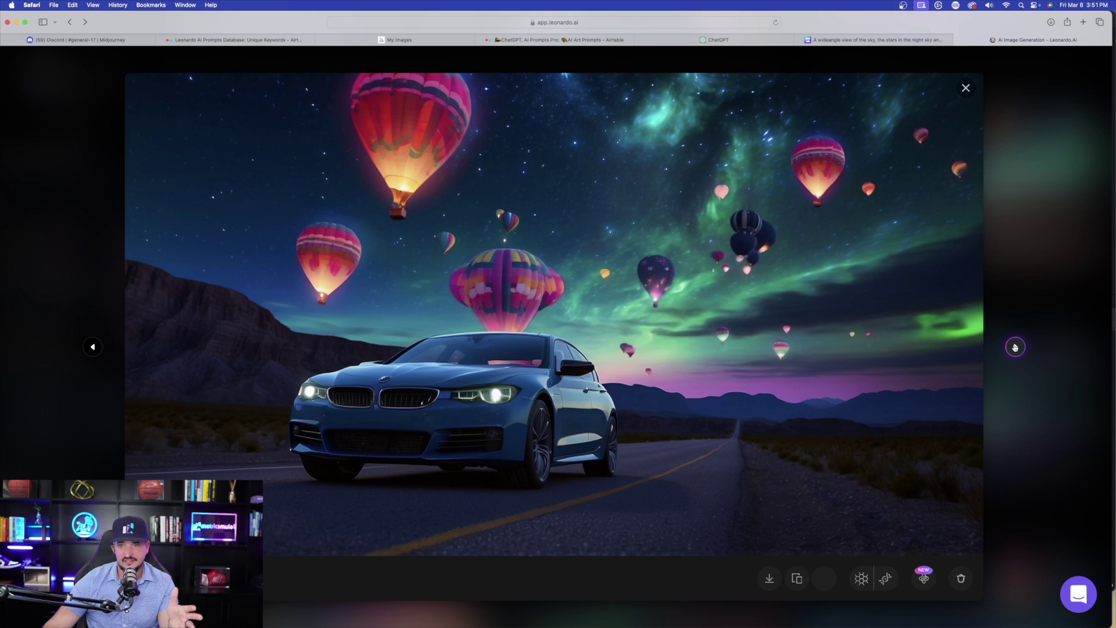
click(92, 347)
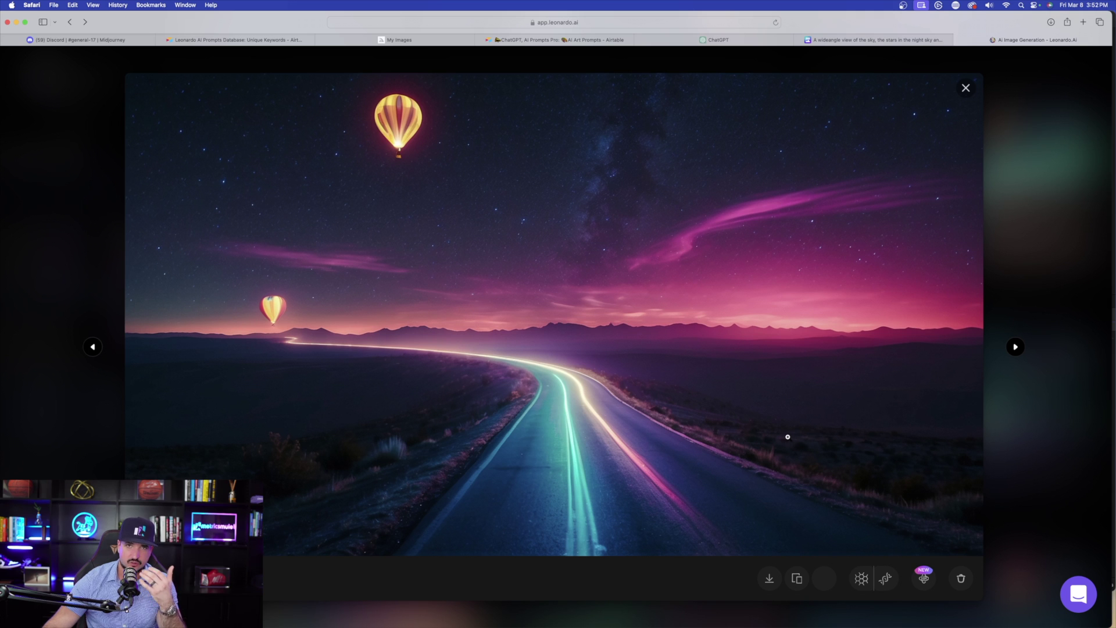
click(1035, 414)
View the blue car with glowing headlights enlarged and step through the images that follow it in the generation history.
click(394, 470)
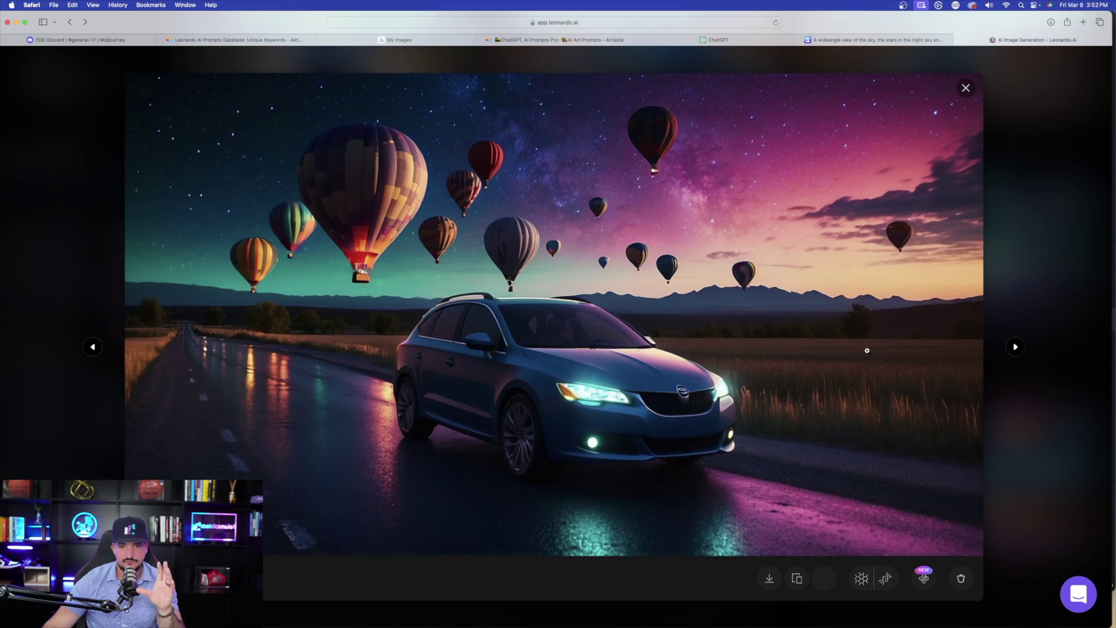
click(1015, 346)
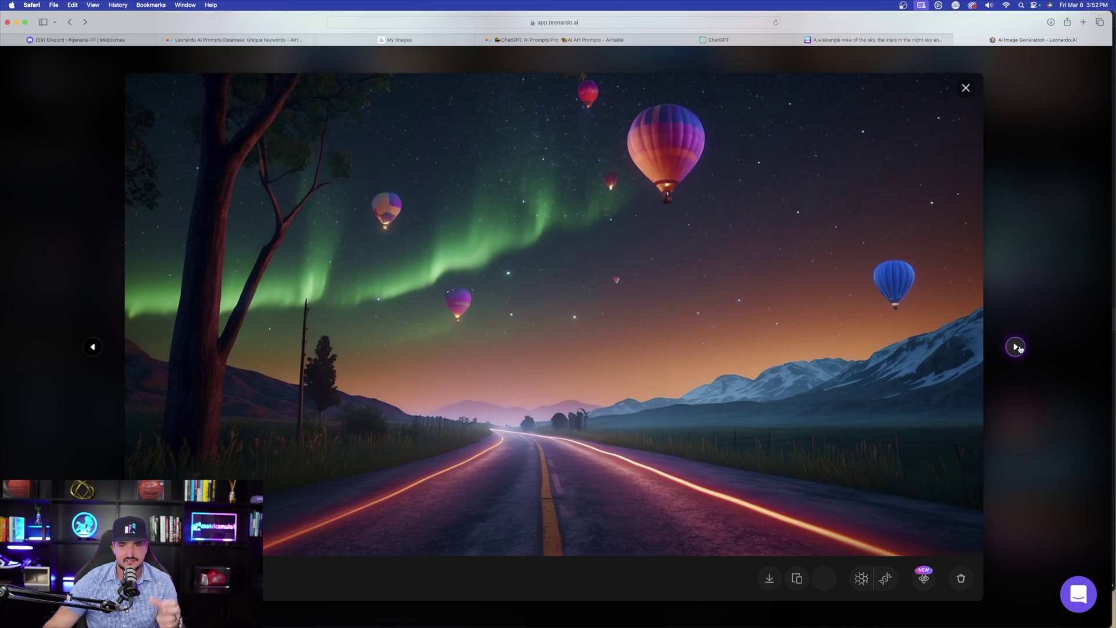
click(1016, 346)
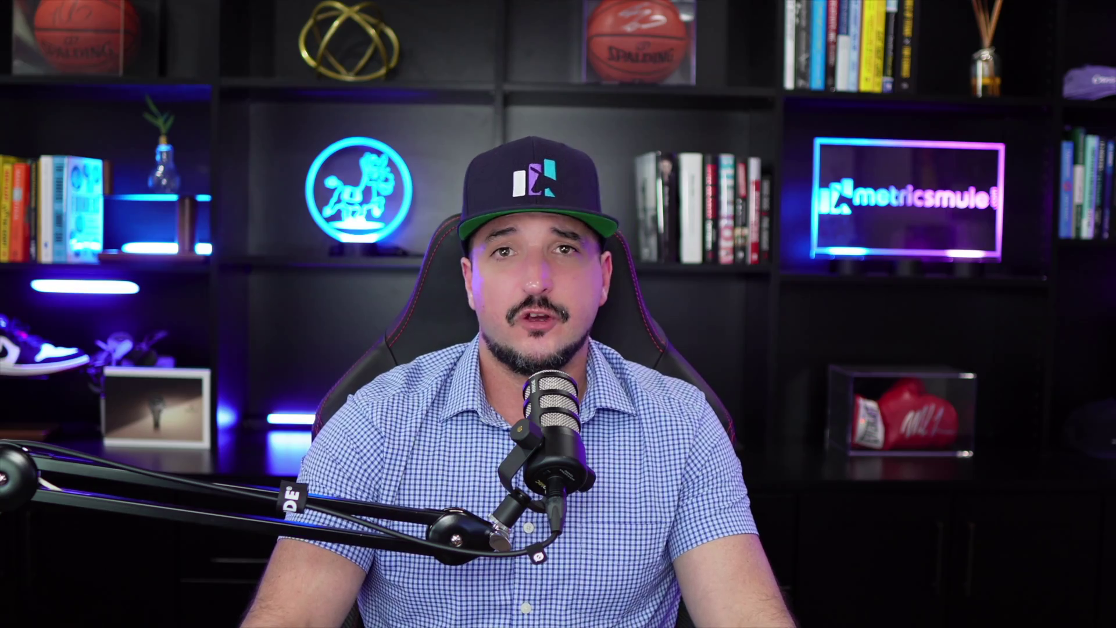